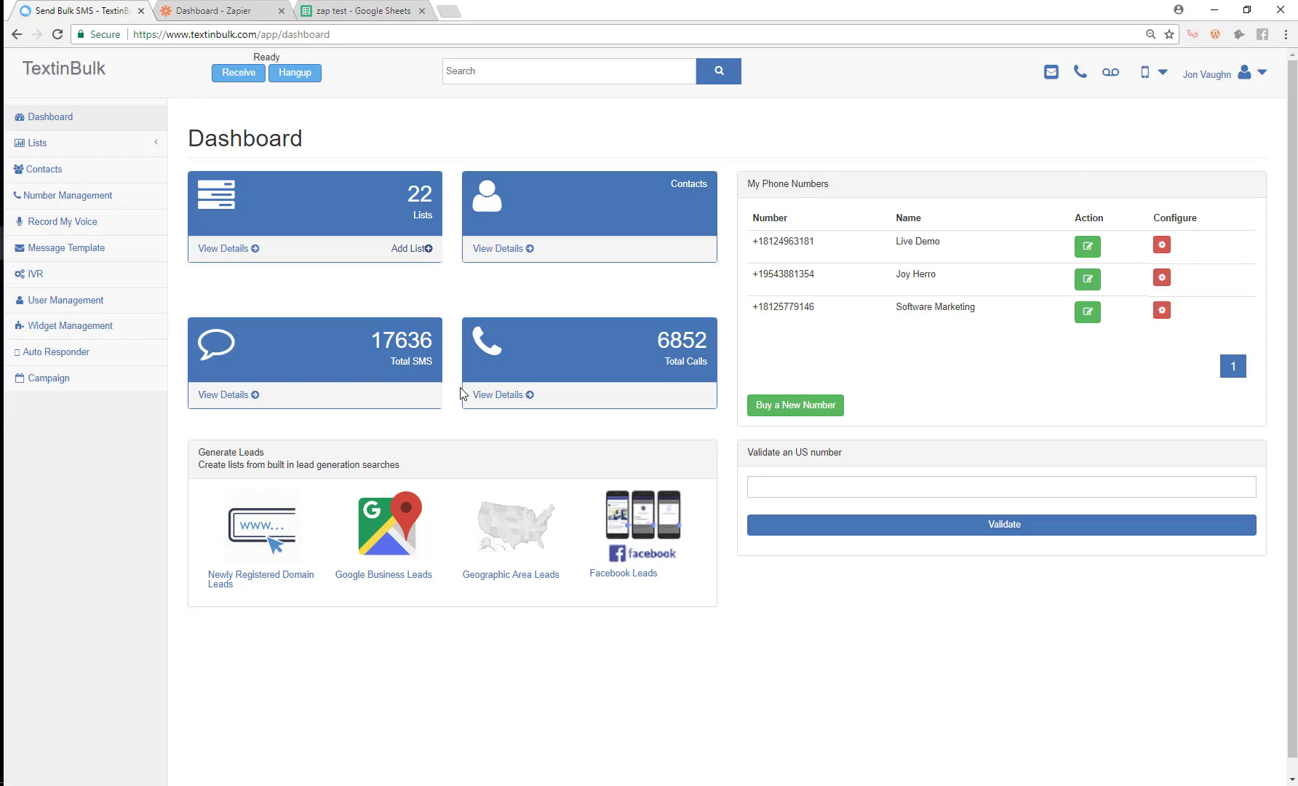
# Step: Create a TextinBulk list 'zapier demo' described 'for the demo', then open it from page 3 of the lists
pyautogui.click(419, 248)
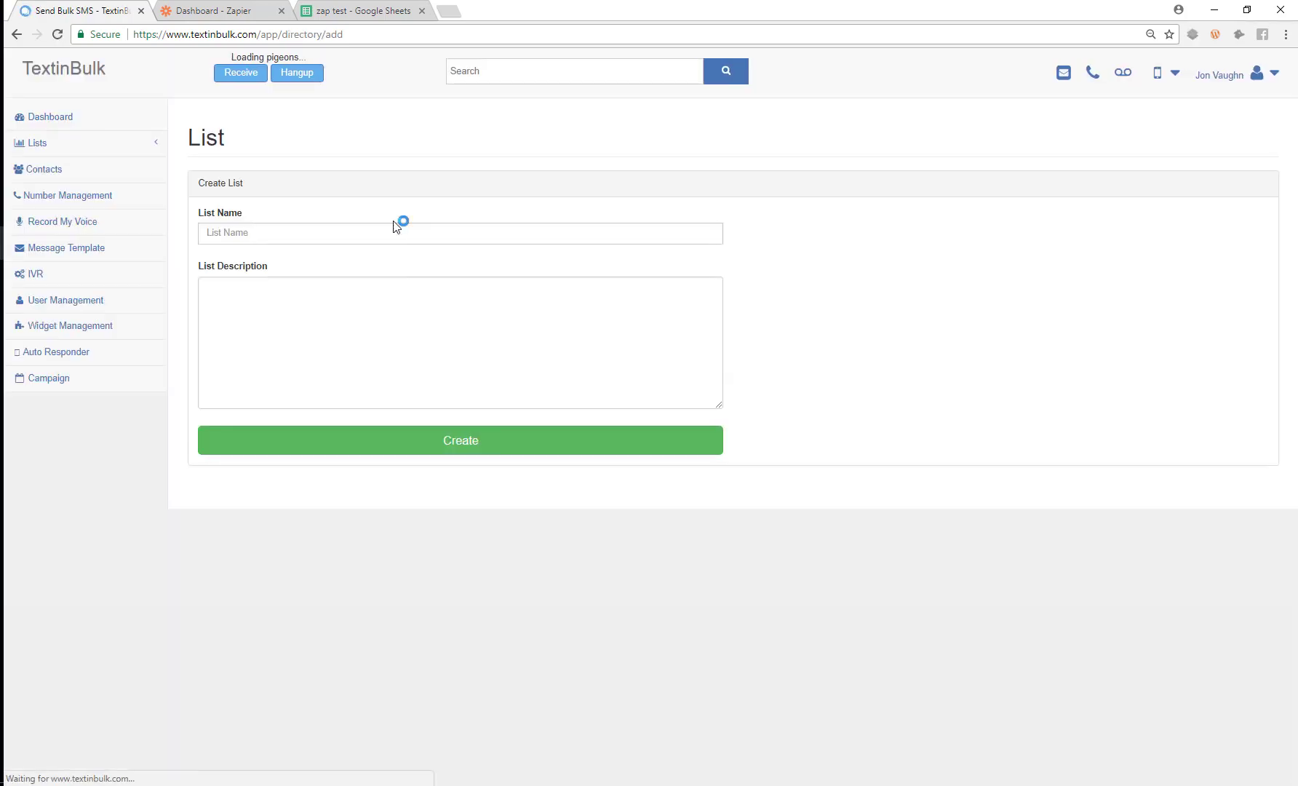
pyautogui.click(374, 233)
pyautogui.write('z')
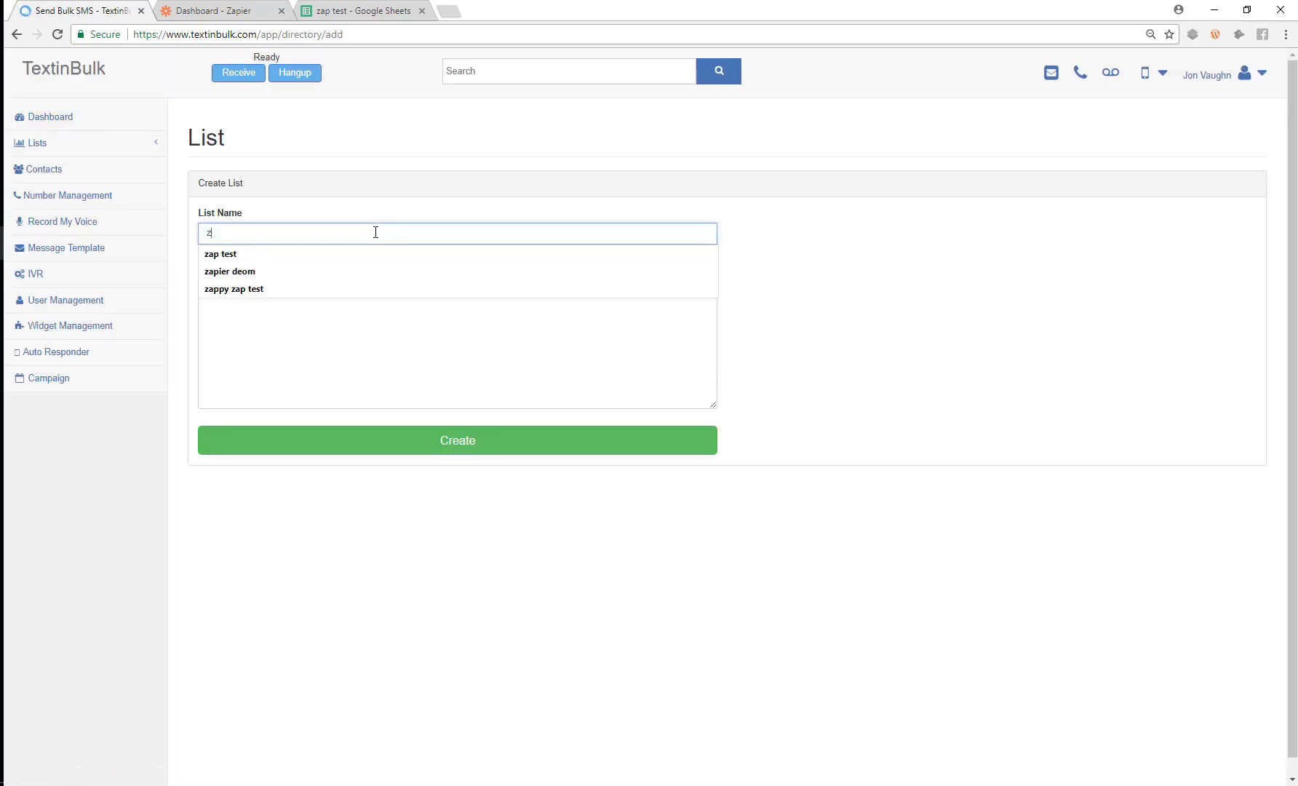
pyautogui.write('apier demo')
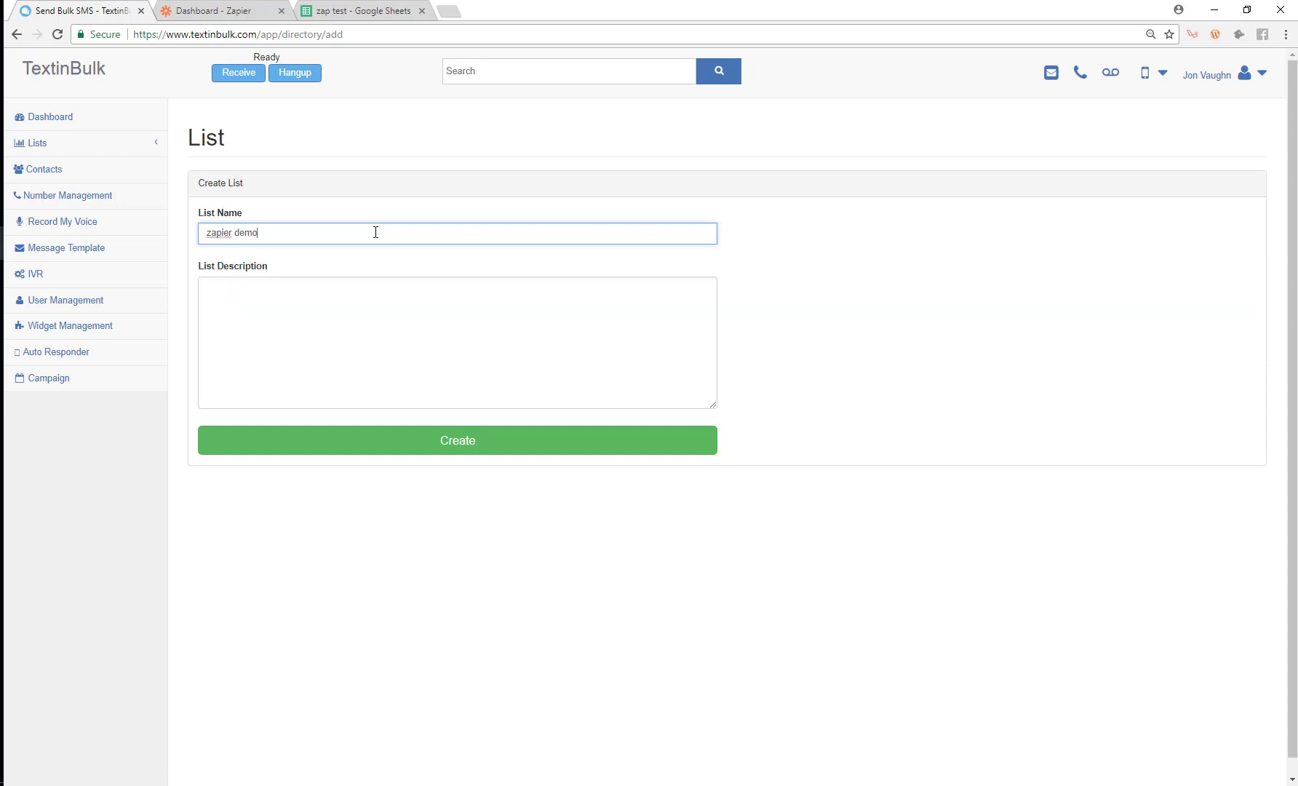
pyautogui.press('Tab')
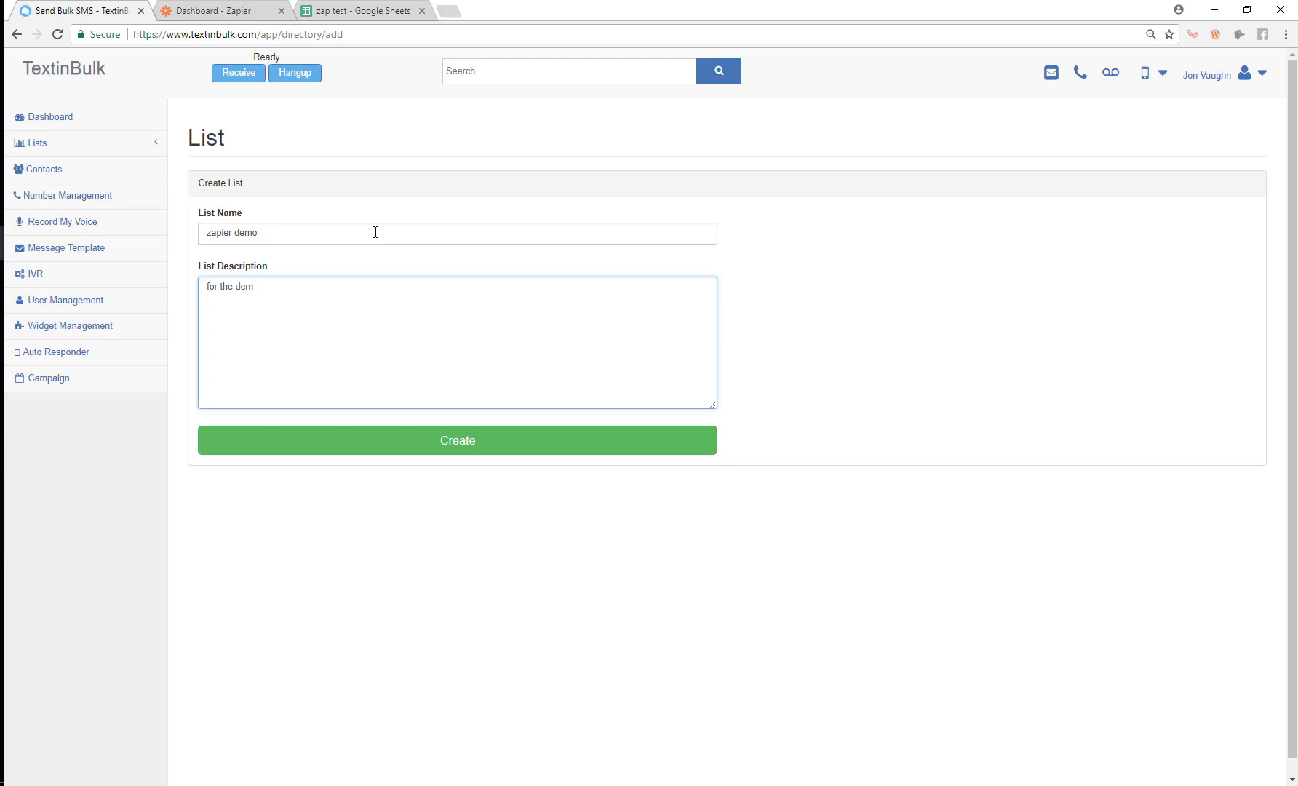
pyautogui.click(388, 437)
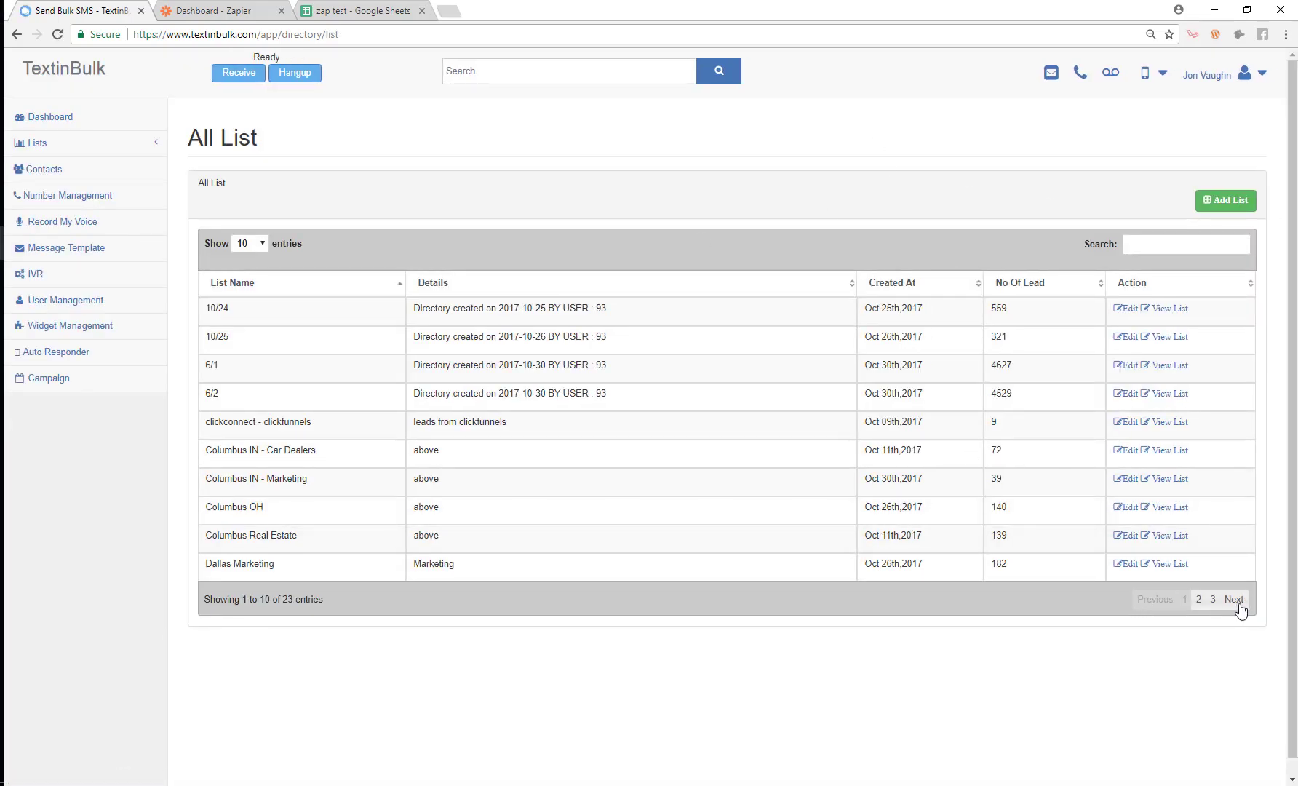
pyautogui.click(1215, 603)
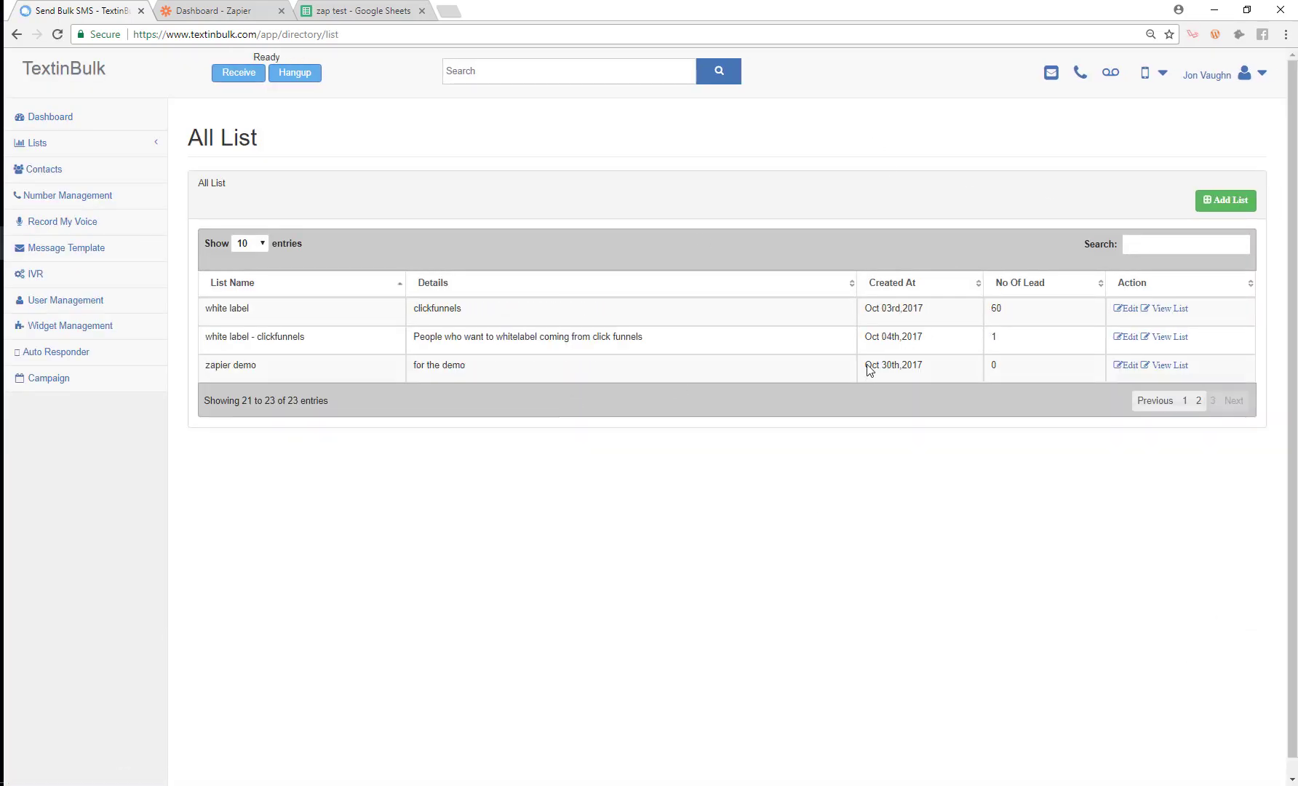
pyautogui.click(1173, 366)
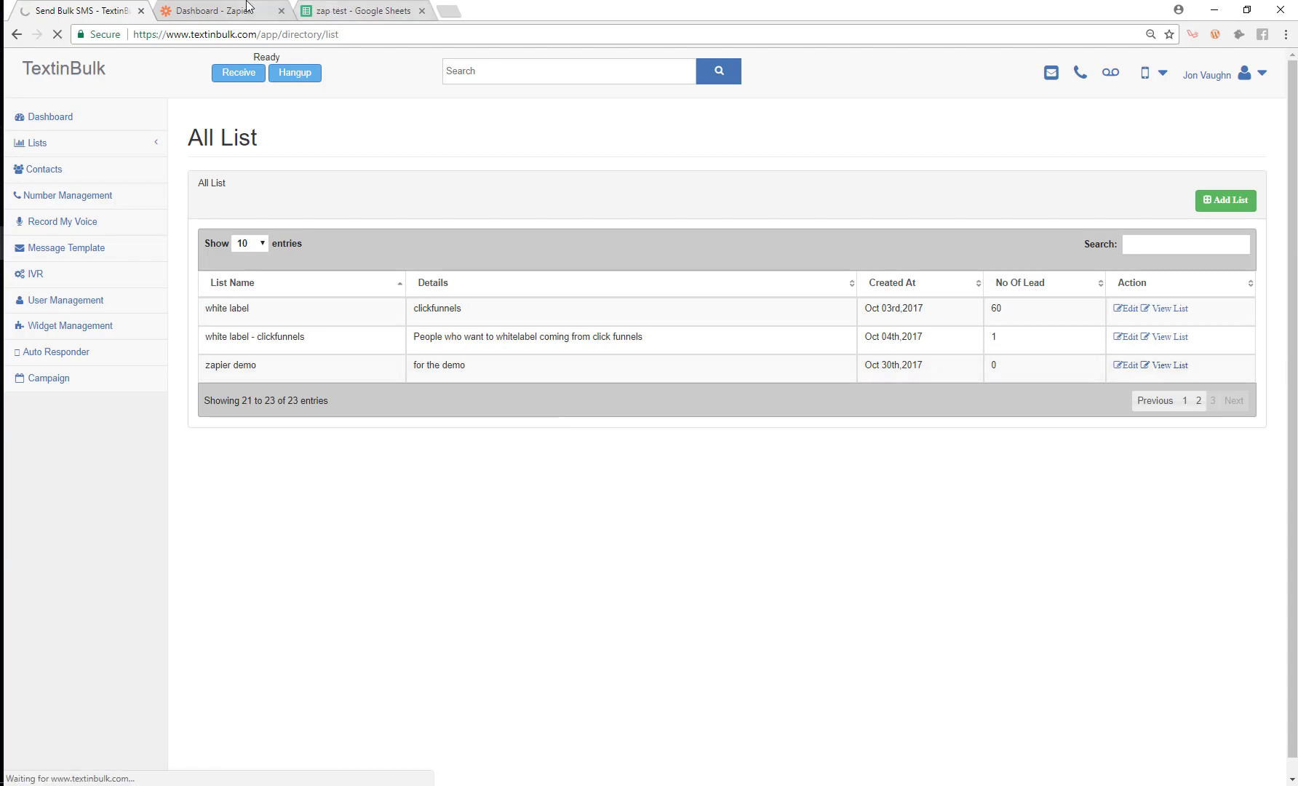
# Step: Start a new zap with Google Sheets 'New or Updated Spreadsheet Row' as its trigger
pyautogui.click(247, 8)
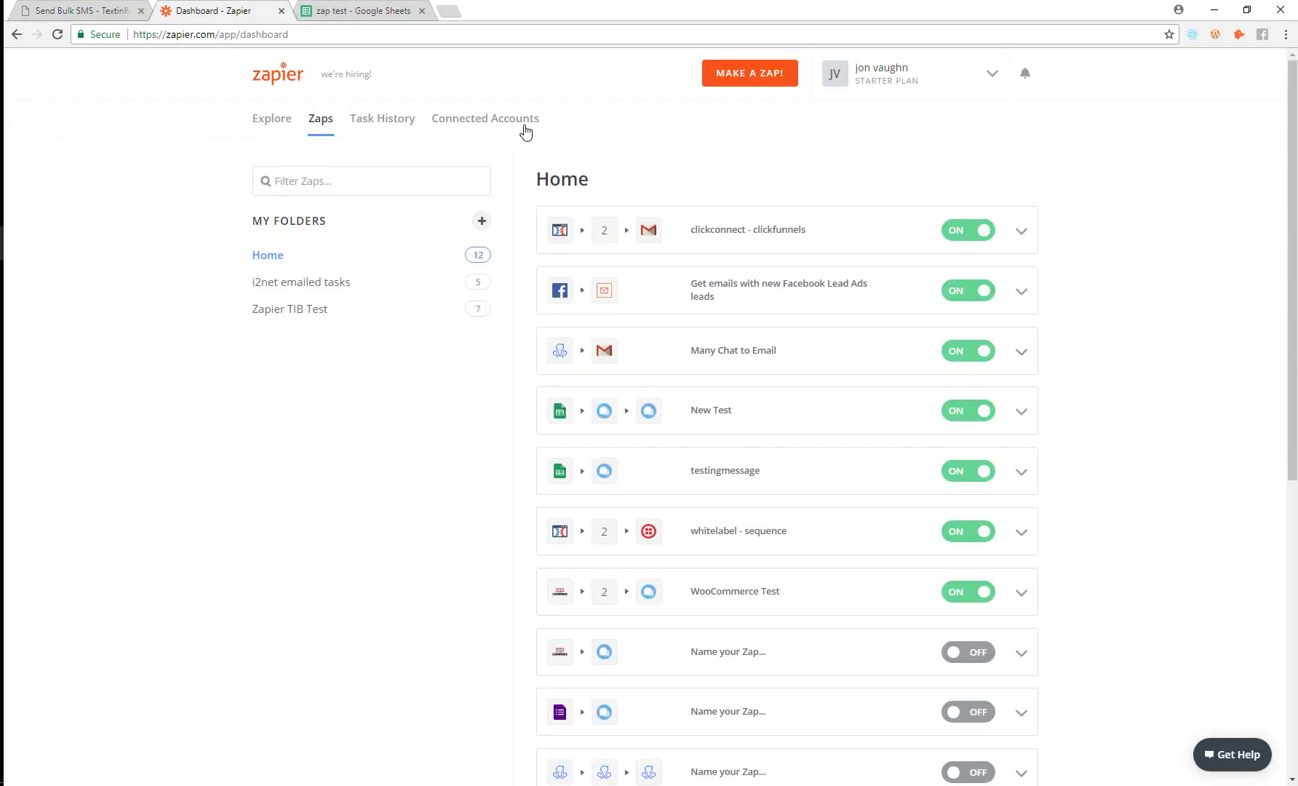
pyautogui.click(762, 78)
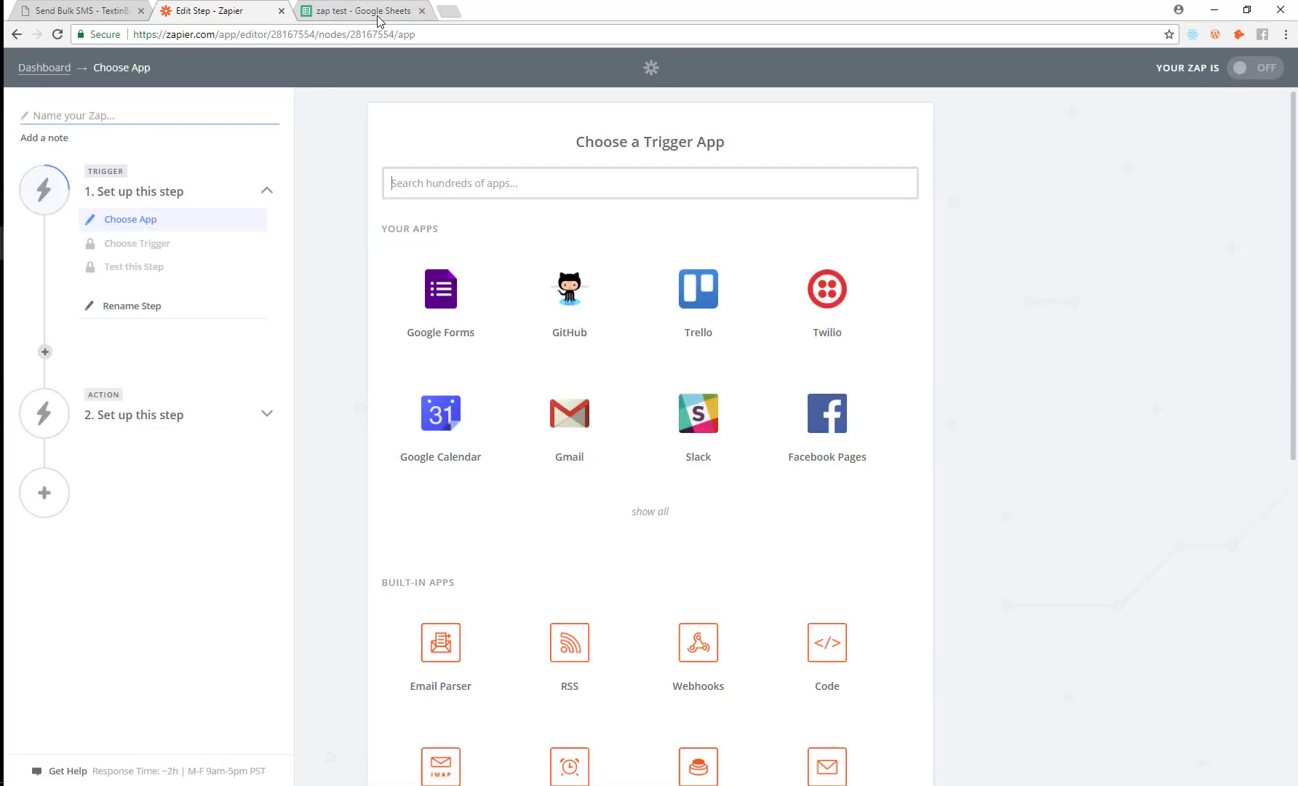
pyautogui.click(374, 12)
pyautogui.click(182, 10)
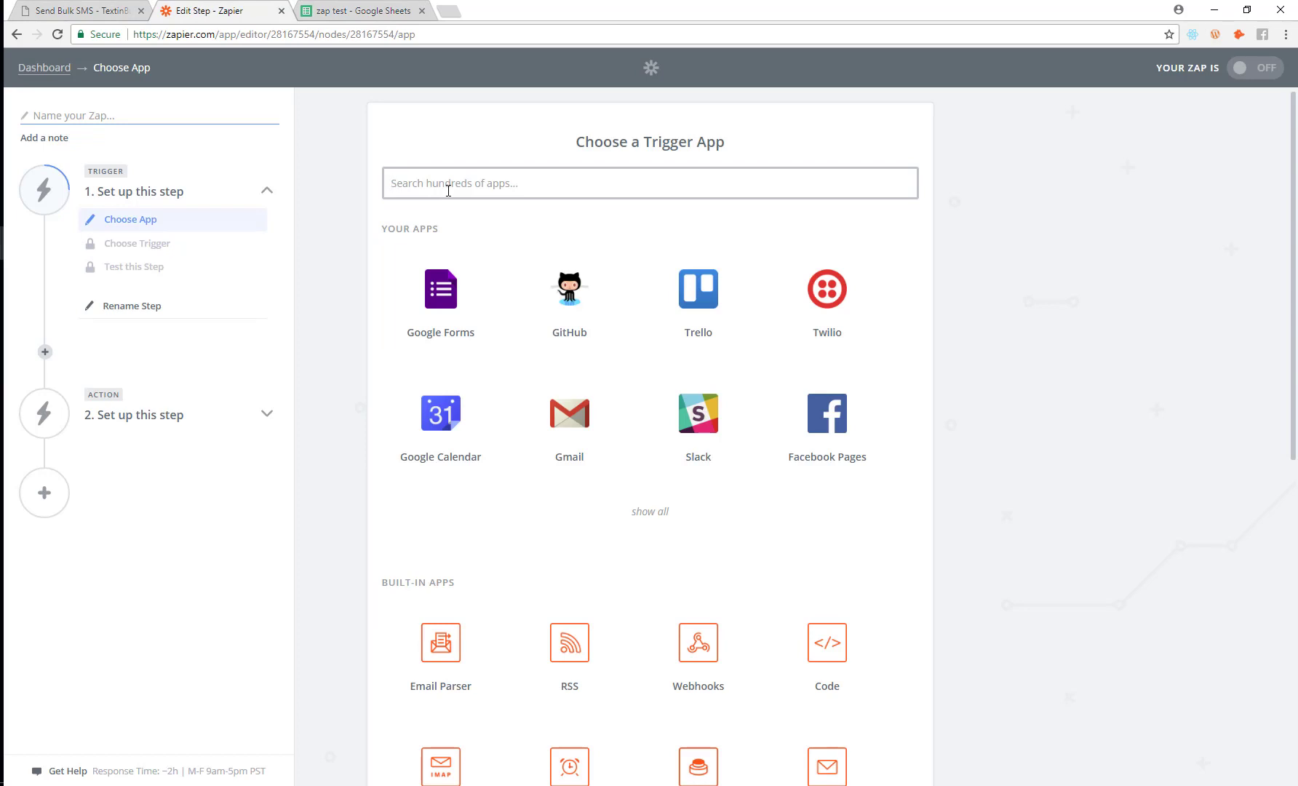
pyautogui.write('sh')
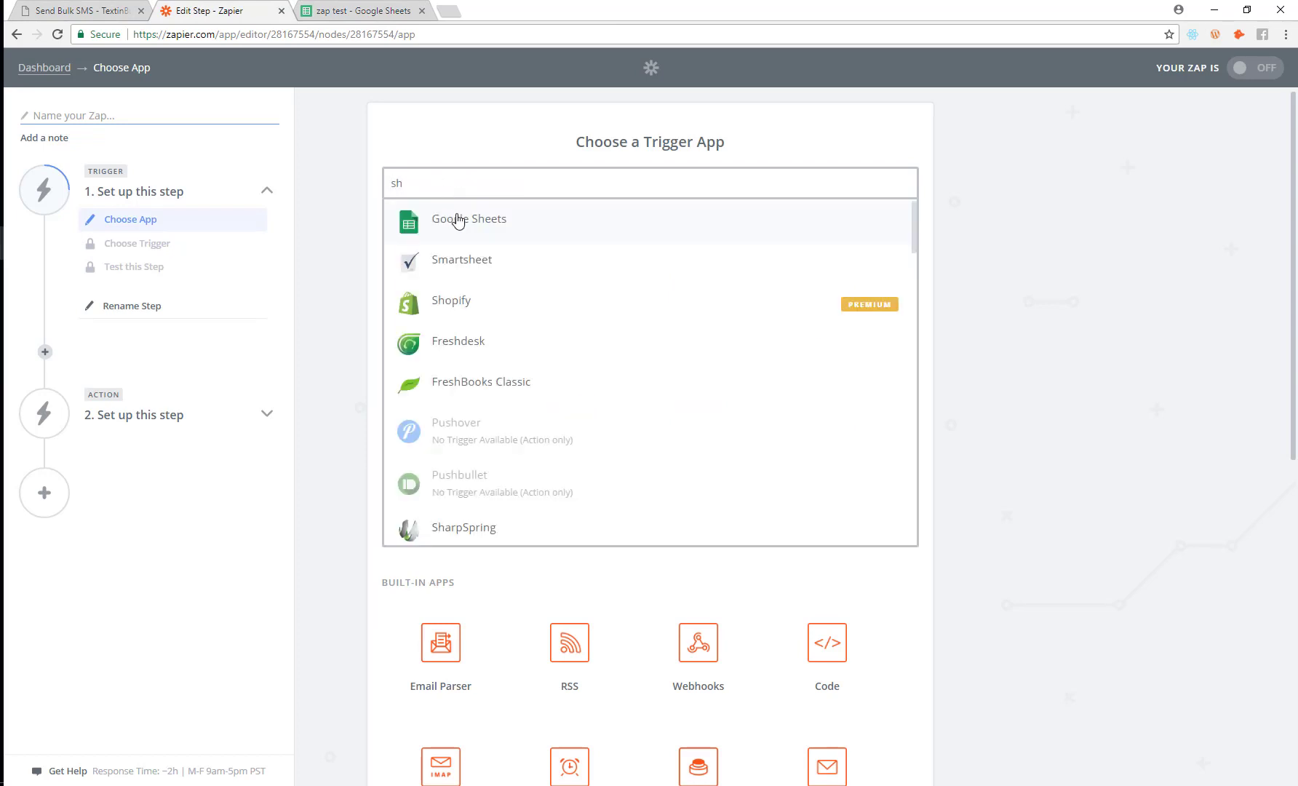
pyautogui.click(458, 221)
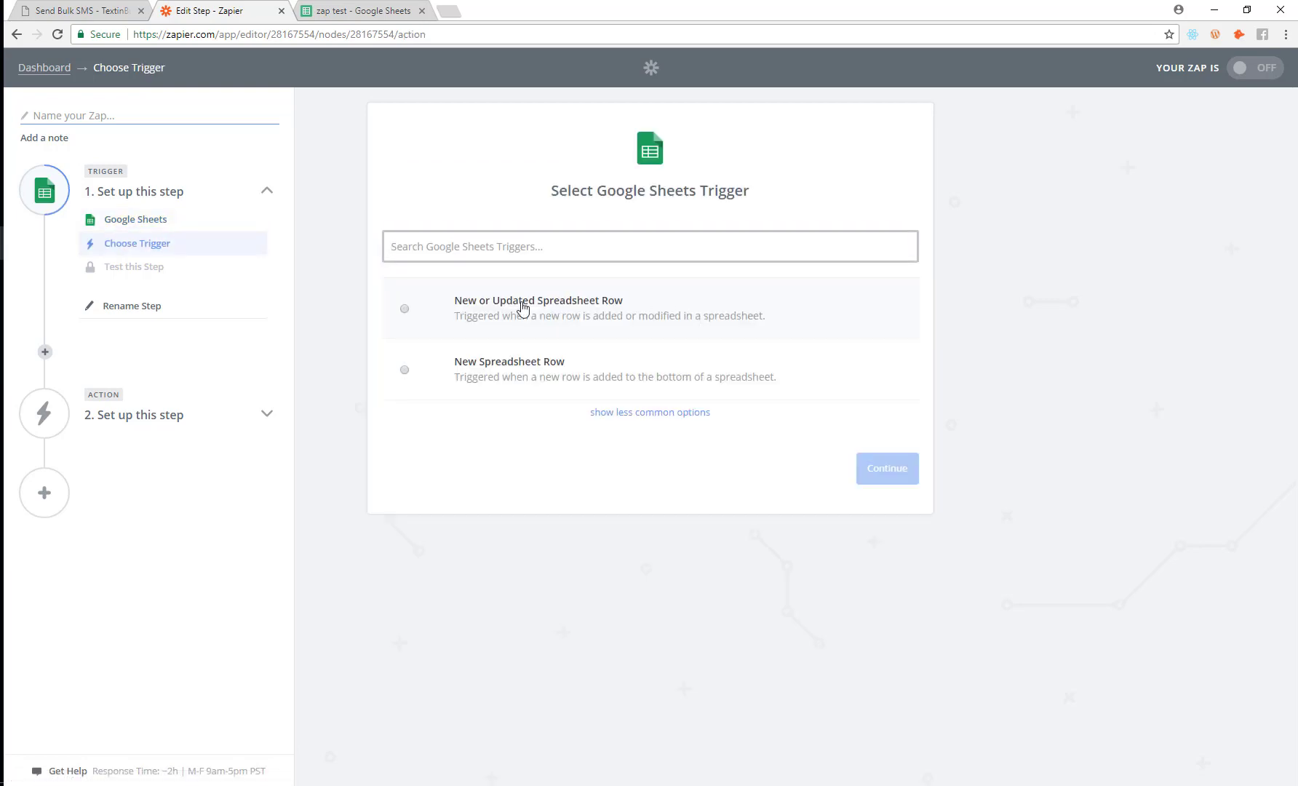
pyautogui.click(439, 306)
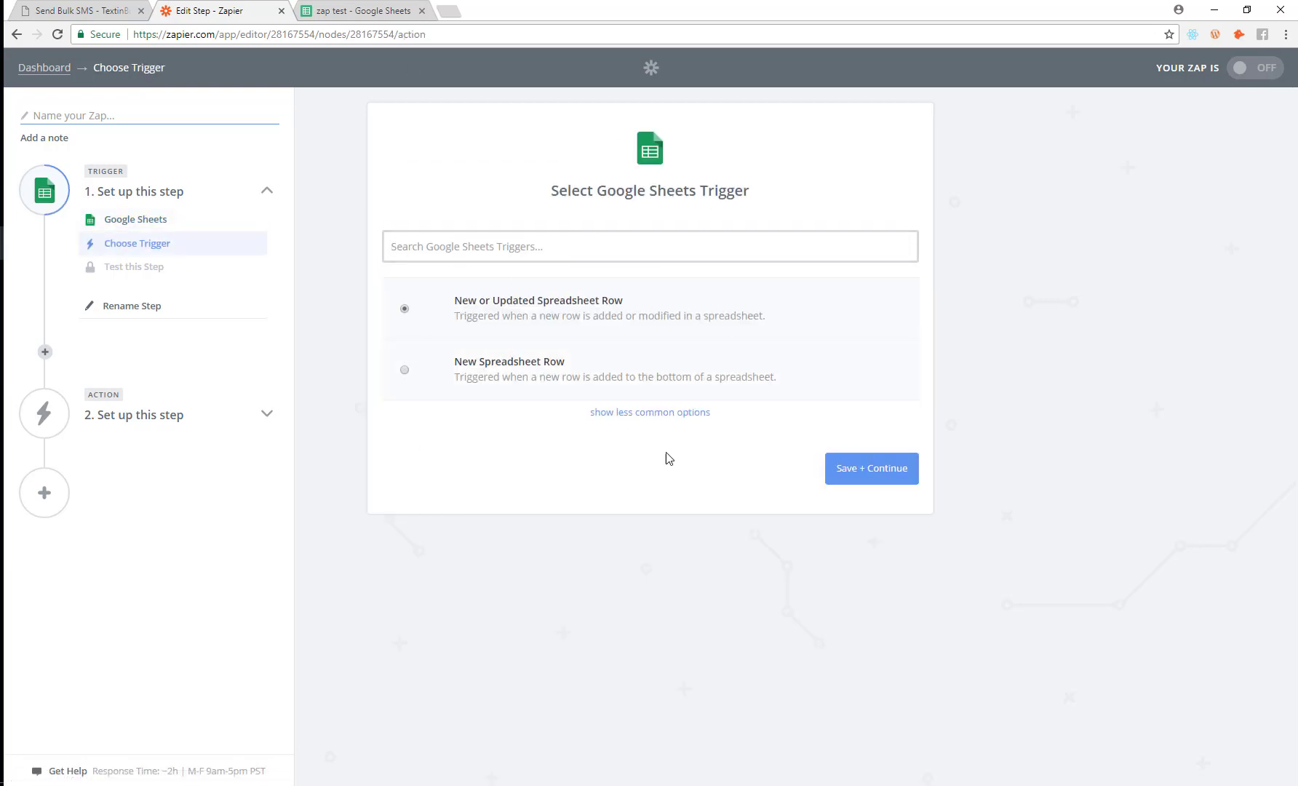
pyautogui.click(862, 470)
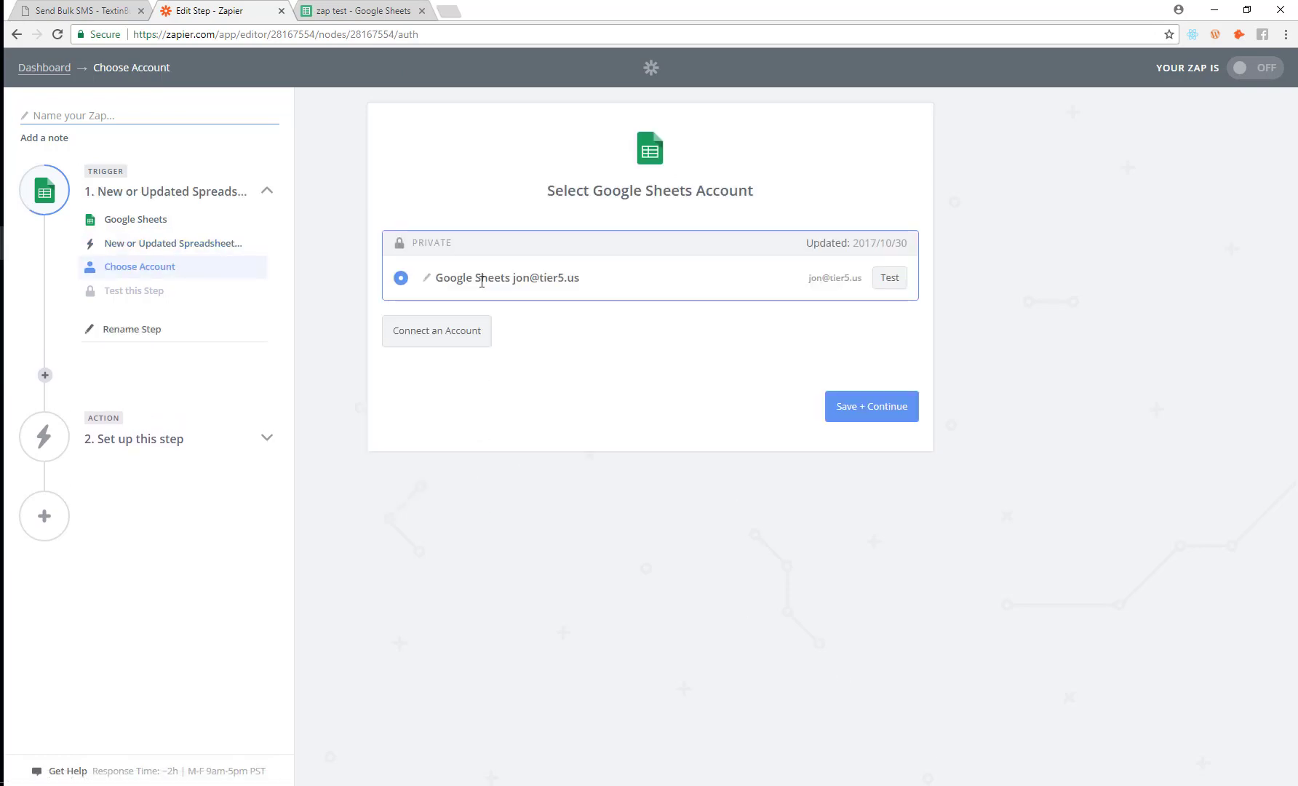
# Step: Set the trigger to spreadsheet 'zap test', worksheet 'new leads', trigger column 'message'
pyautogui.click(893, 419)
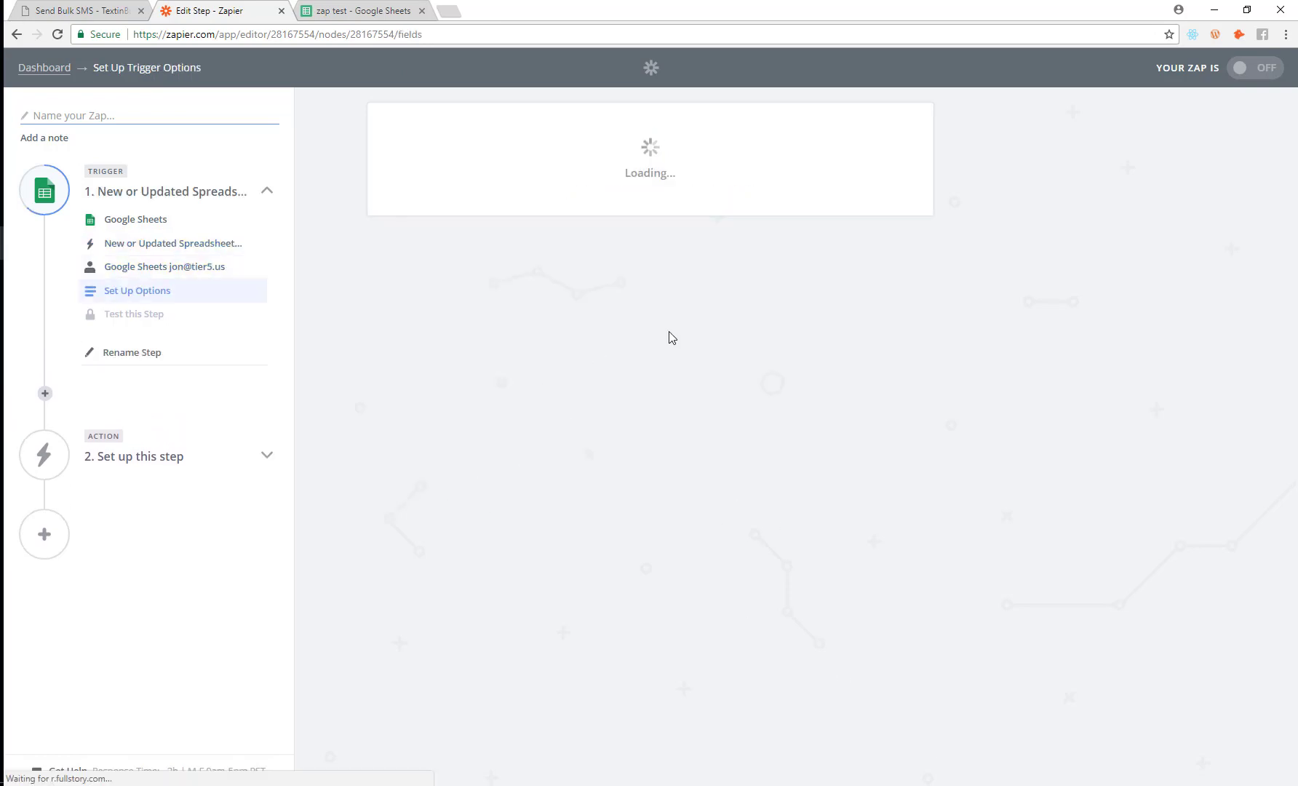
pyautogui.click(499, 268)
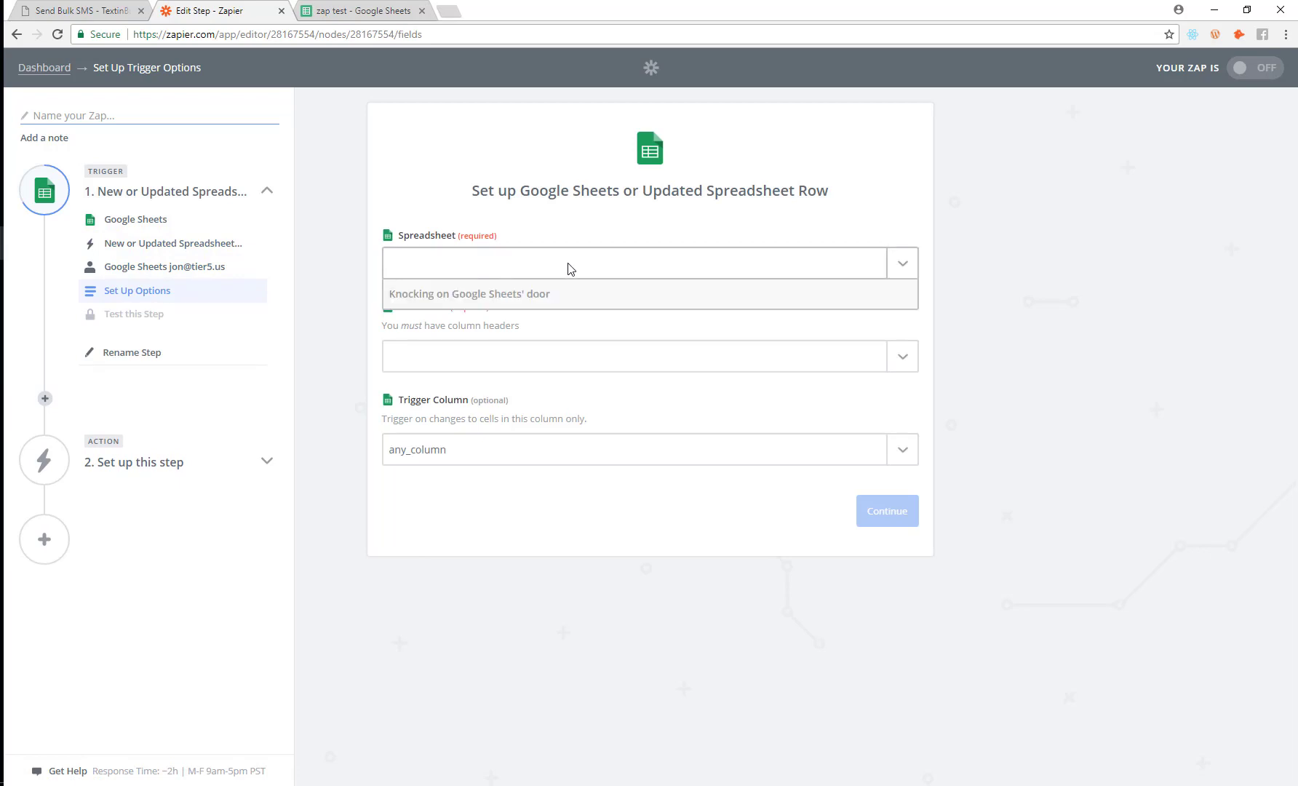
pyautogui.click(473, 326)
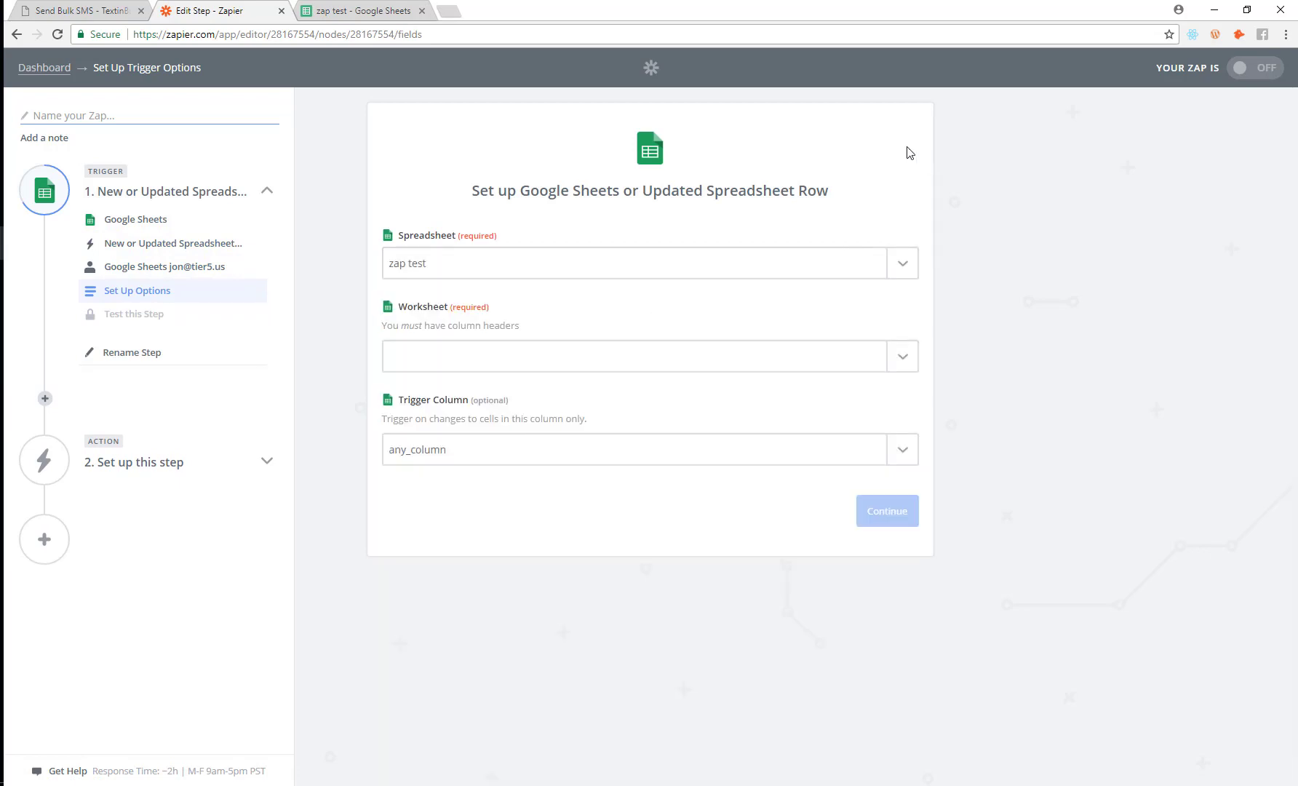
pyautogui.click(738, 364)
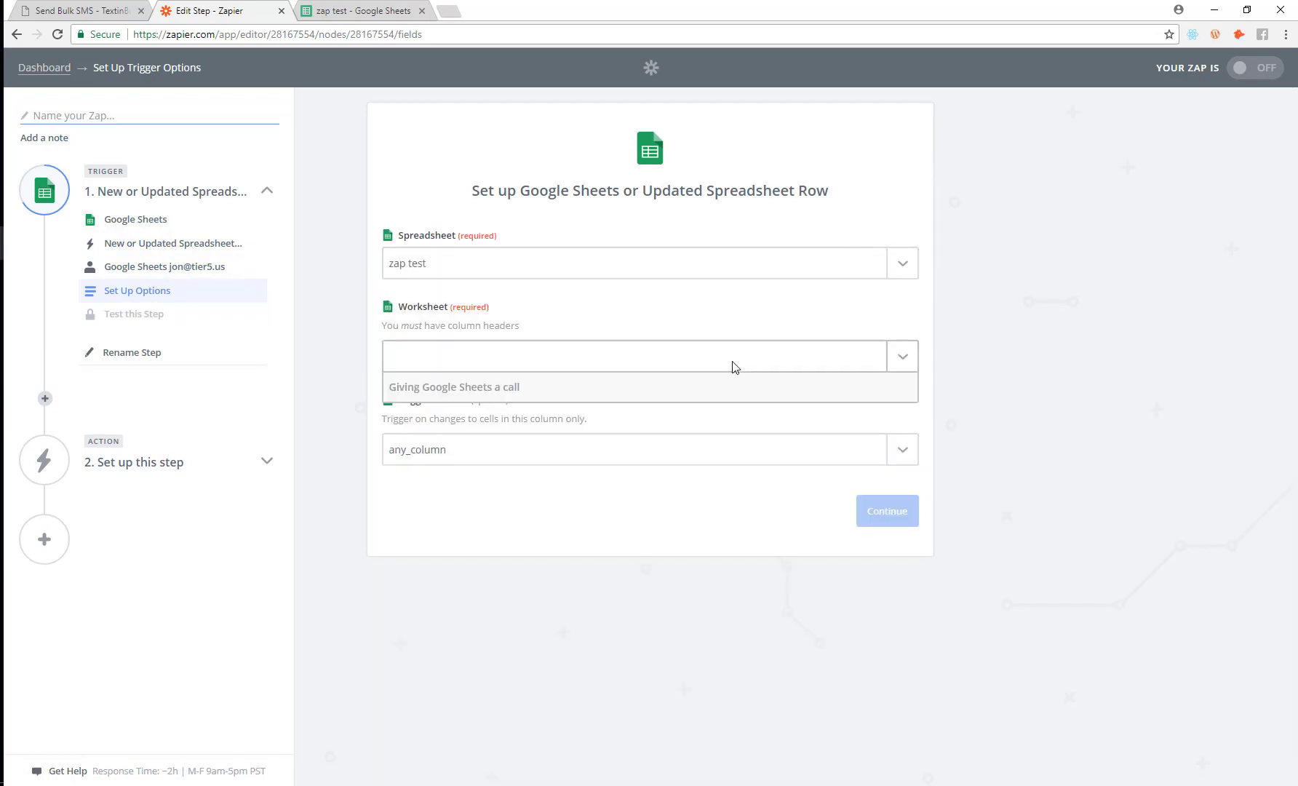
pyautogui.click(497, 430)
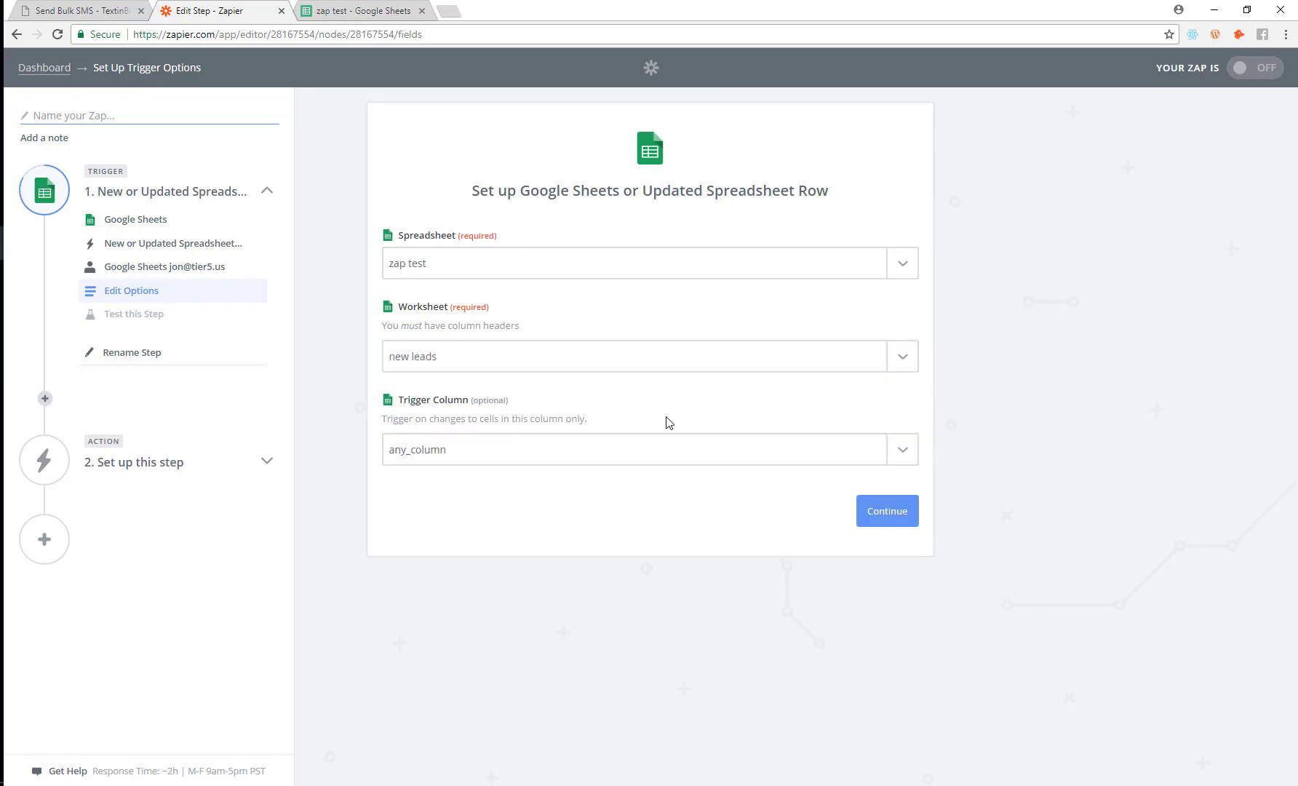
pyautogui.click(579, 449)
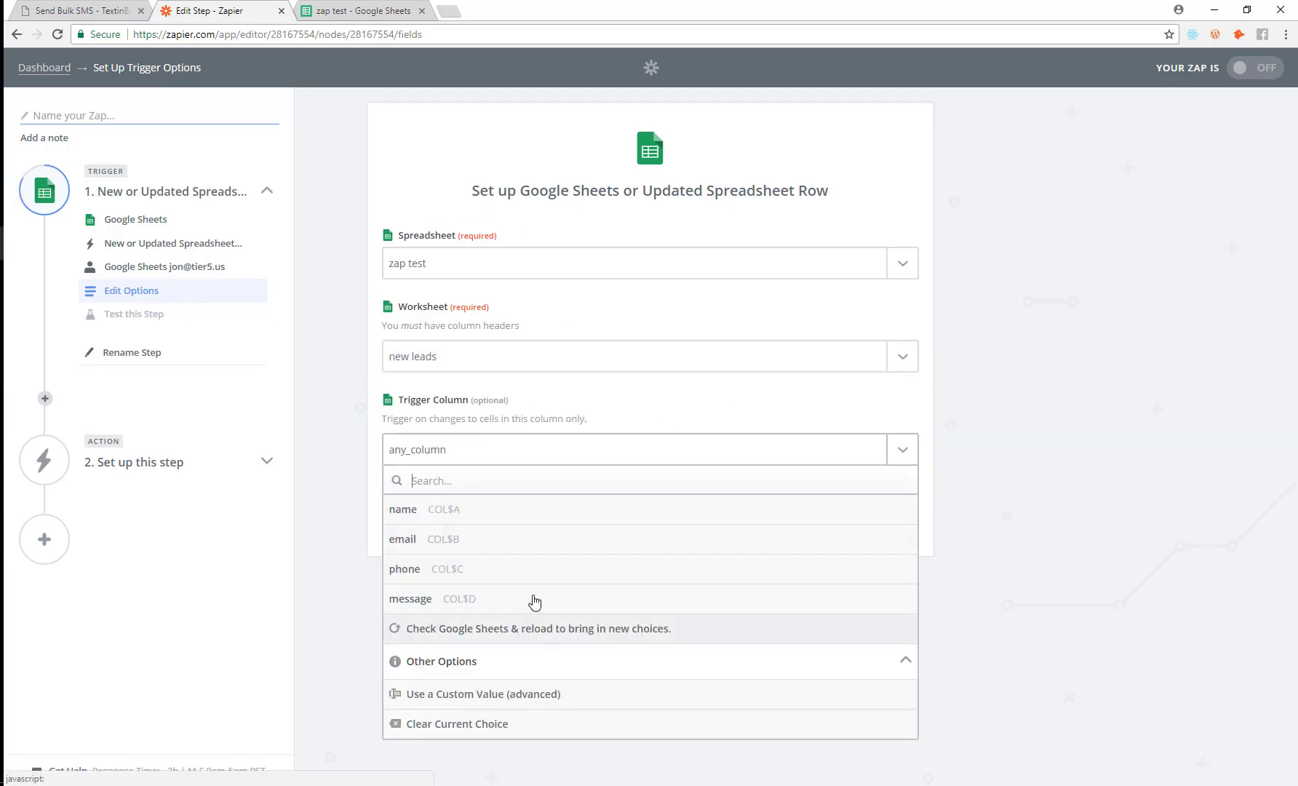
pyautogui.click(460, 612)
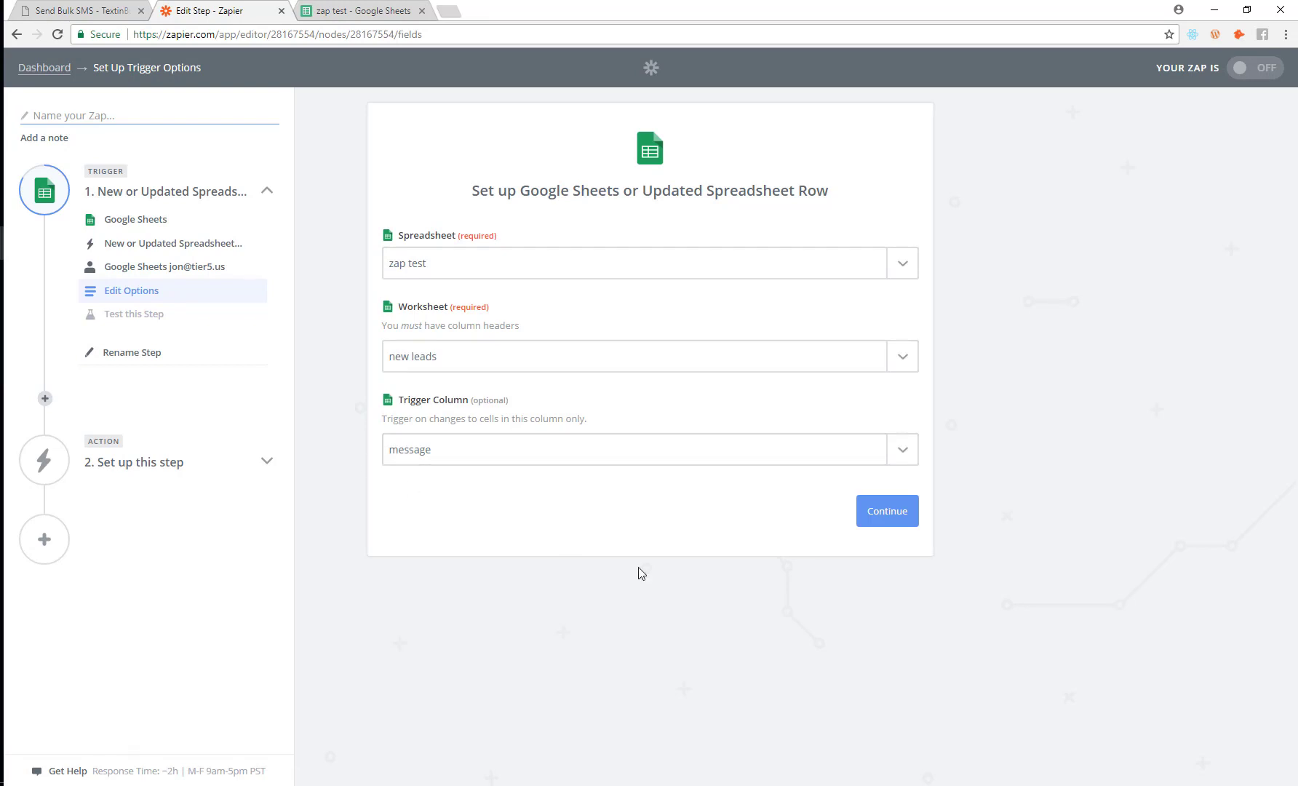
pyautogui.click(865, 522)
# Step: Test the trigger with a fetched sample row and proceed to the action step
pyautogui.click(360, 10)
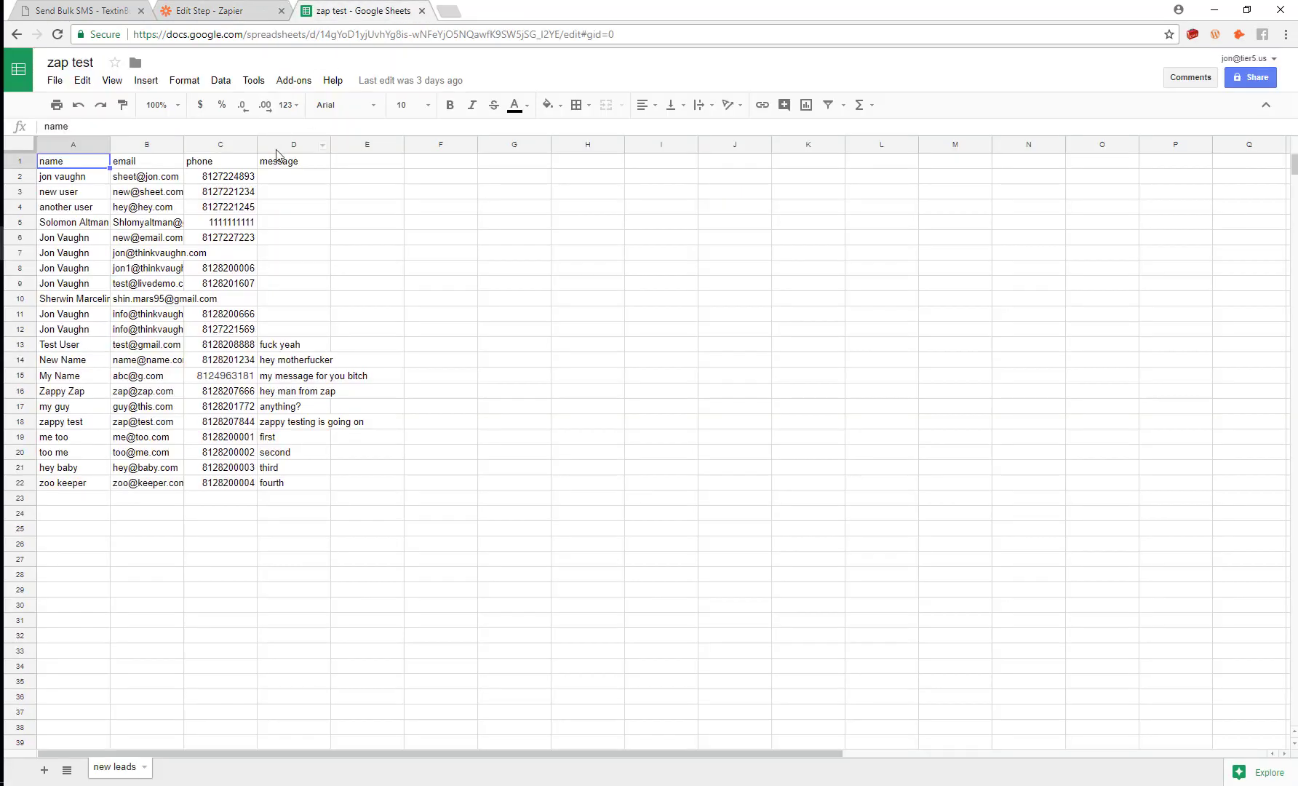
pyautogui.click(240, 10)
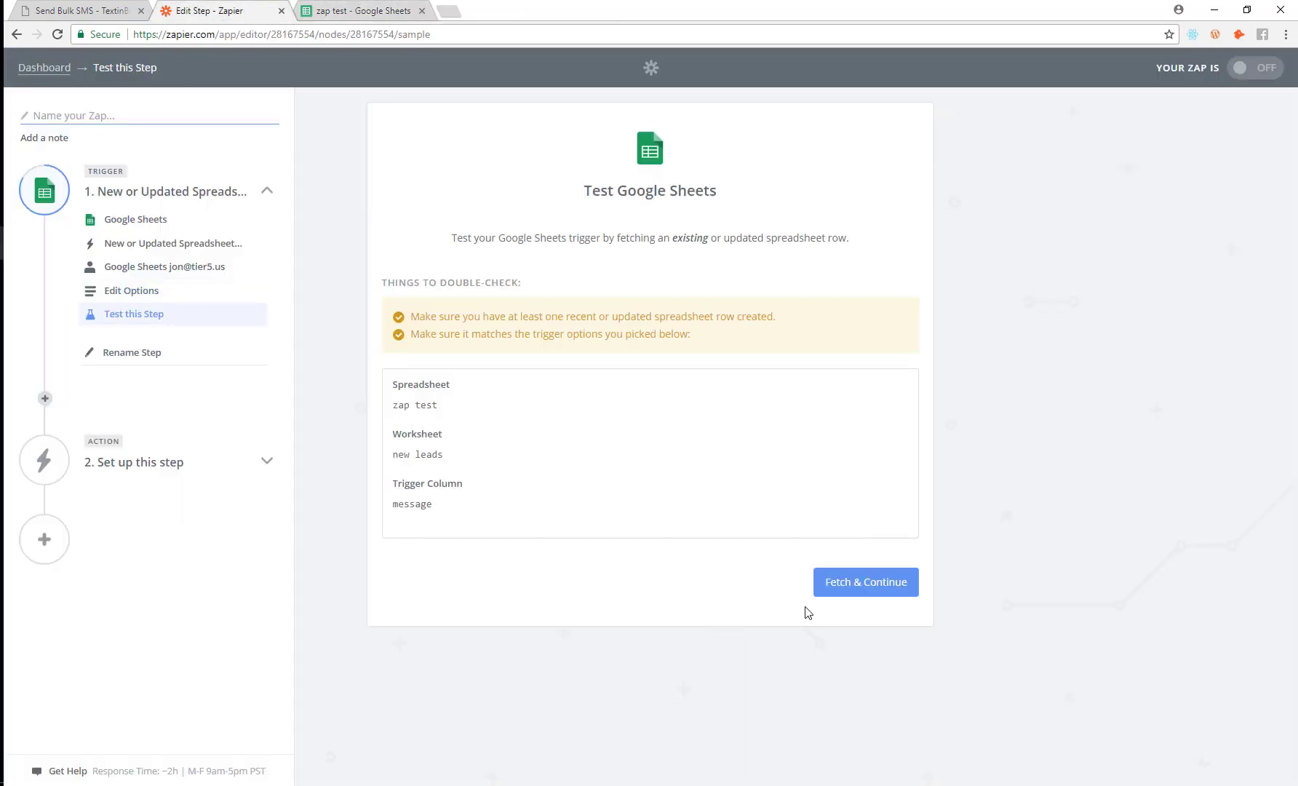
pyautogui.click(873, 588)
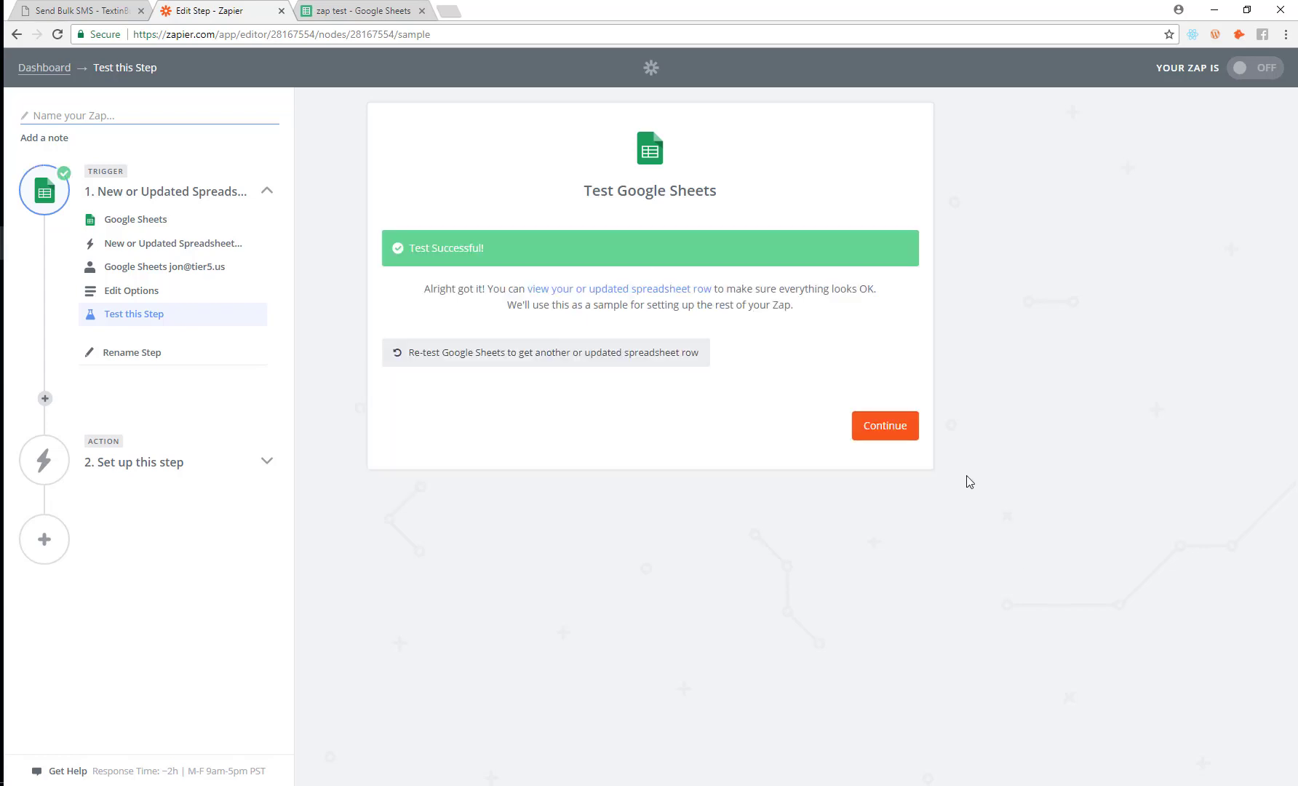
pyautogui.click(883, 434)
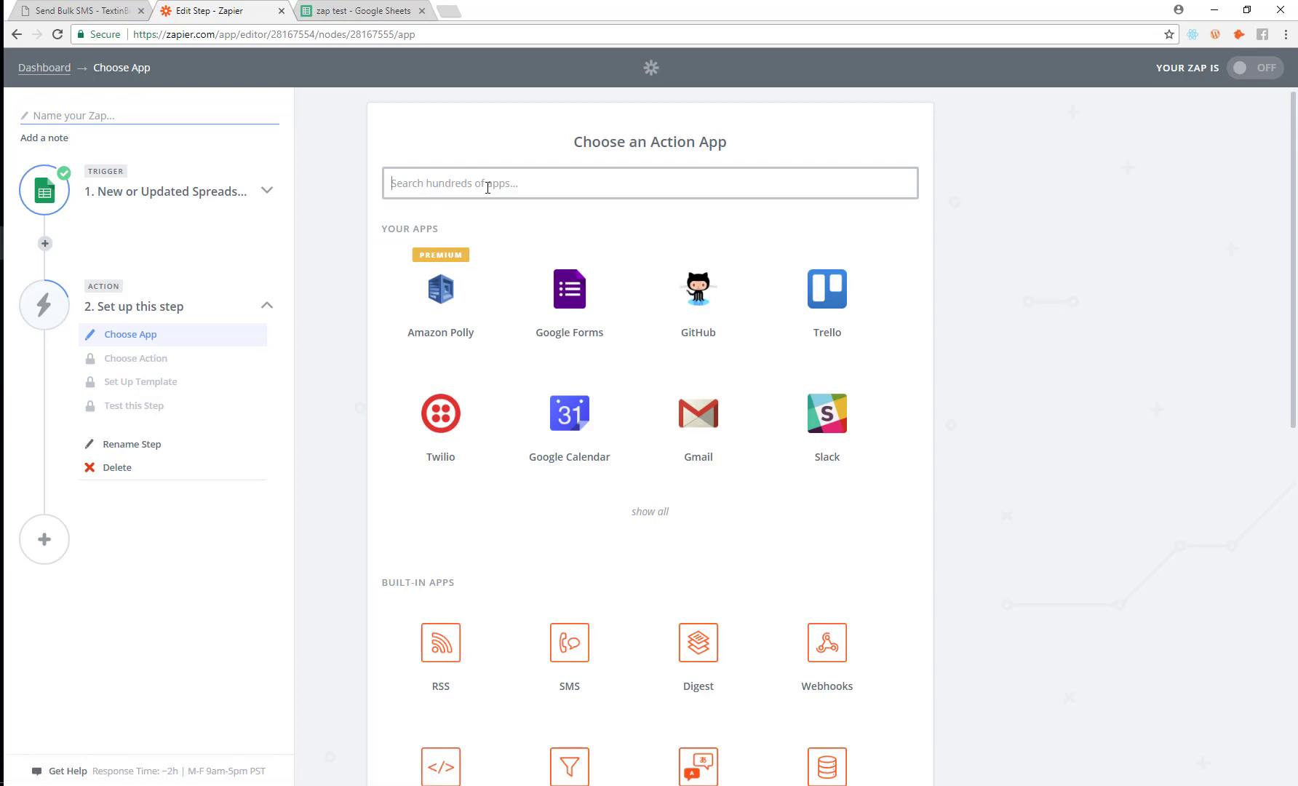
# Step: Choose TextinBulk as the action app with the Sync Leads action
pyautogui.write('text')
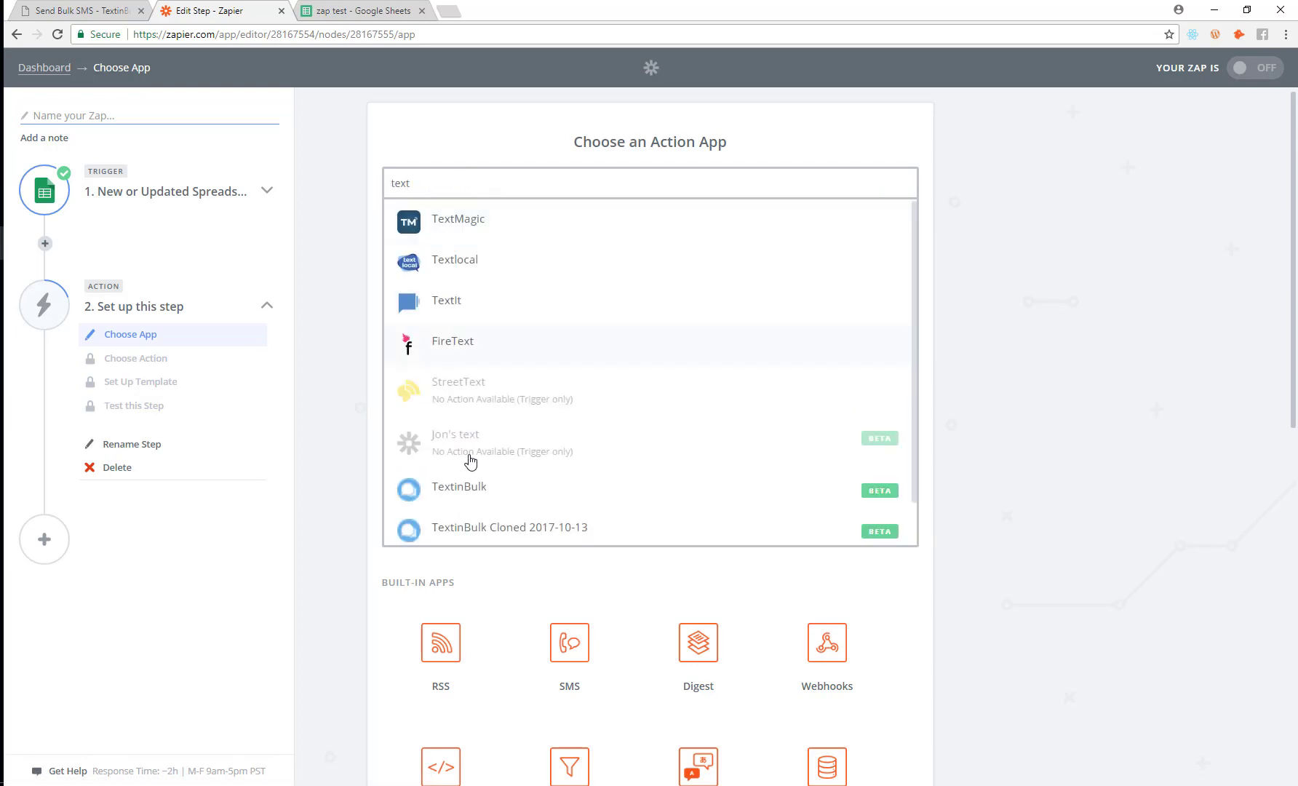
pyautogui.click(461, 490)
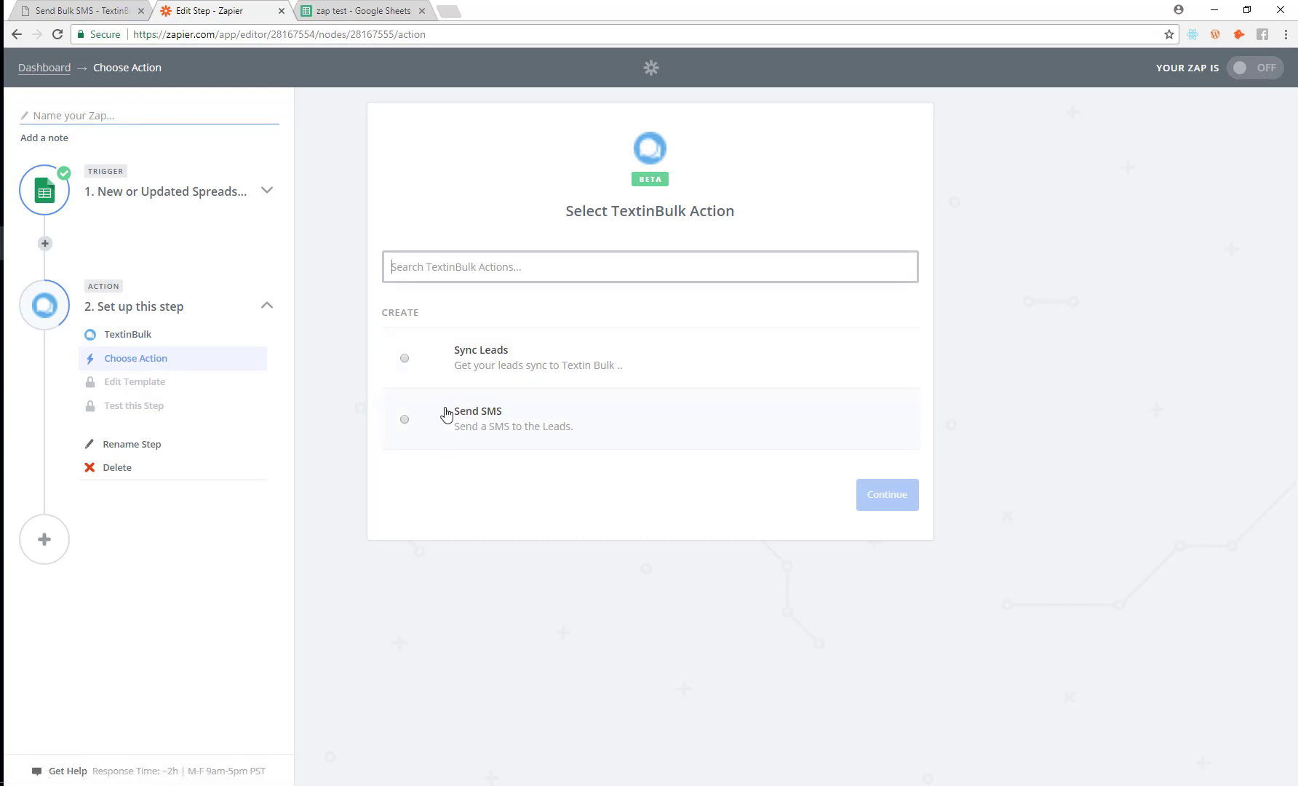
pyautogui.click(426, 366)
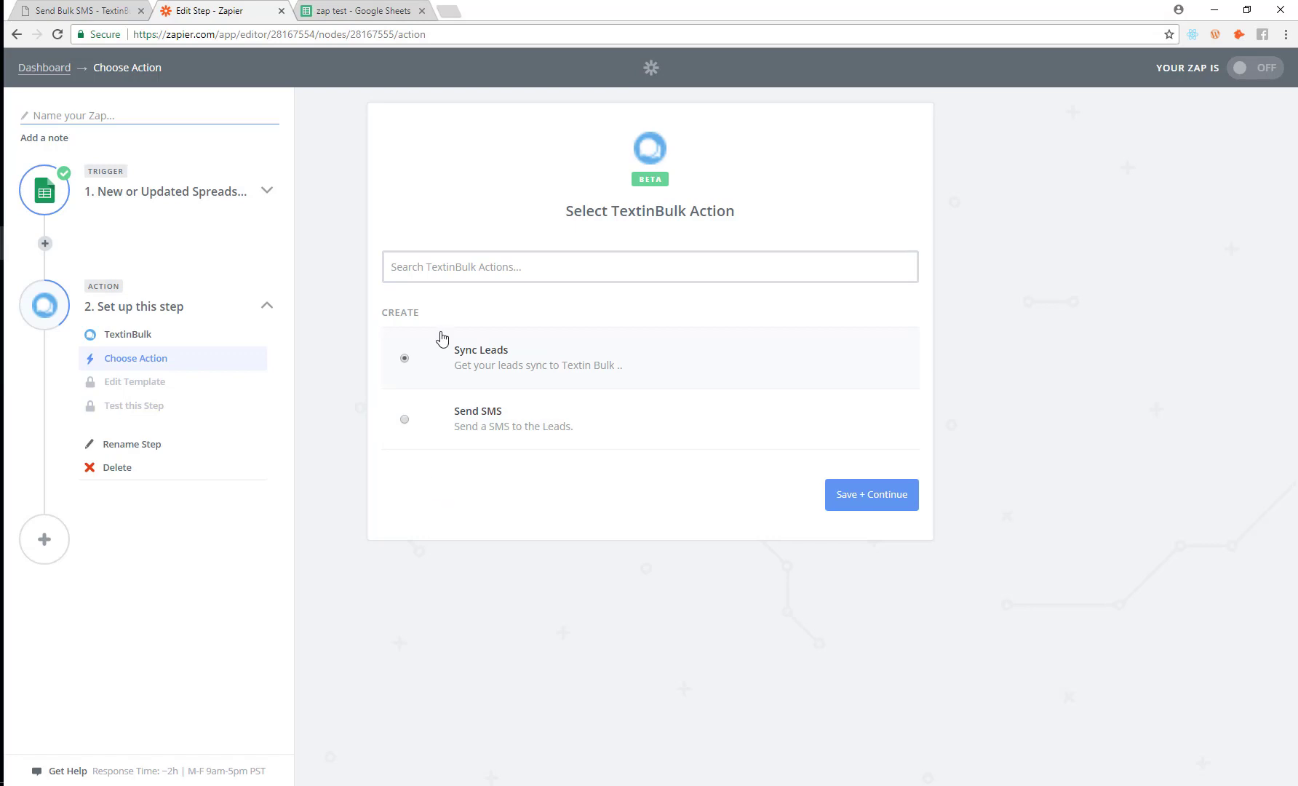
pyautogui.click(489, 433)
pyautogui.click(405, 359)
# Step: Save the action and pick an existing connected TextinBulk account
pyautogui.click(867, 494)
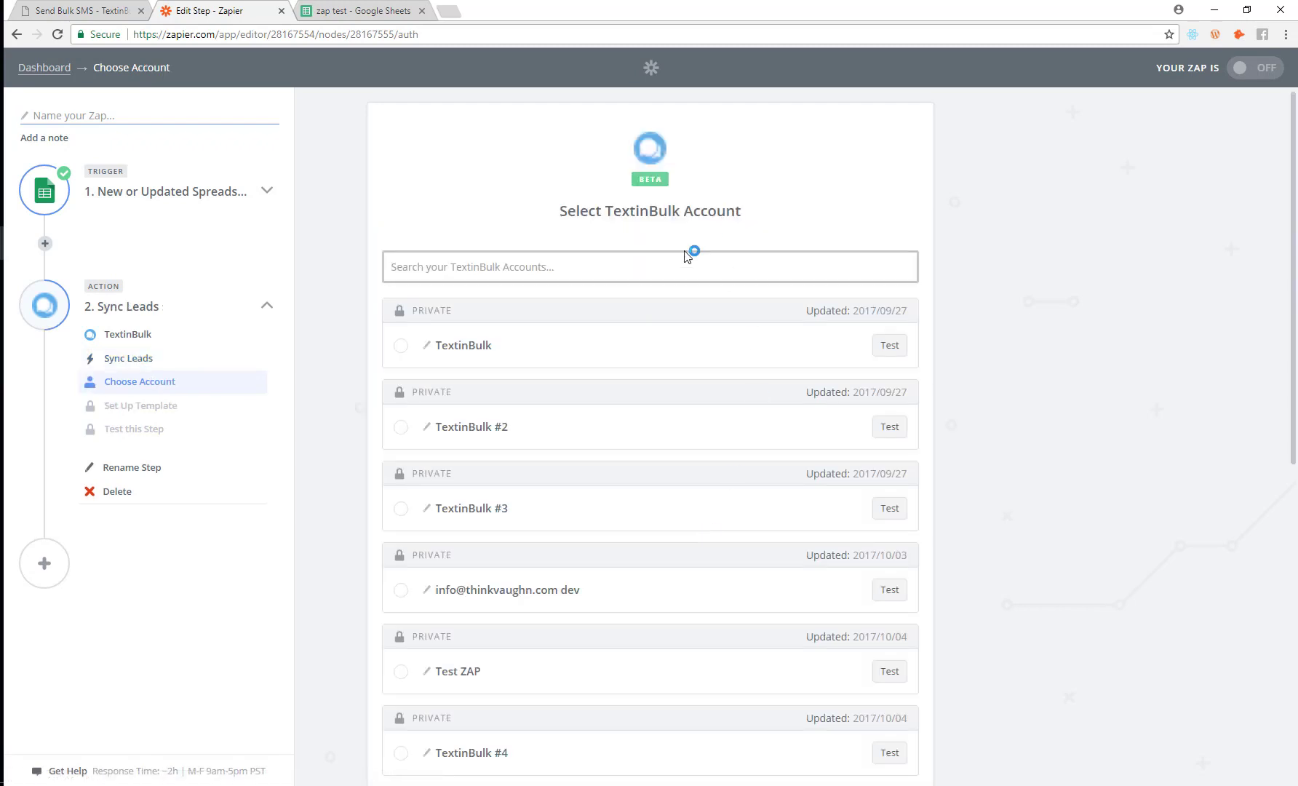
pyautogui.scroll(-6, 626, 408)
pyautogui.scroll(-2, 606, 443)
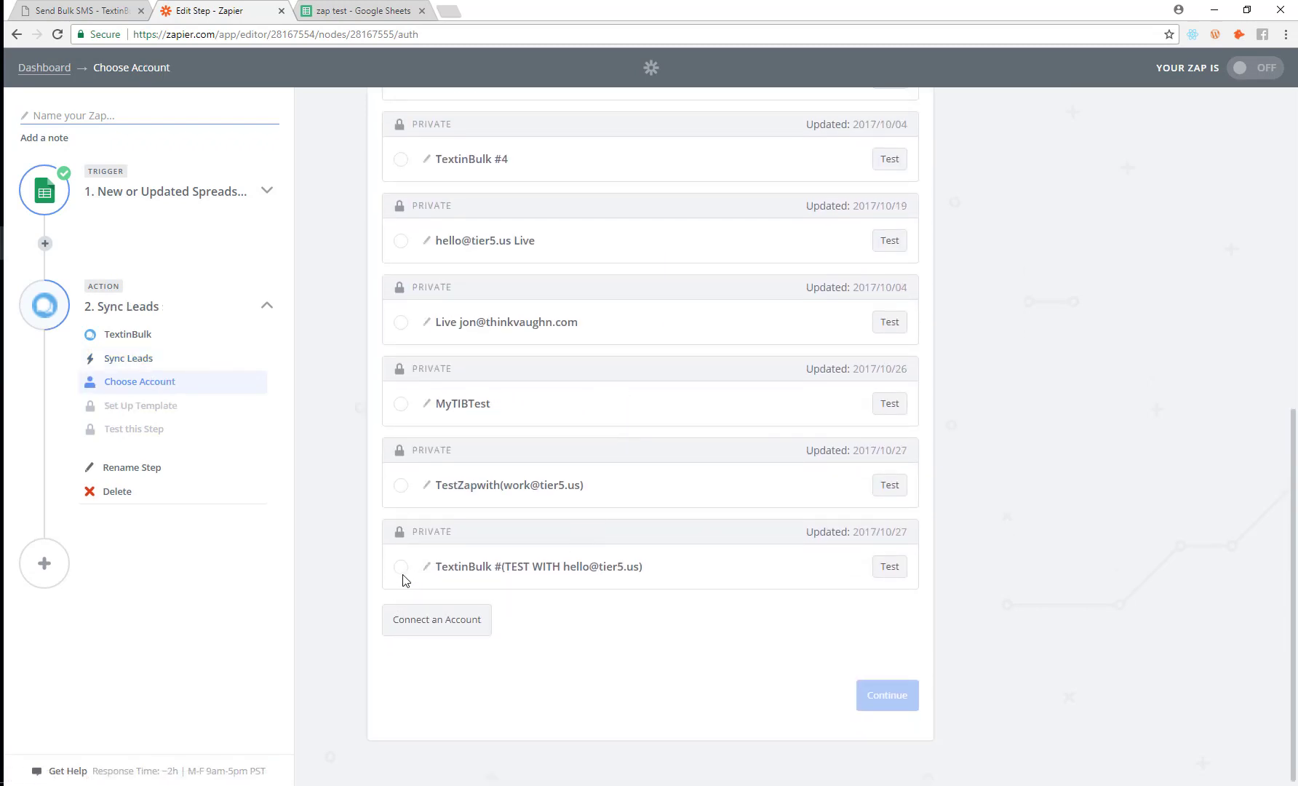
pyautogui.scroll(3, 468, 522)
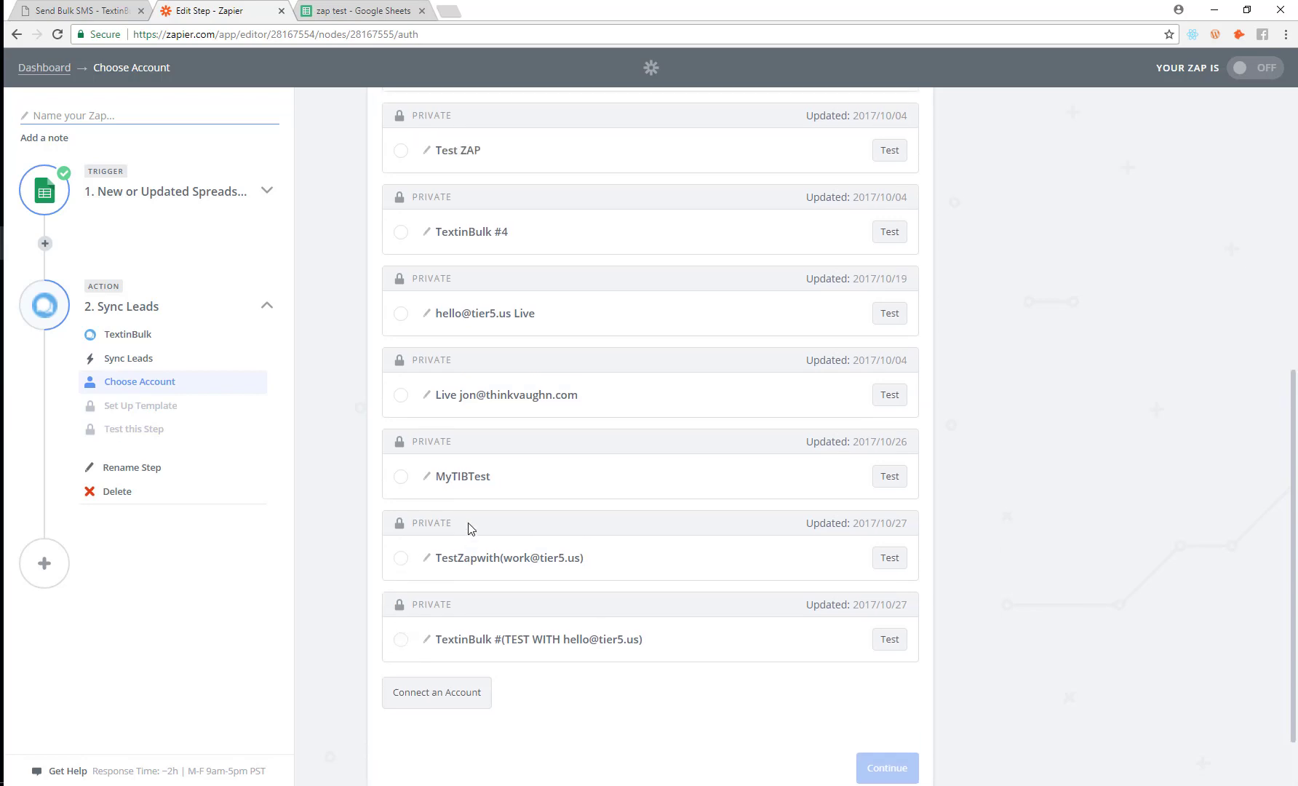
pyautogui.click(401, 460)
# Step: Bring up the TextinBulk API key connection window, close it, and return to TextinBulk
pyautogui.scroll(-3, 617, 570)
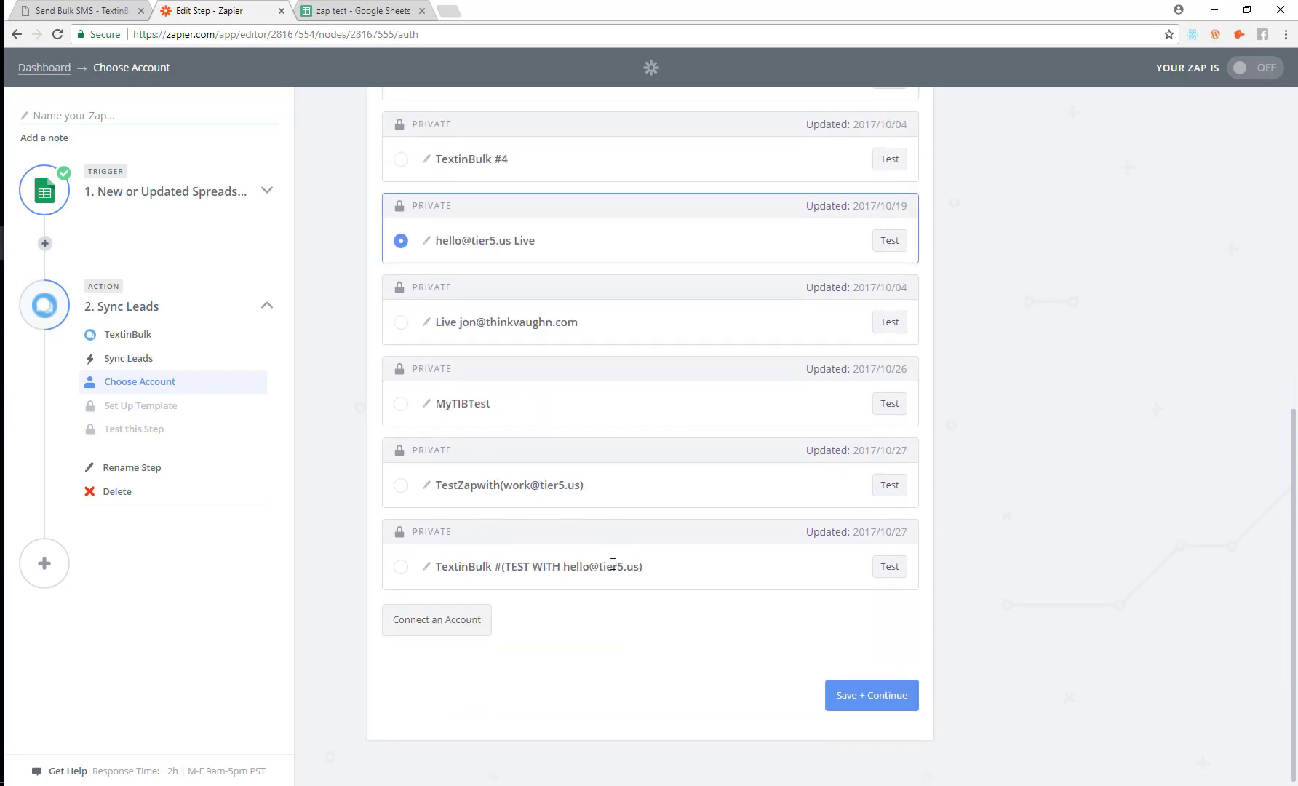
pyautogui.click(406, 623)
pyautogui.moveTo(276, 12); pyautogui.dragTo(603, 154)
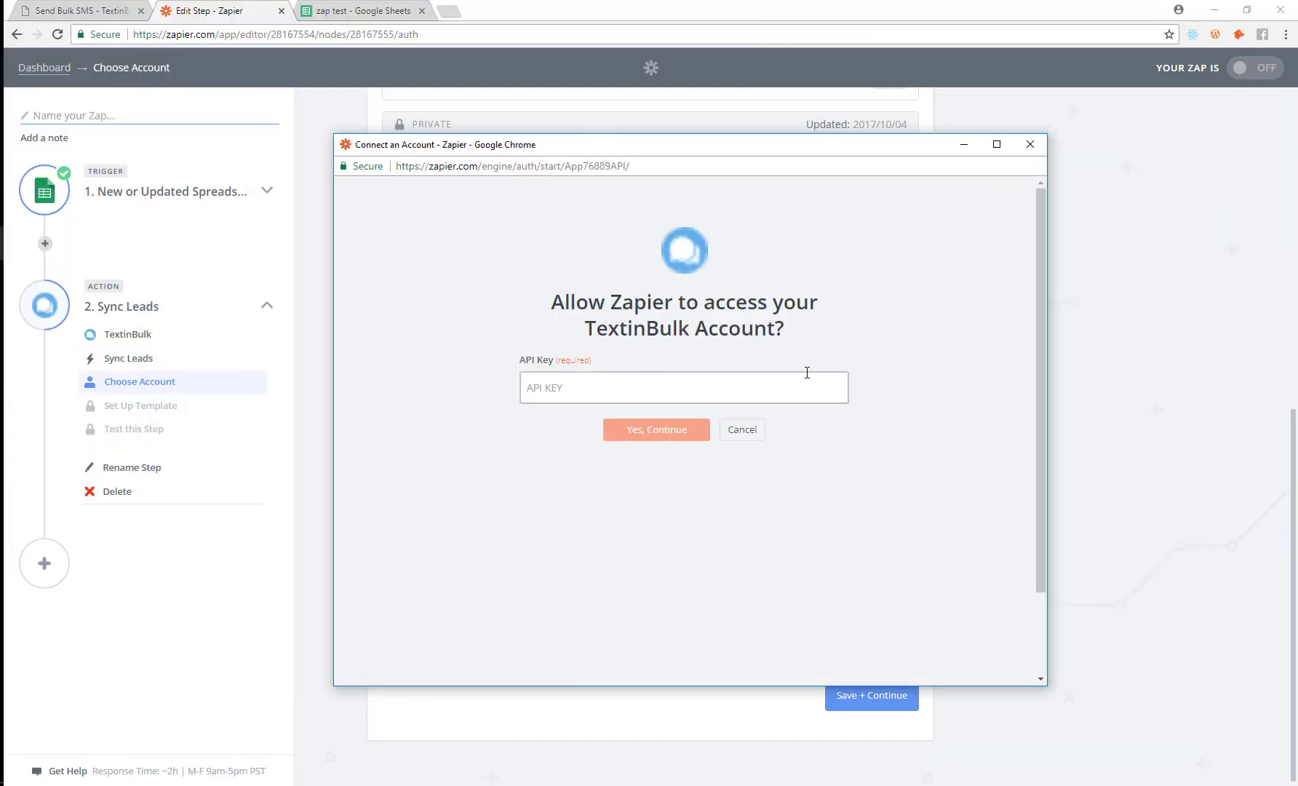
pyautogui.click(1029, 148)
pyautogui.hotkey('ctrl', '1')
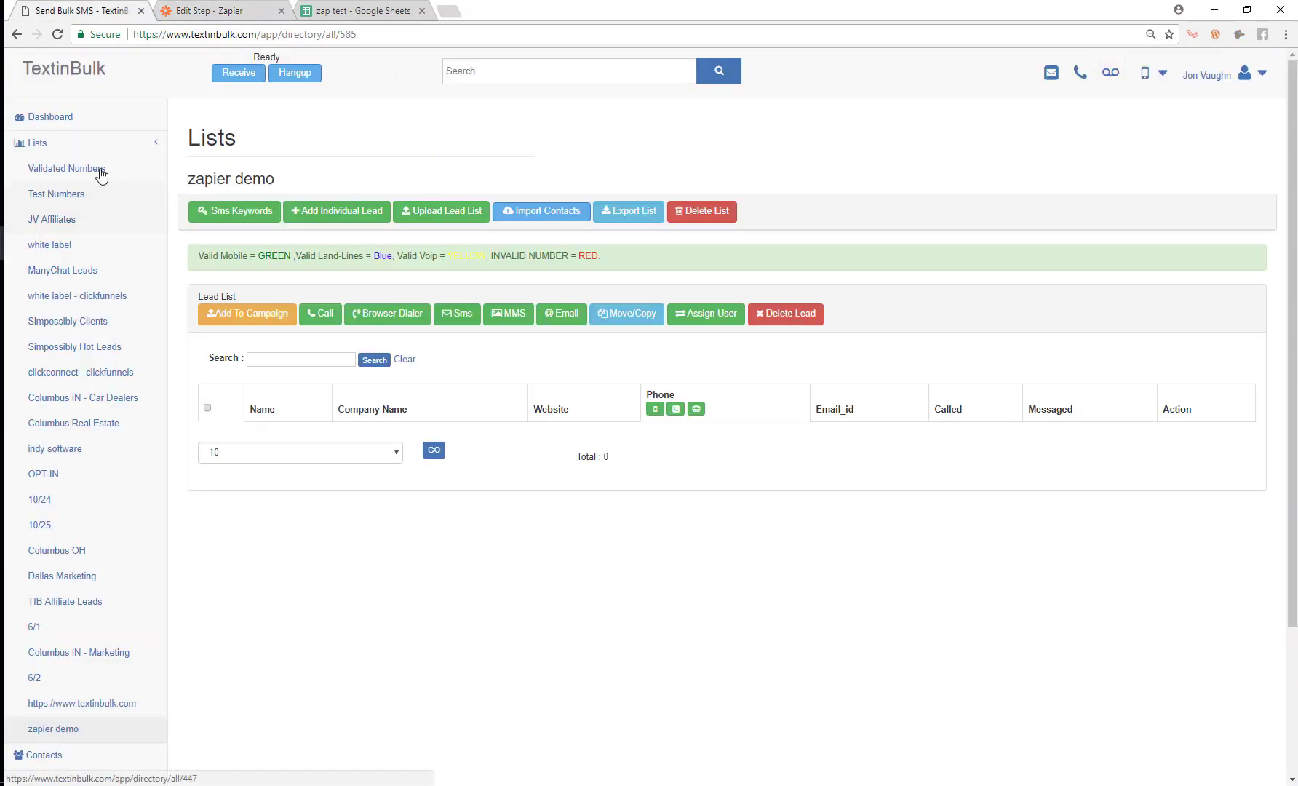
# Step: Open TextinBulk Settings in a new tab and show the API configuration
pyautogui.click(1188, 76)
pyautogui.rightClick(1187, 135)
pyautogui.click(1139, 140)
pyautogui.click(211, 11)
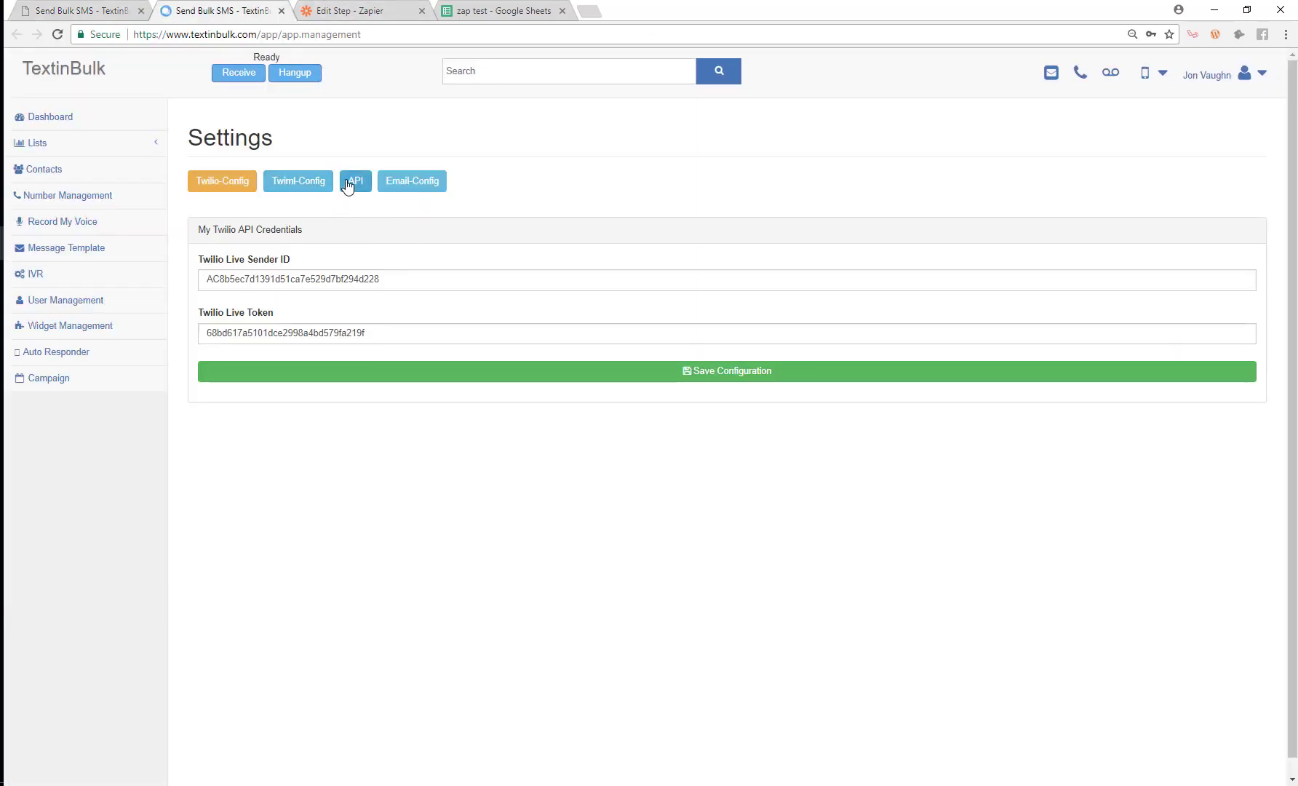
pyautogui.click(355, 182)
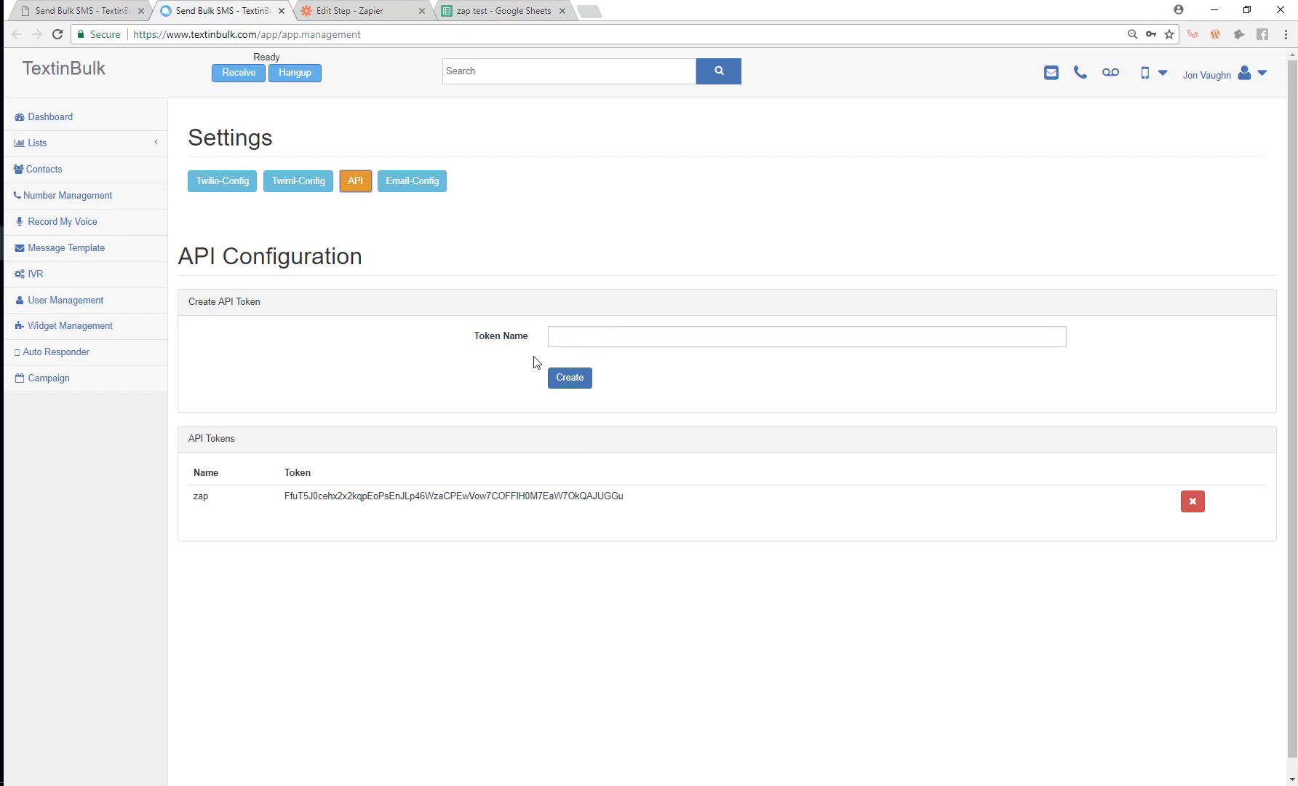
# Step: Select the 'zap' token and its API key, then reopen Zapier's connect-account window
pyautogui.doubleClick(202, 499)
pyautogui.doubleClick(335, 497)
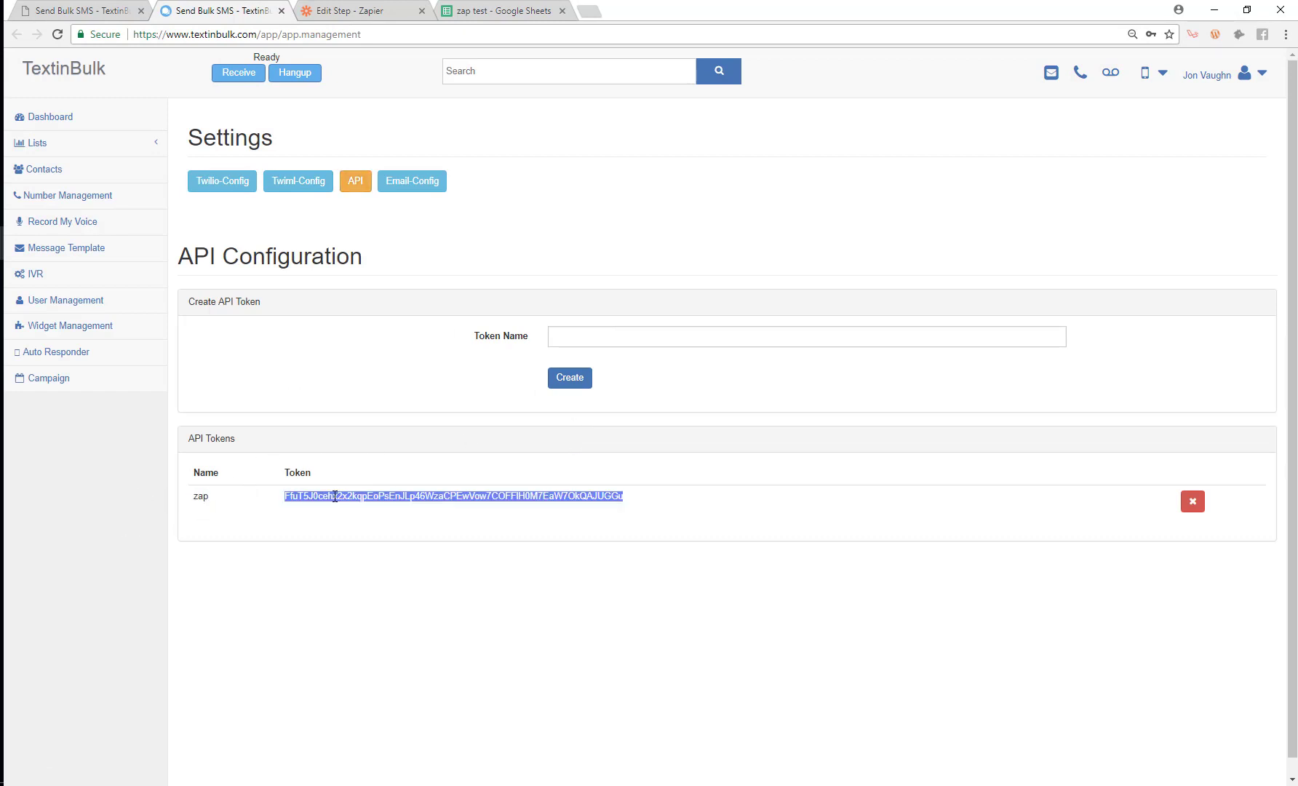
pyautogui.click(360, 6)
pyautogui.click(407, 625)
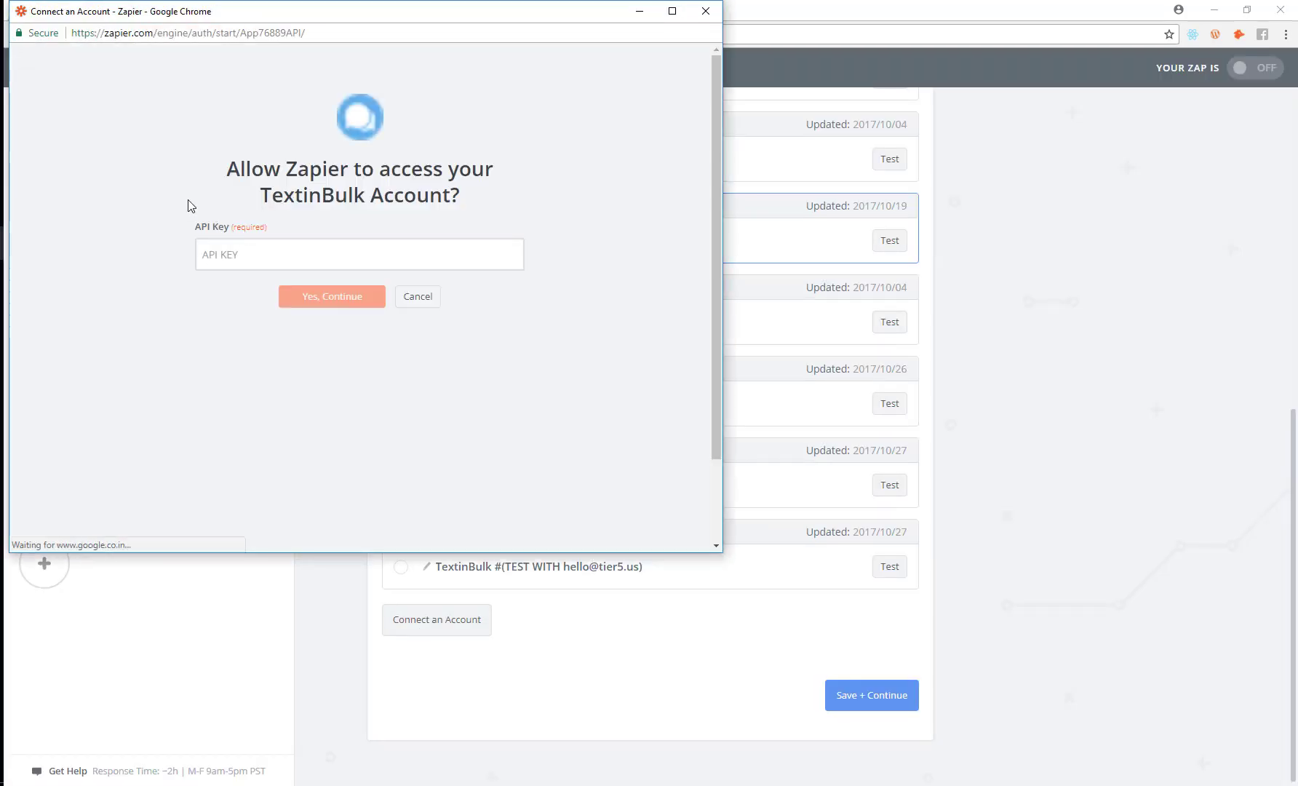
# Step: Close the connect window and save the TextinBulk account choice
pyautogui.click(285, 264)
pyautogui.click(705, 11)
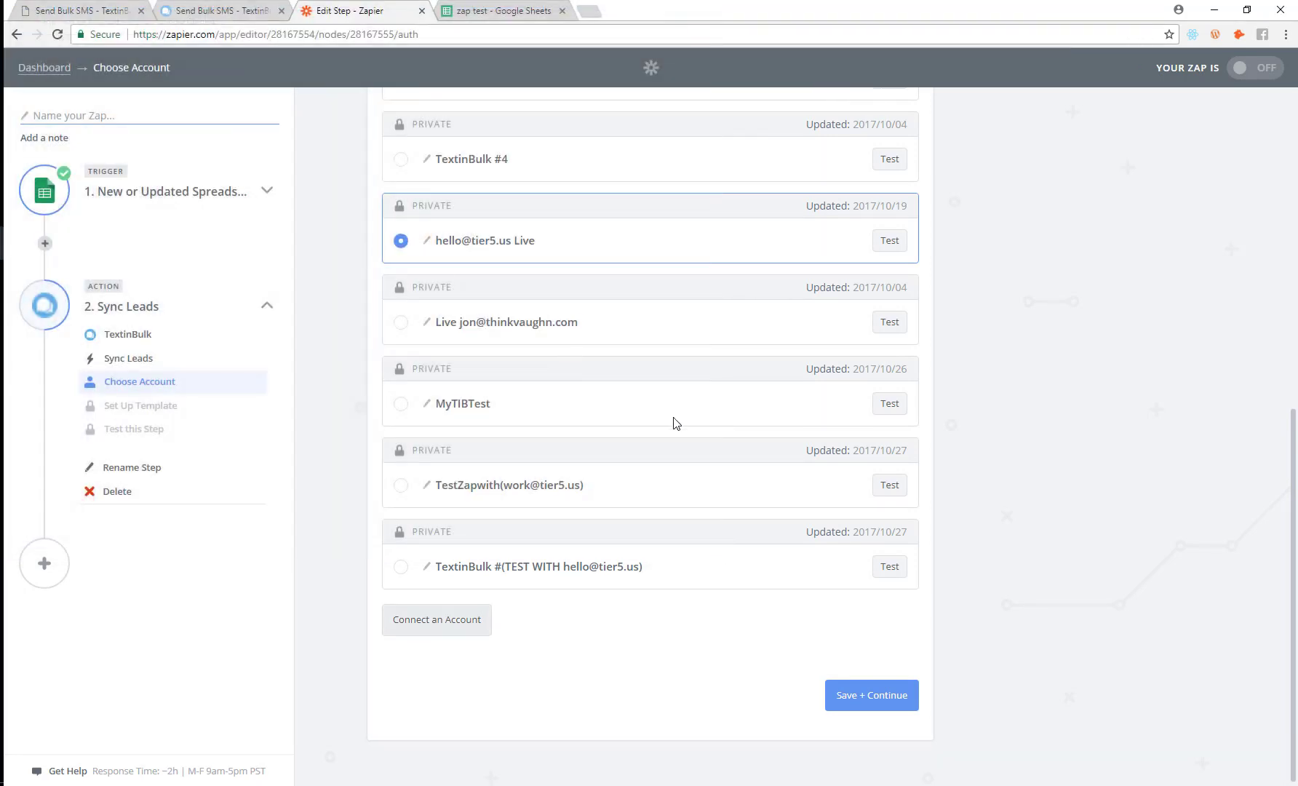
pyautogui.click(883, 699)
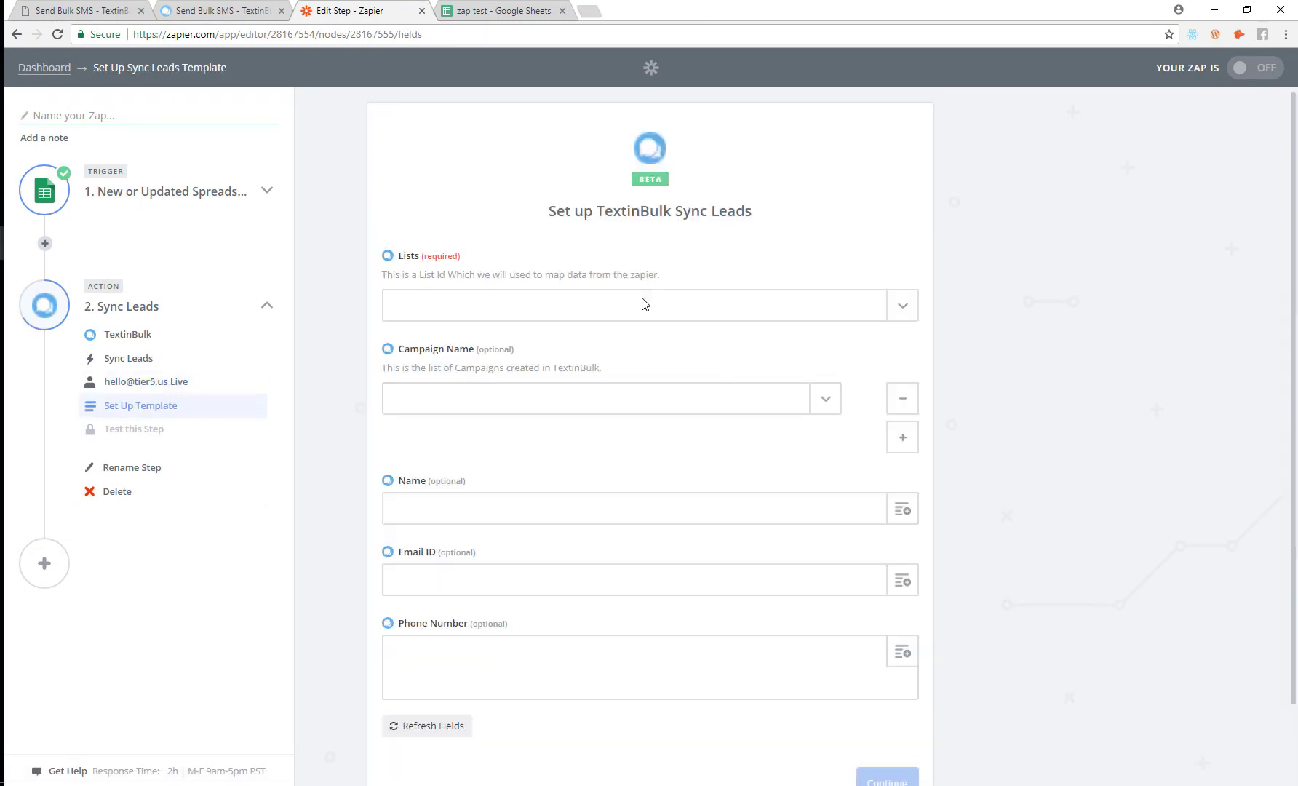
# Step: Set the Sync Leads Lists field to 'zapier demo', leaving Campaign Name empty
pyautogui.scroll(1, 563, 250)
pyautogui.click(540, 304)
pyautogui.scroll(-5, 684, 458)
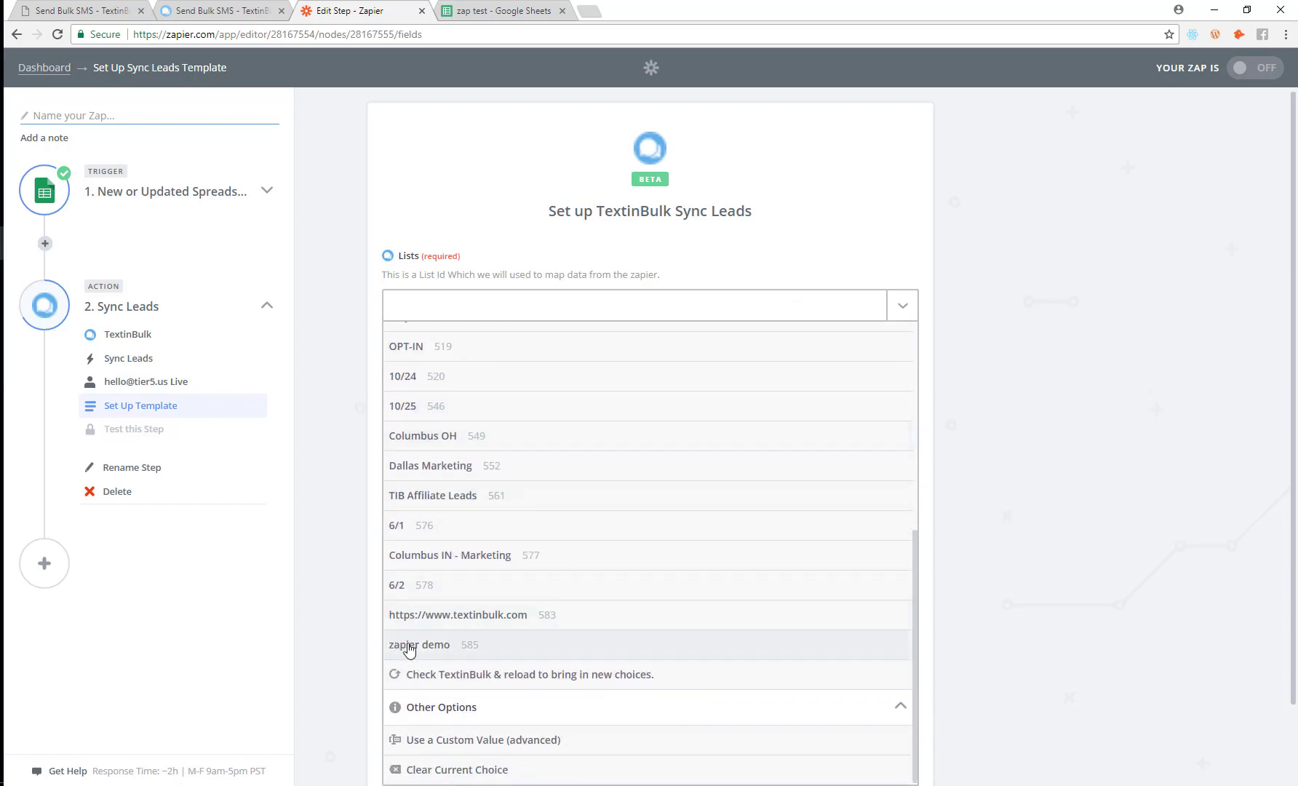
pyautogui.click(413, 647)
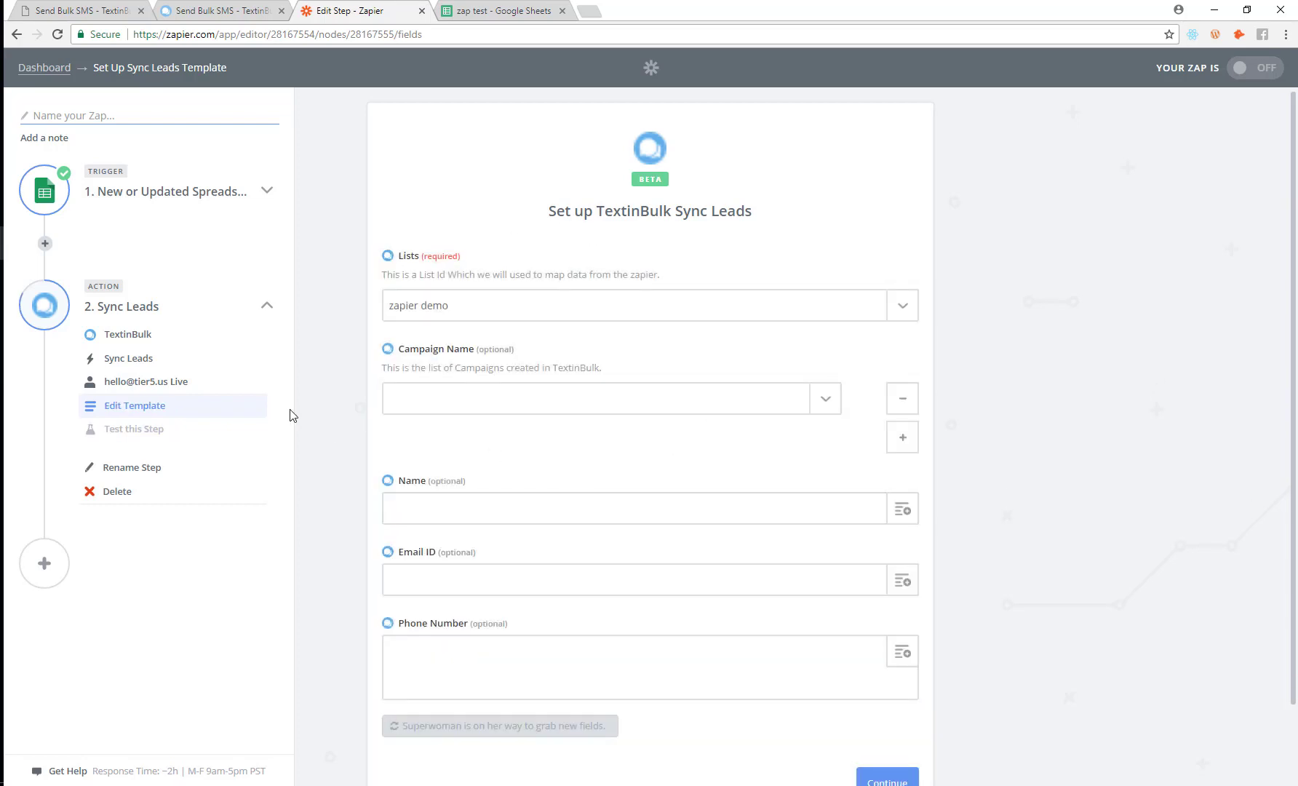
pyautogui.click(589, 403)
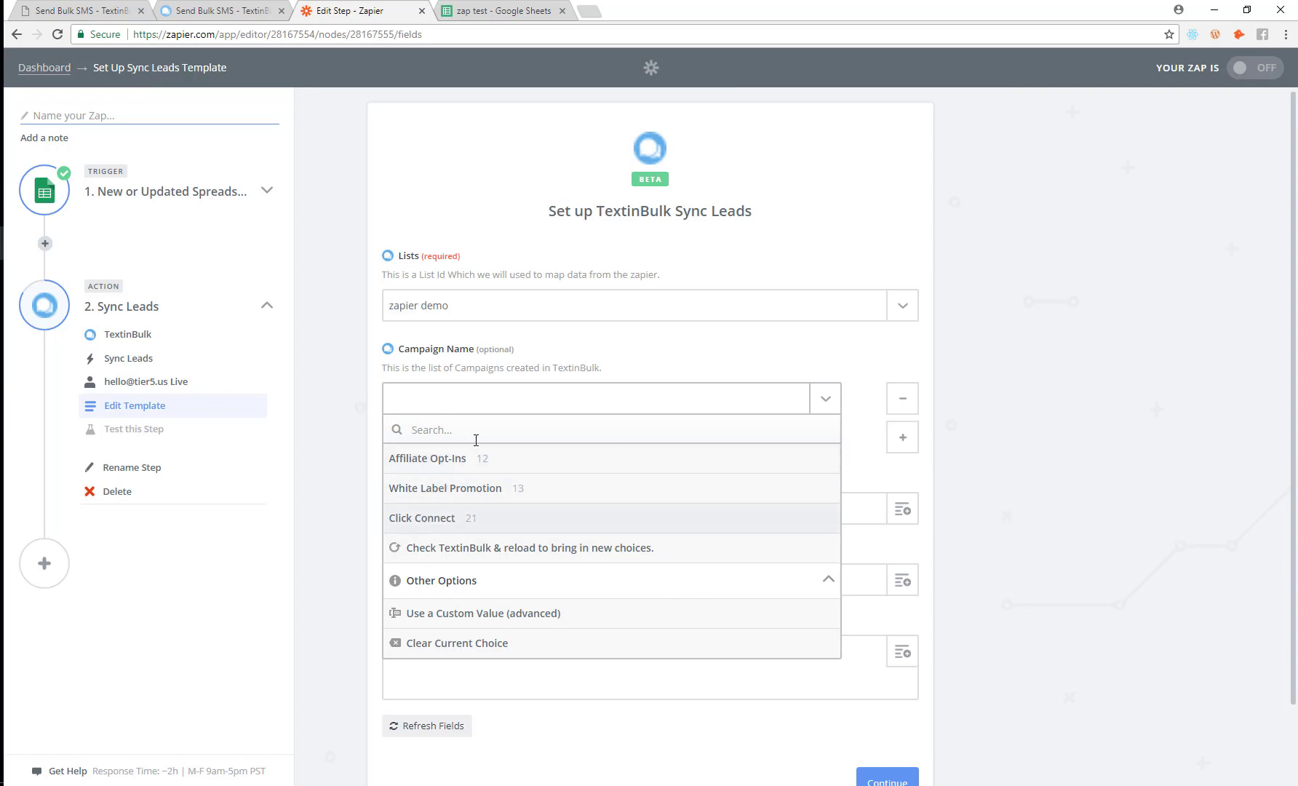
pyautogui.click(576, 365)
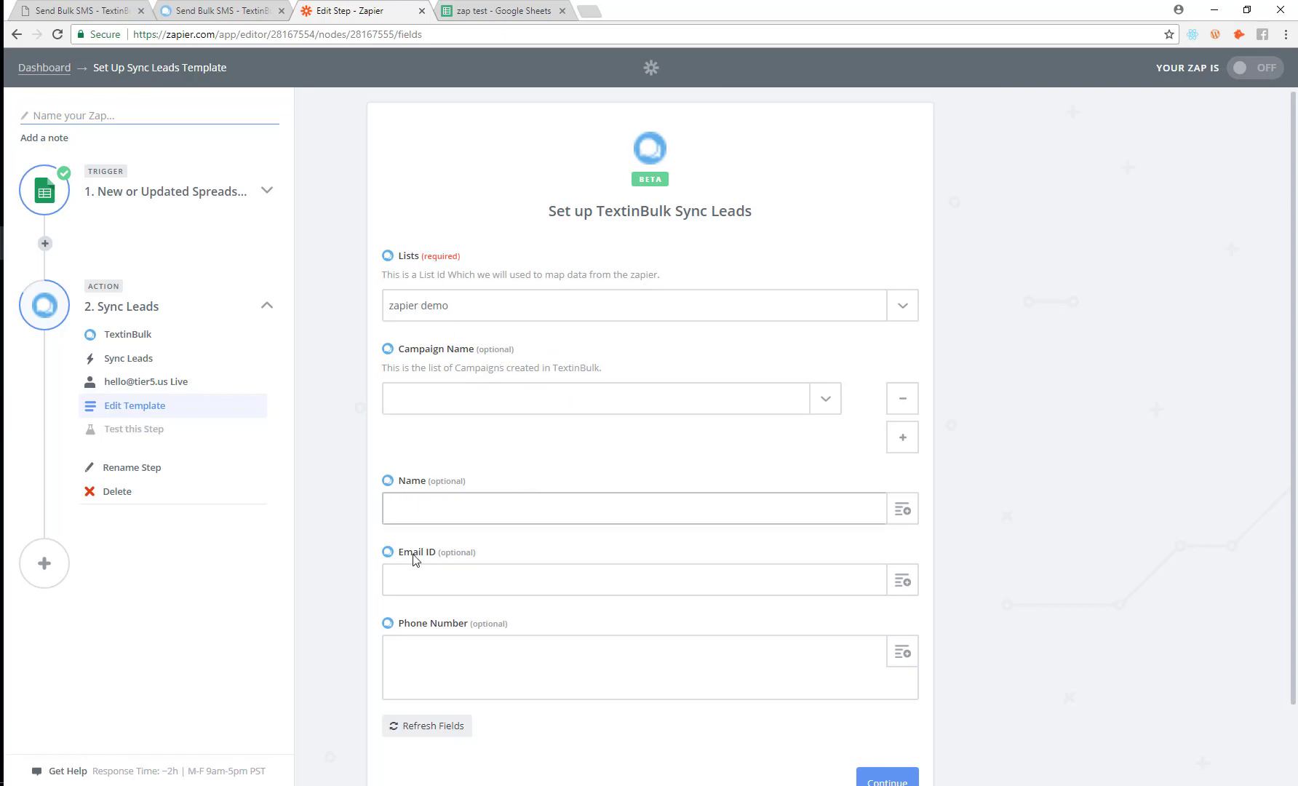
# Step: Fill Name, Email ID and Phone Number with Step 1's name, email and phone columns
pyautogui.scroll(-1, 483, 466)
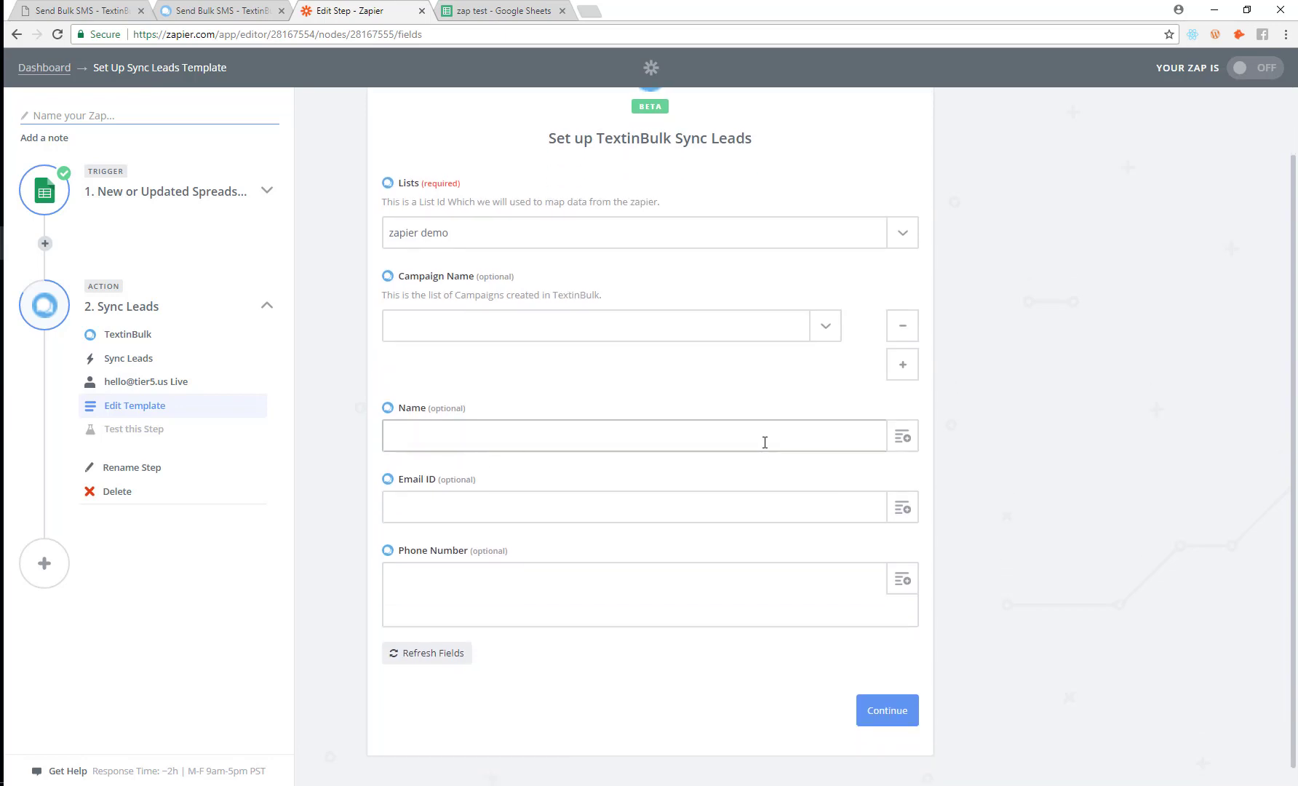
pyautogui.click(903, 436)
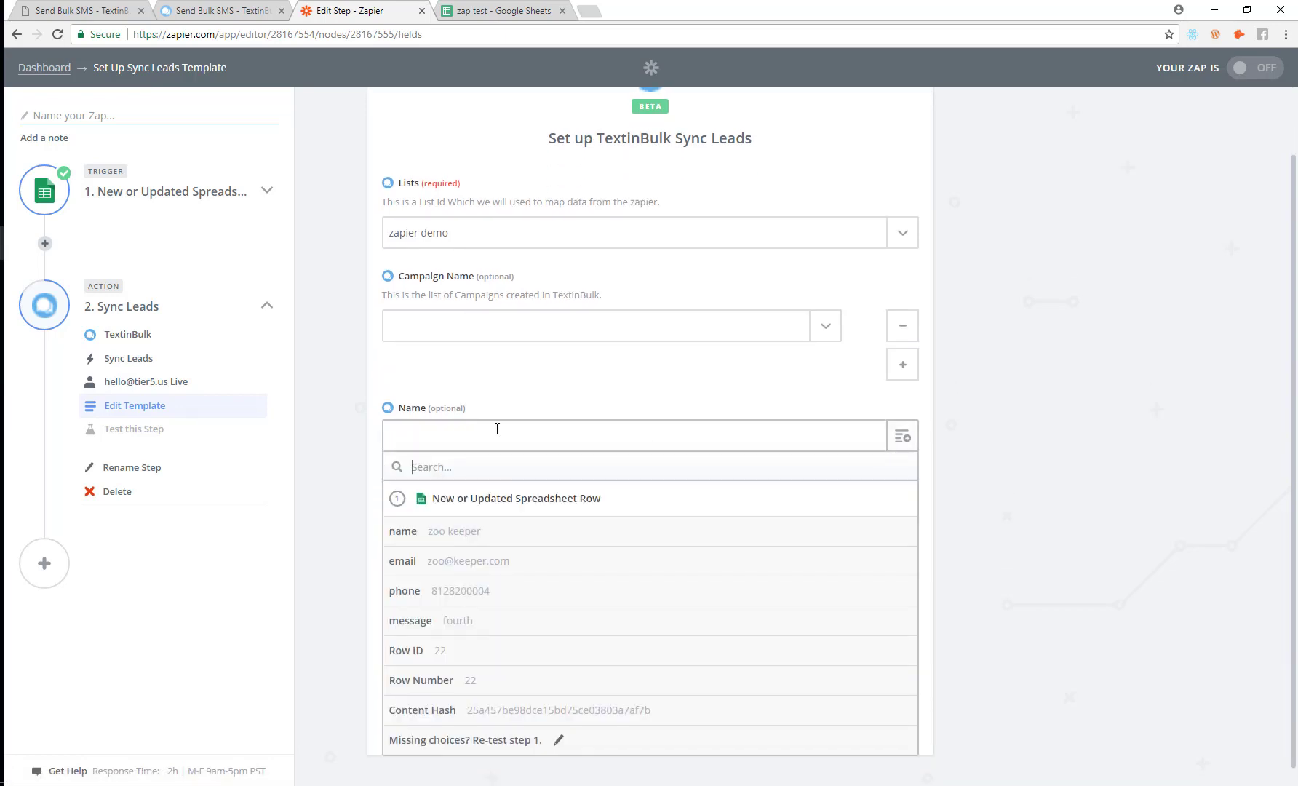
pyautogui.click(459, 545)
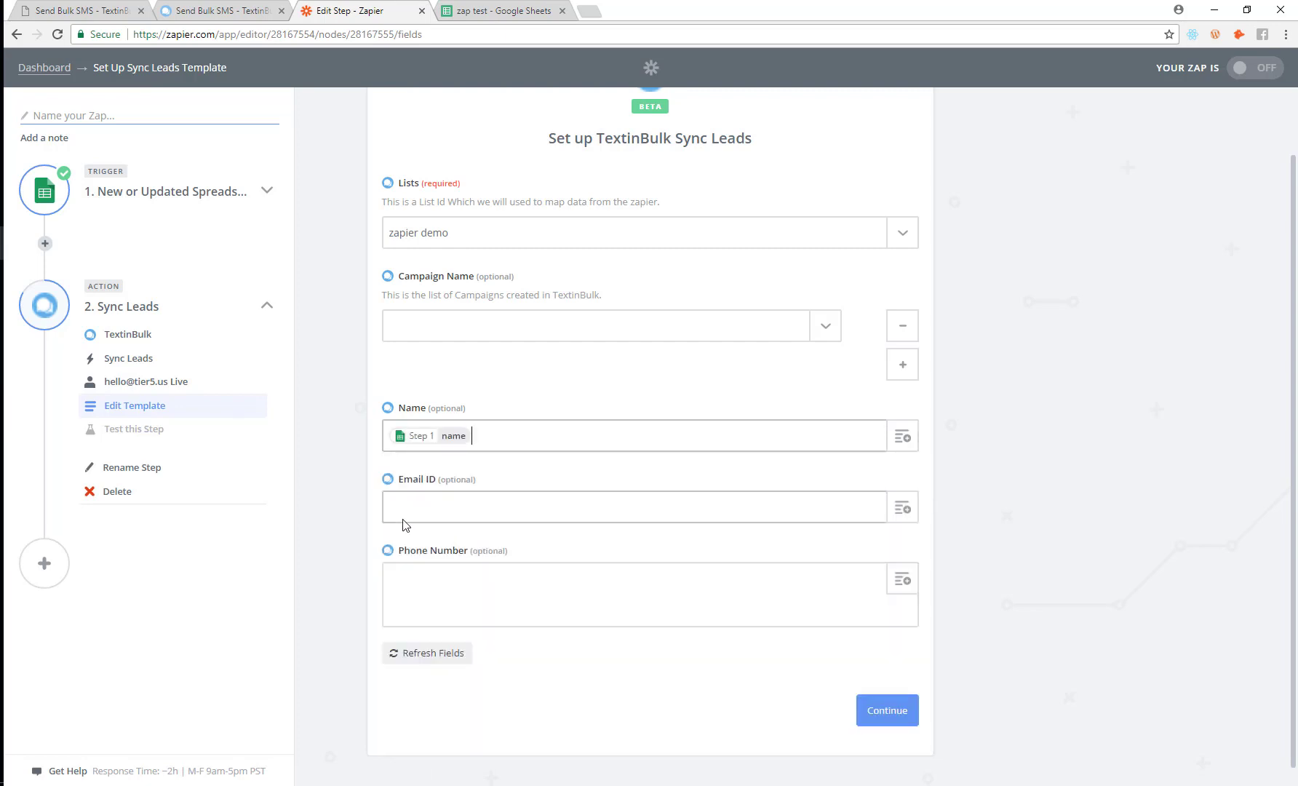
pyautogui.click(902, 508)
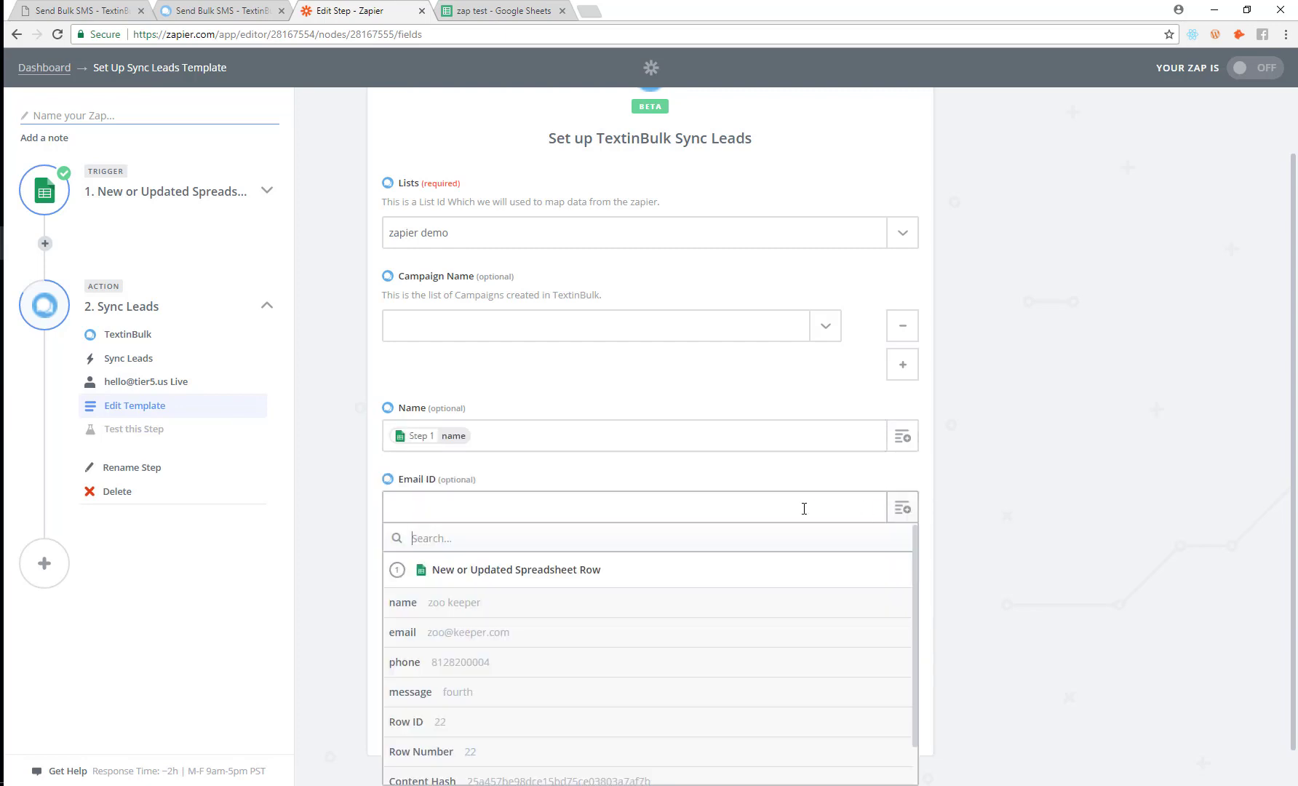
pyautogui.scroll(-1, 483, 582)
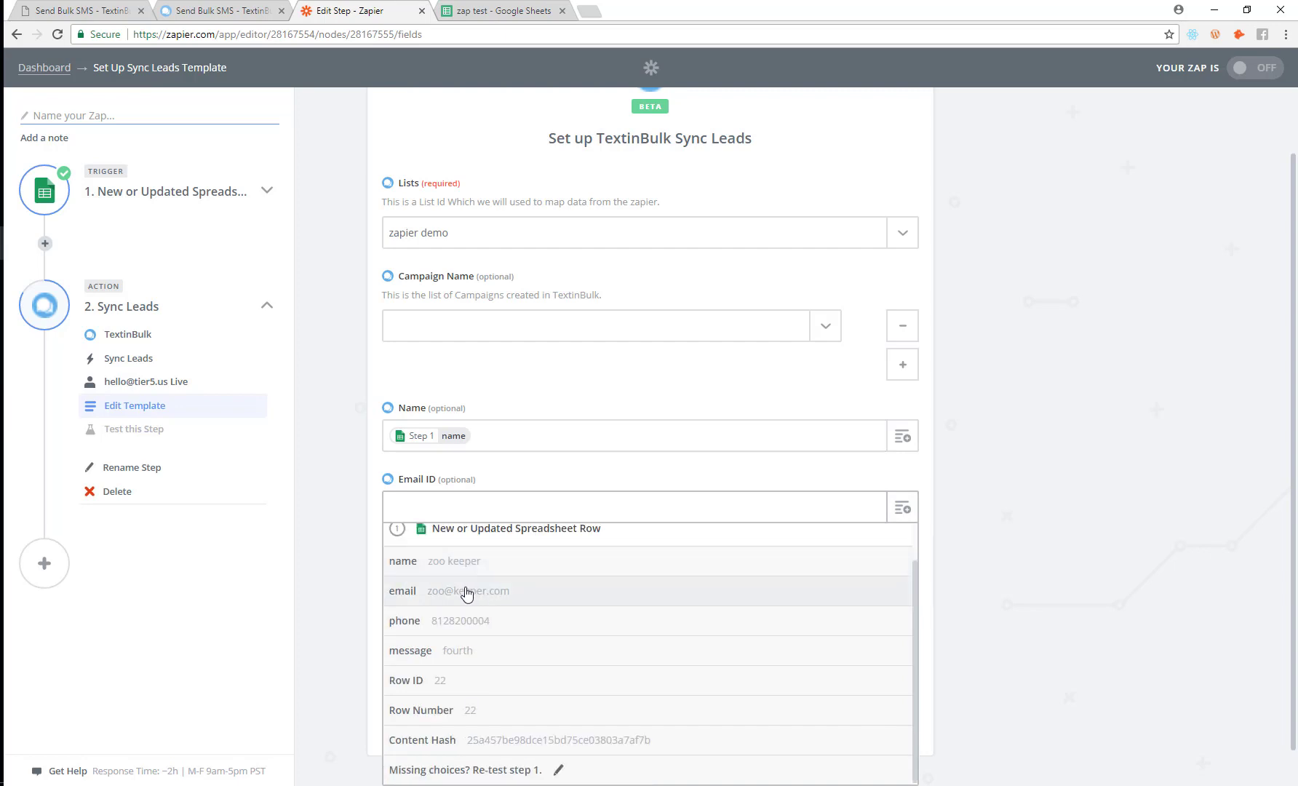
pyautogui.click(482, 600)
pyautogui.click(902, 579)
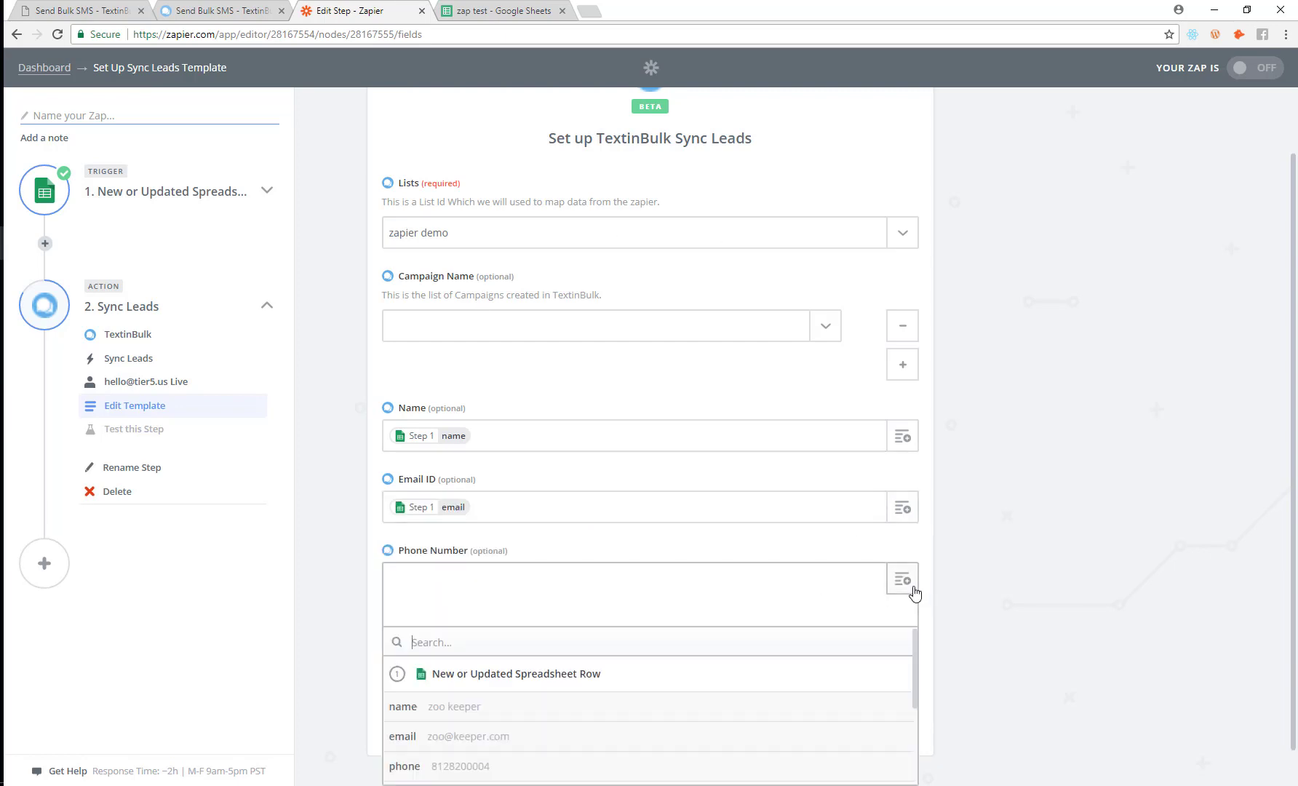
pyautogui.scroll(-5, 451, 640)
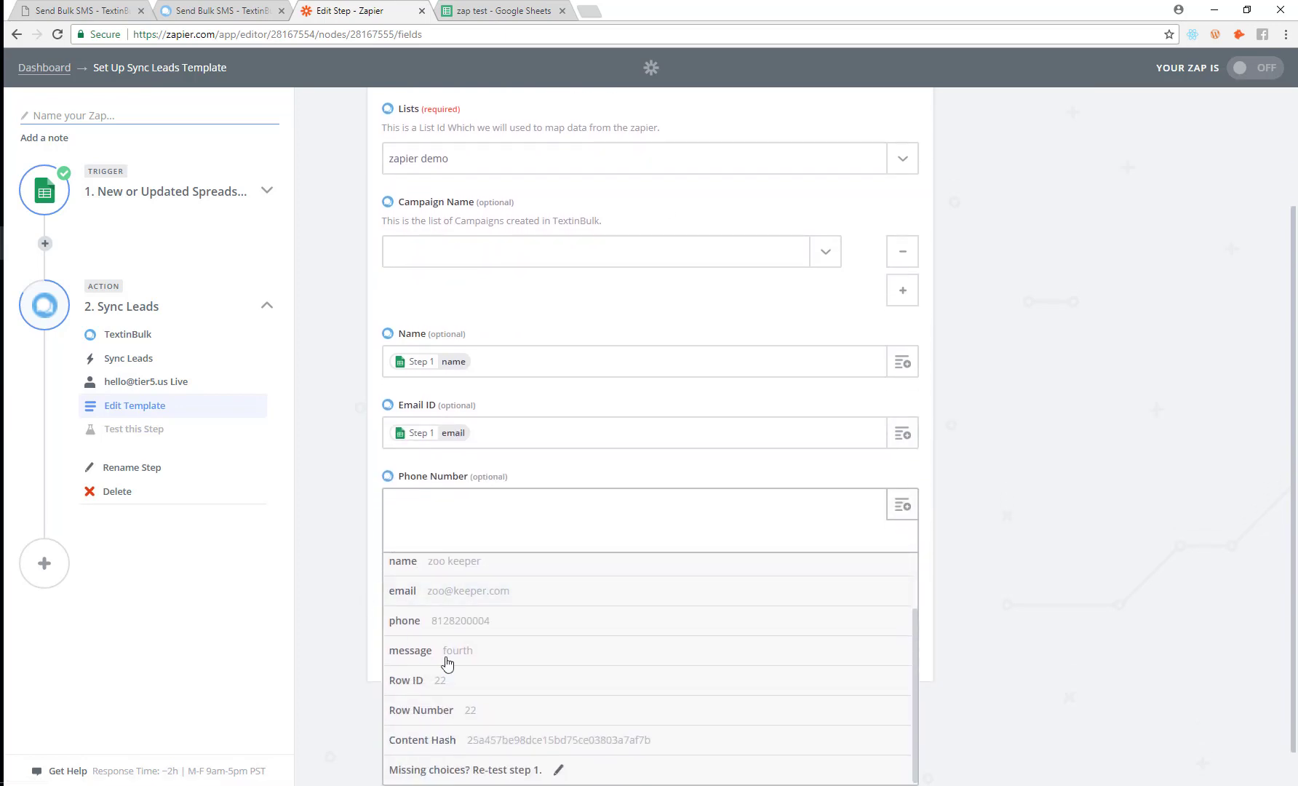
pyautogui.click(454, 626)
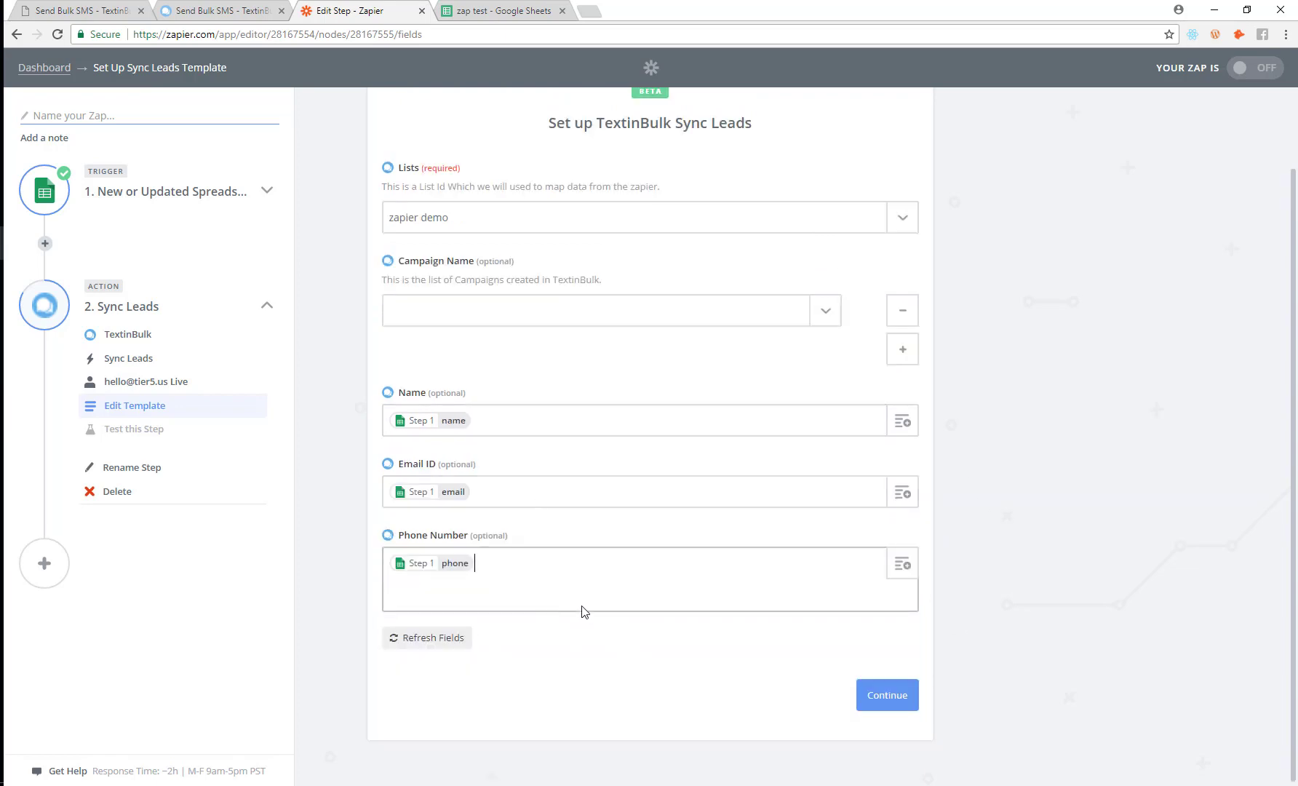
pyautogui.click(870, 698)
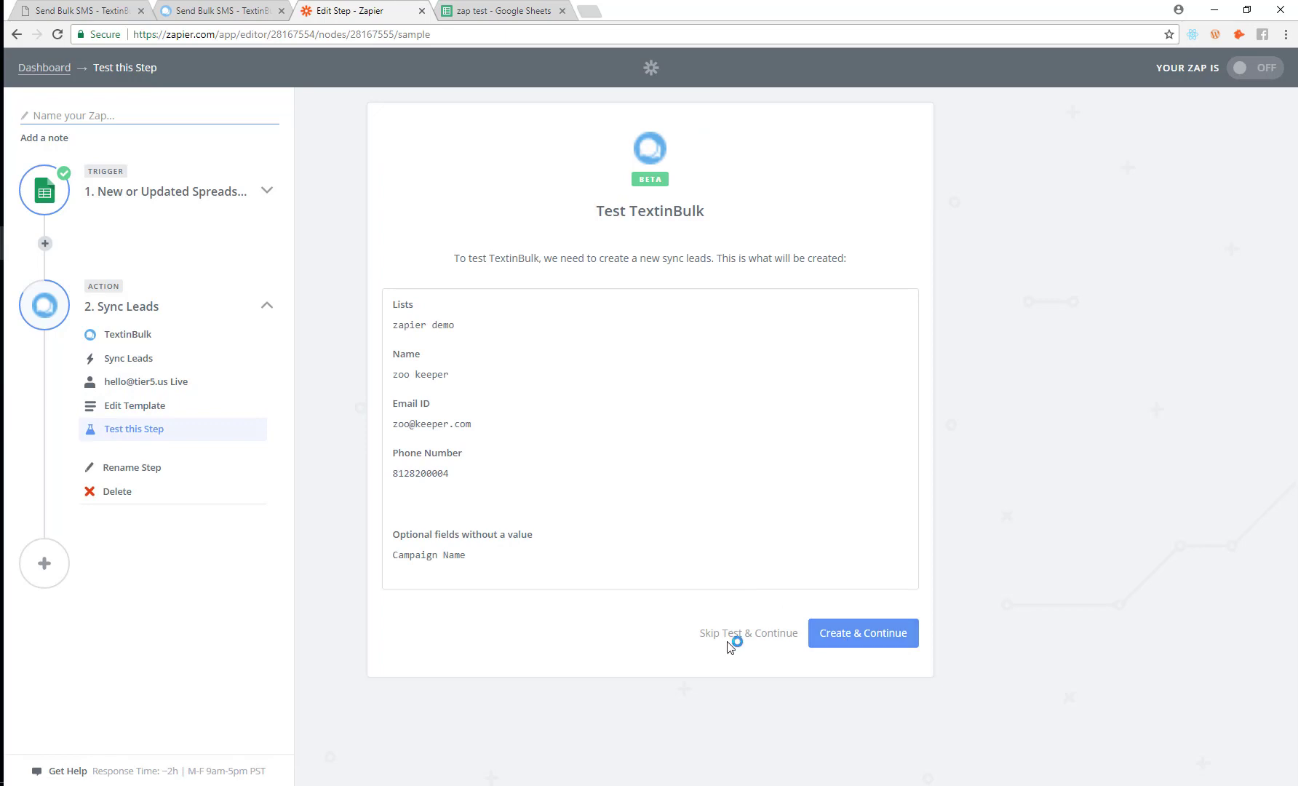
# Step: Create the test lead, then add a TextinBulk Send SMS action step
pyautogui.click(859, 651)
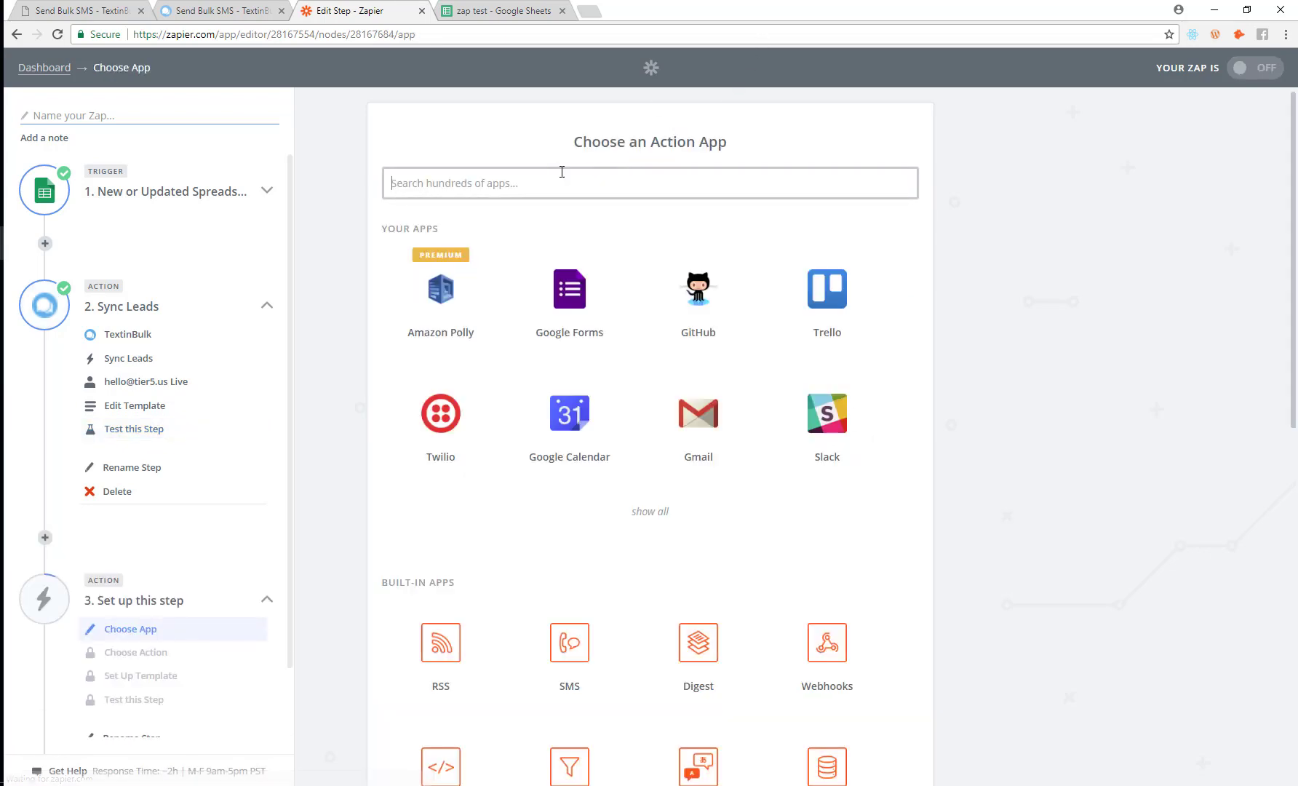
pyautogui.write('text')
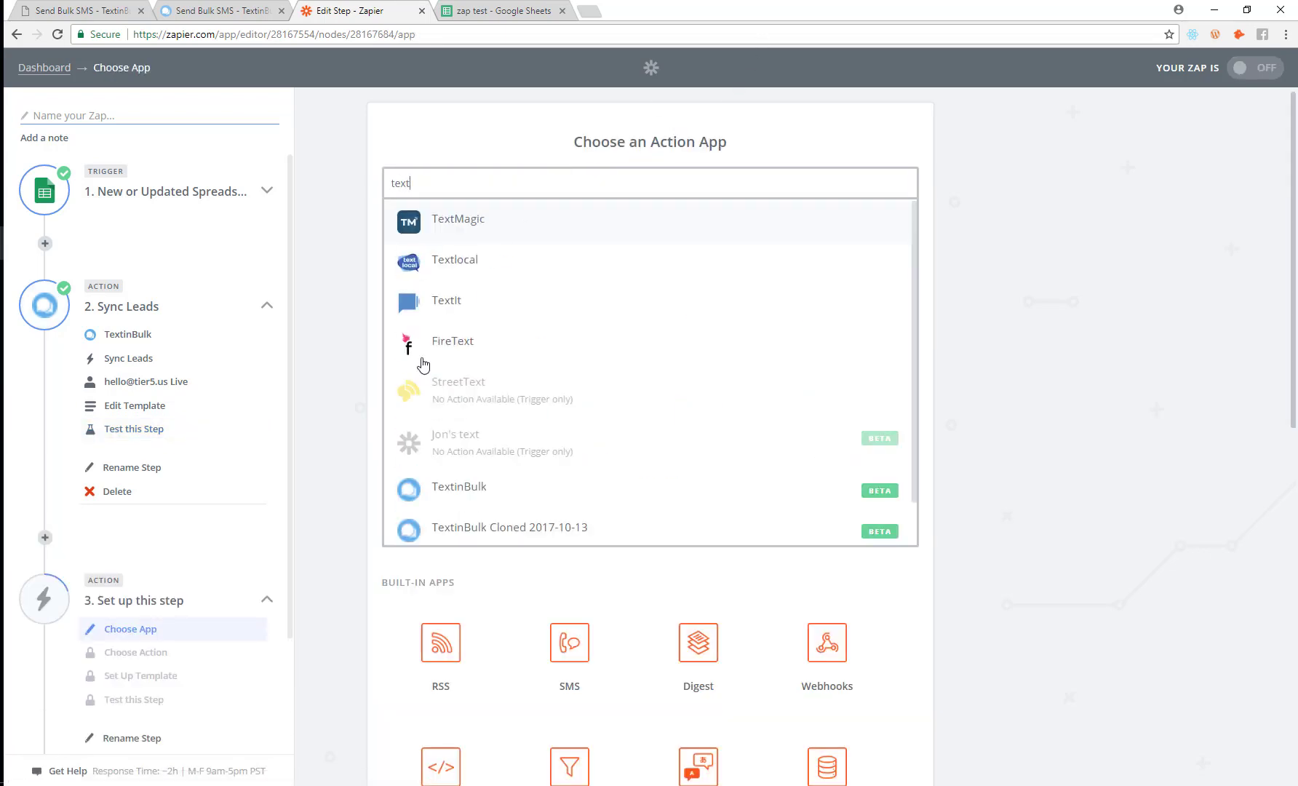
pyautogui.click(440, 506)
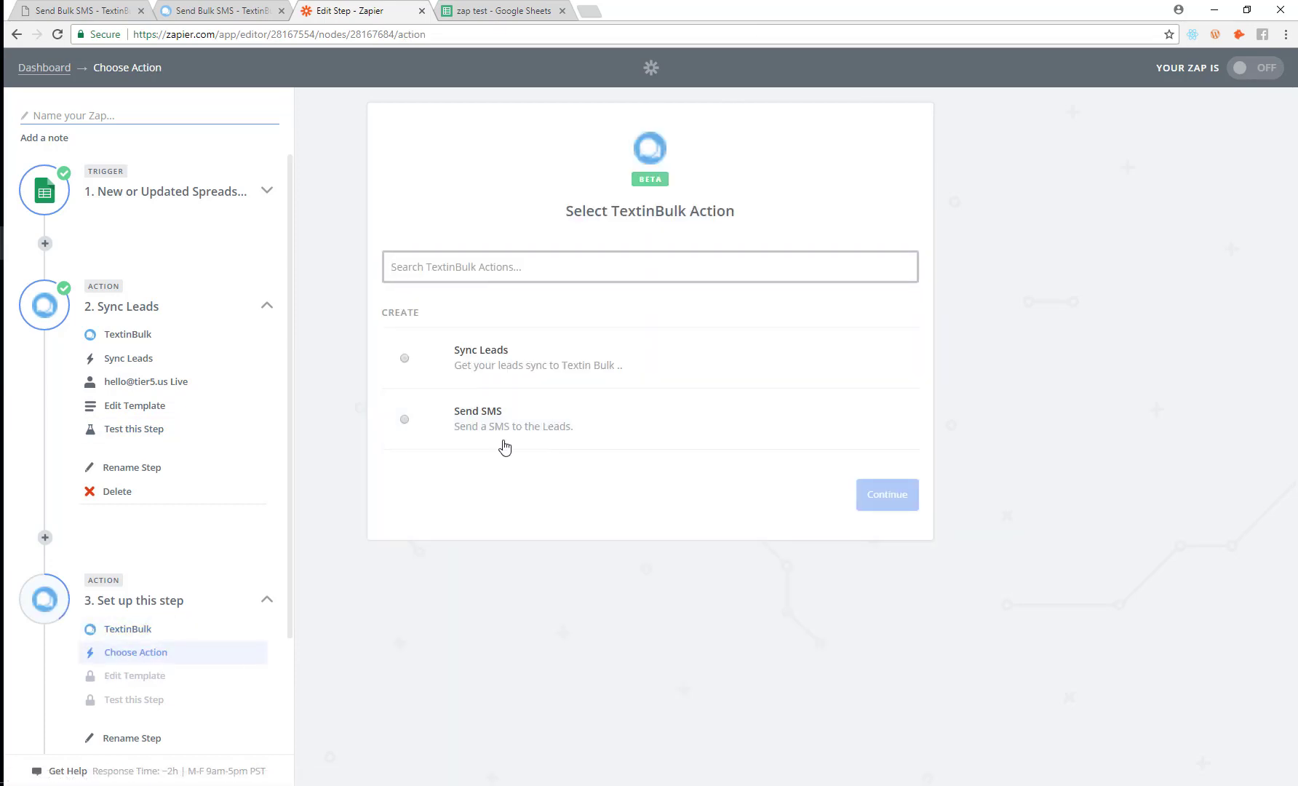
pyautogui.click(442, 426)
pyautogui.click(833, 495)
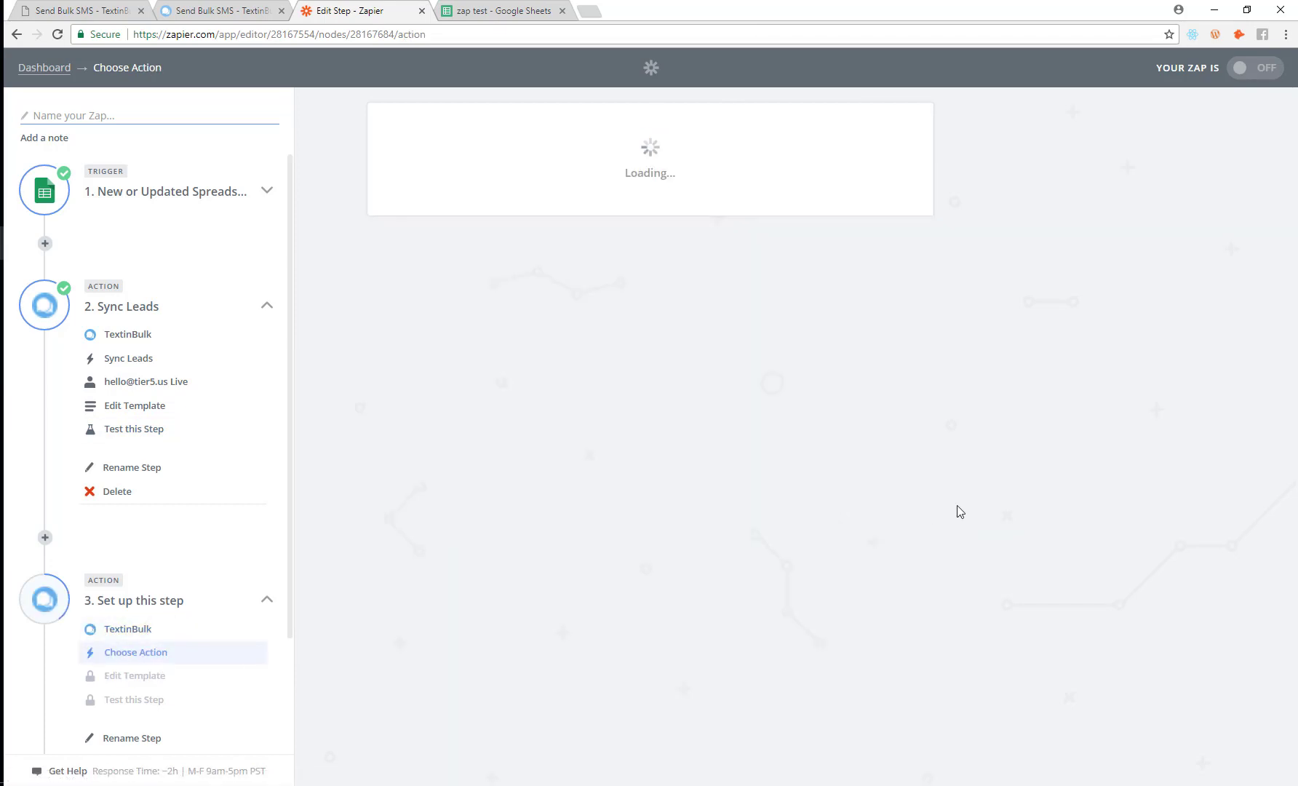
# Step: Connect the Send SMS step to the live TextinBulk account
pyautogui.scroll(-3, 463, 413)
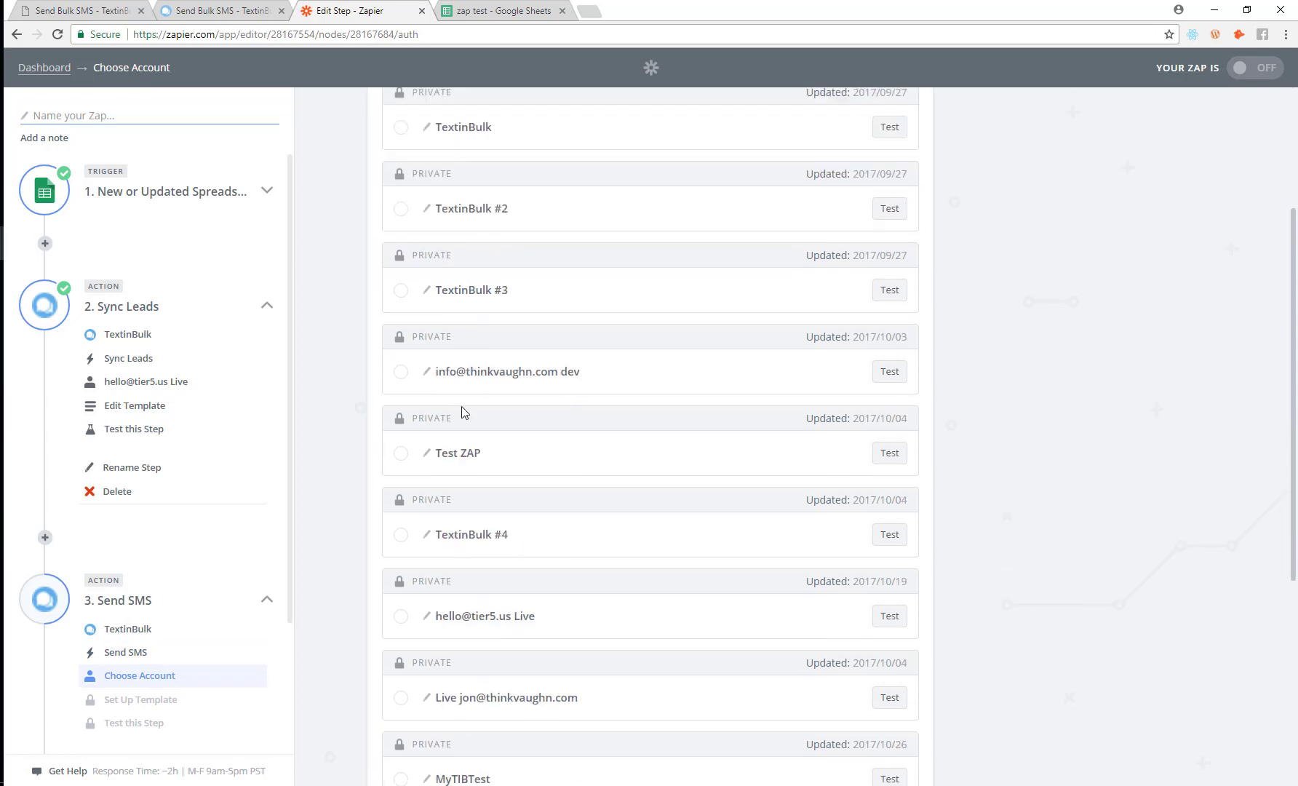
pyautogui.scroll(-1, 418, 495)
pyautogui.click(401, 543)
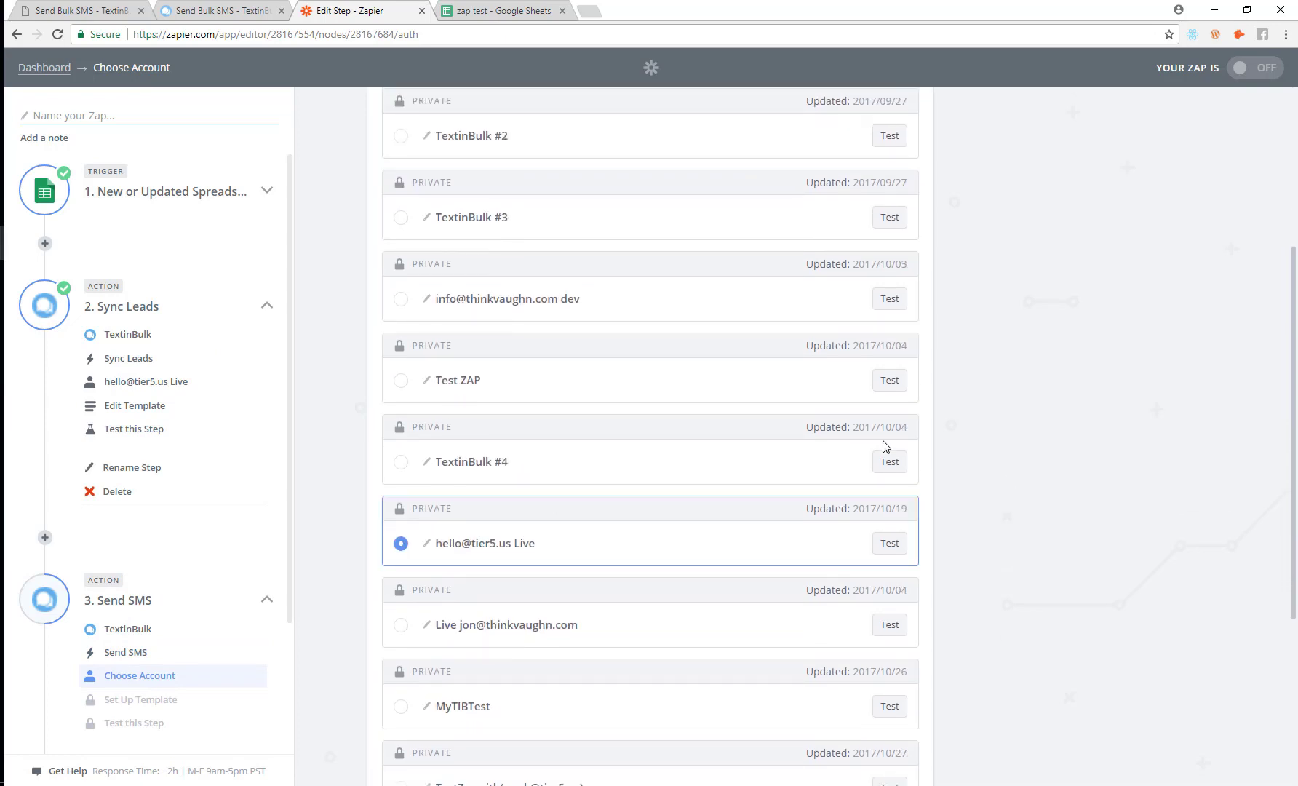
pyautogui.scroll(-4, 866, 568)
pyautogui.click(846, 687)
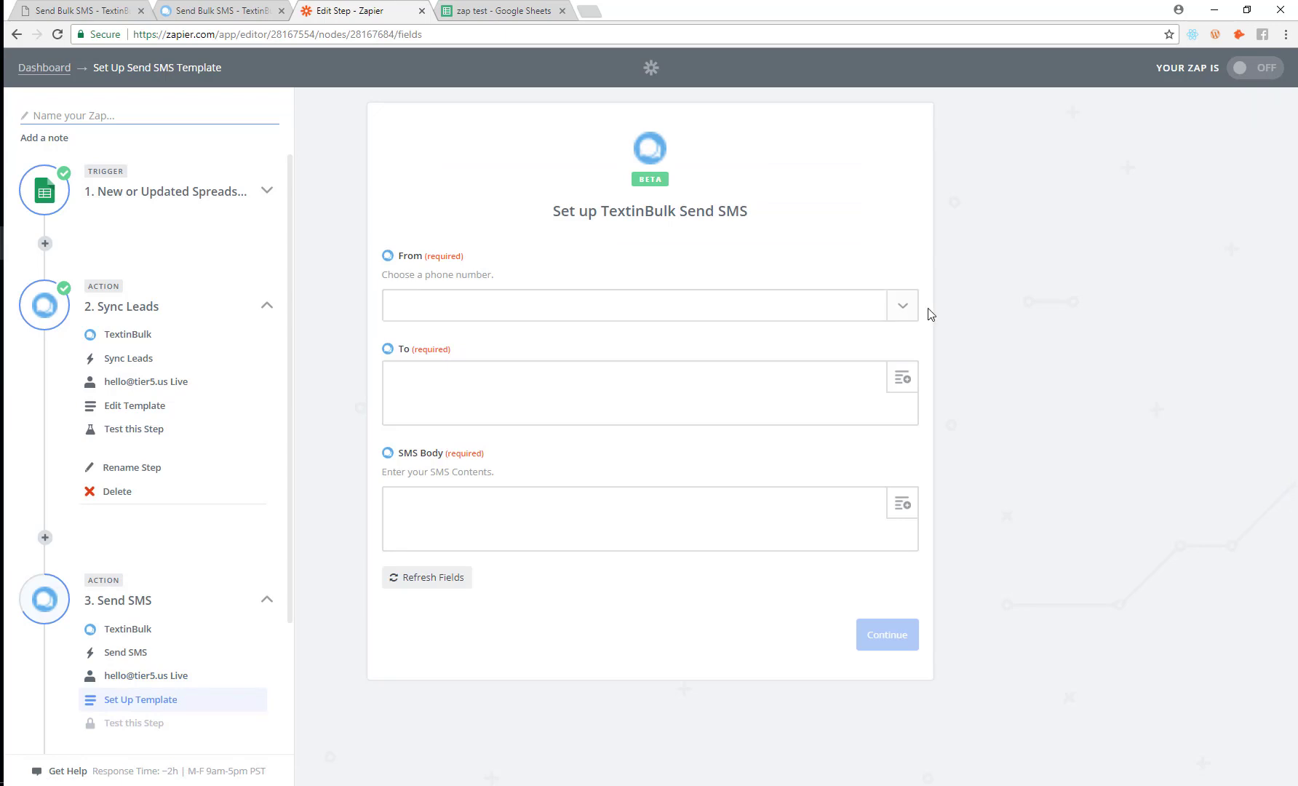
# Step: Set the Send SMS From field to the first available sender number
pyautogui.click(907, 312)
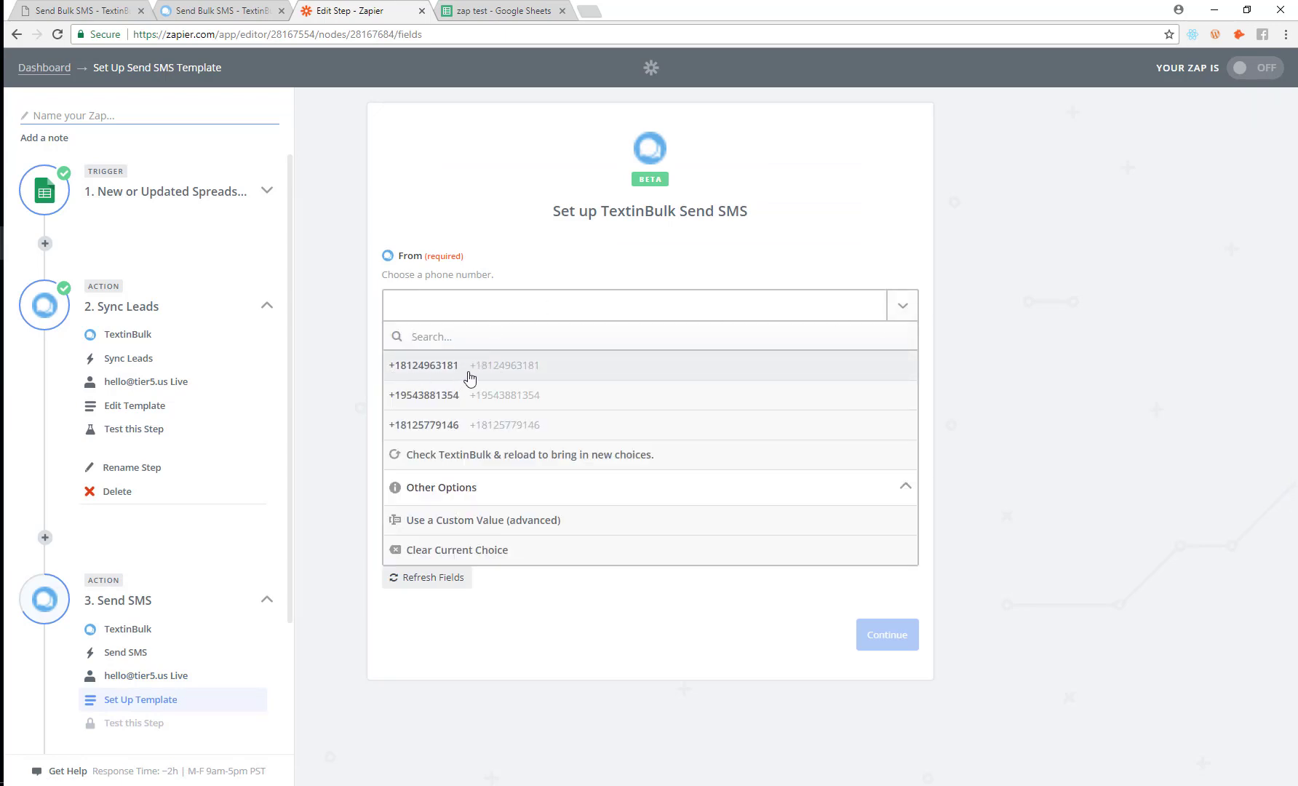
pyautogui.click(107, 9)
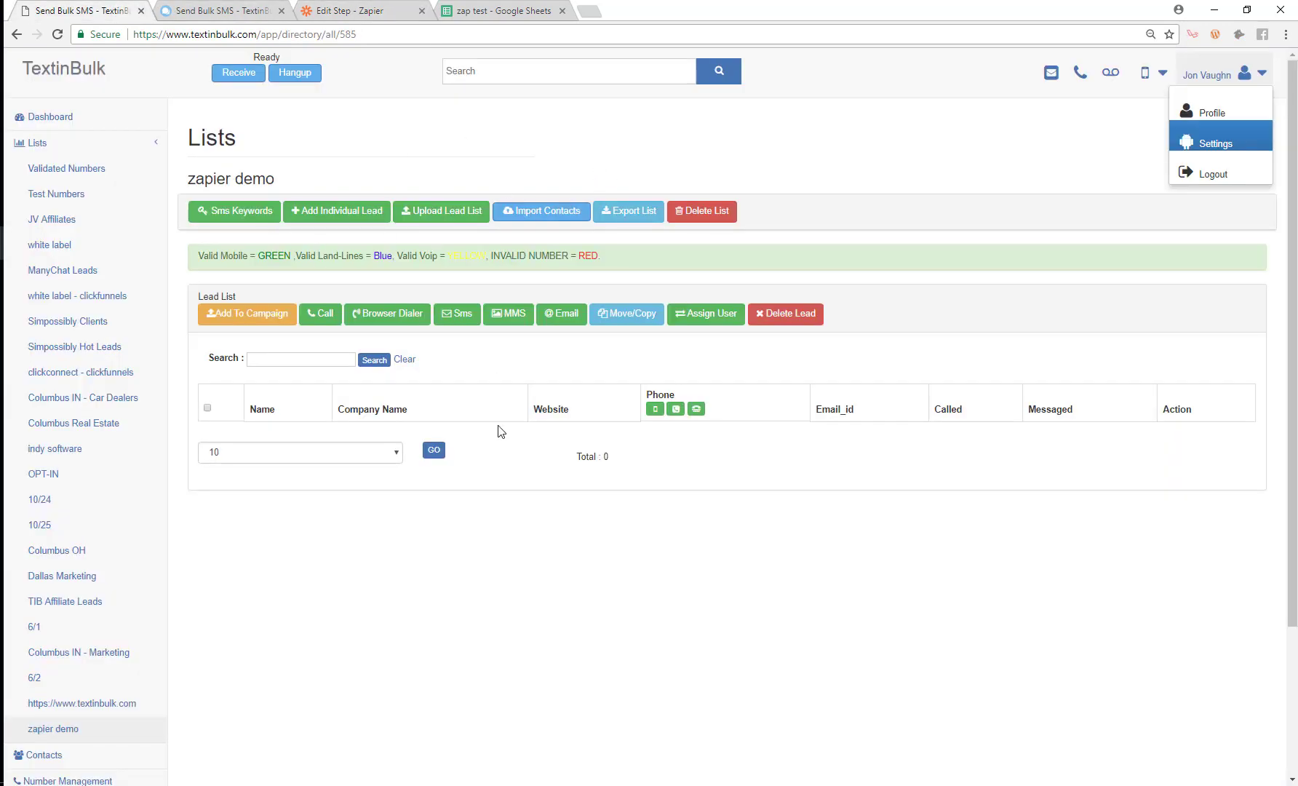
pyautogui.click(371, 10)
pyautogui.click(431, 365)
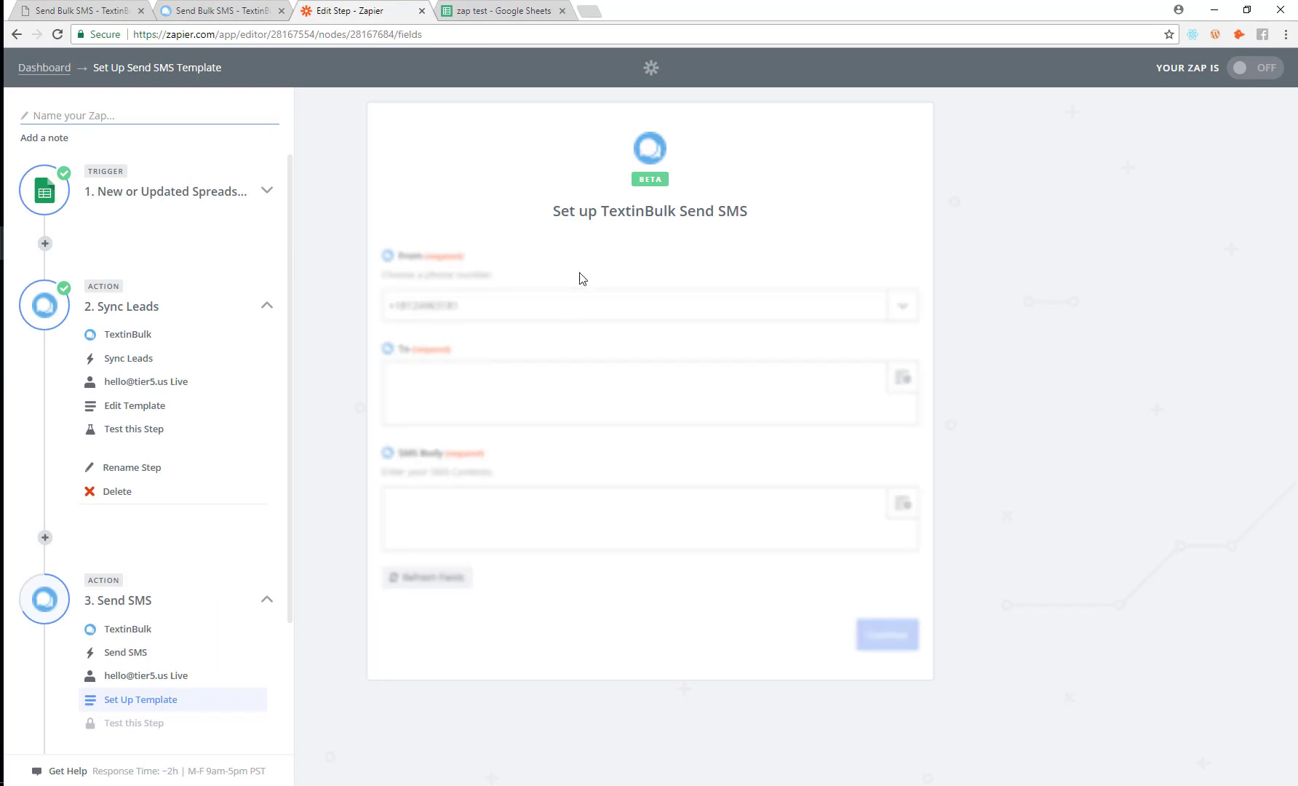
# Step: Map Step 1 phone into To and Step 1 message into SMS Body, then save
pyautogui.click(903, 378)
pyautogui.click(480, 475)
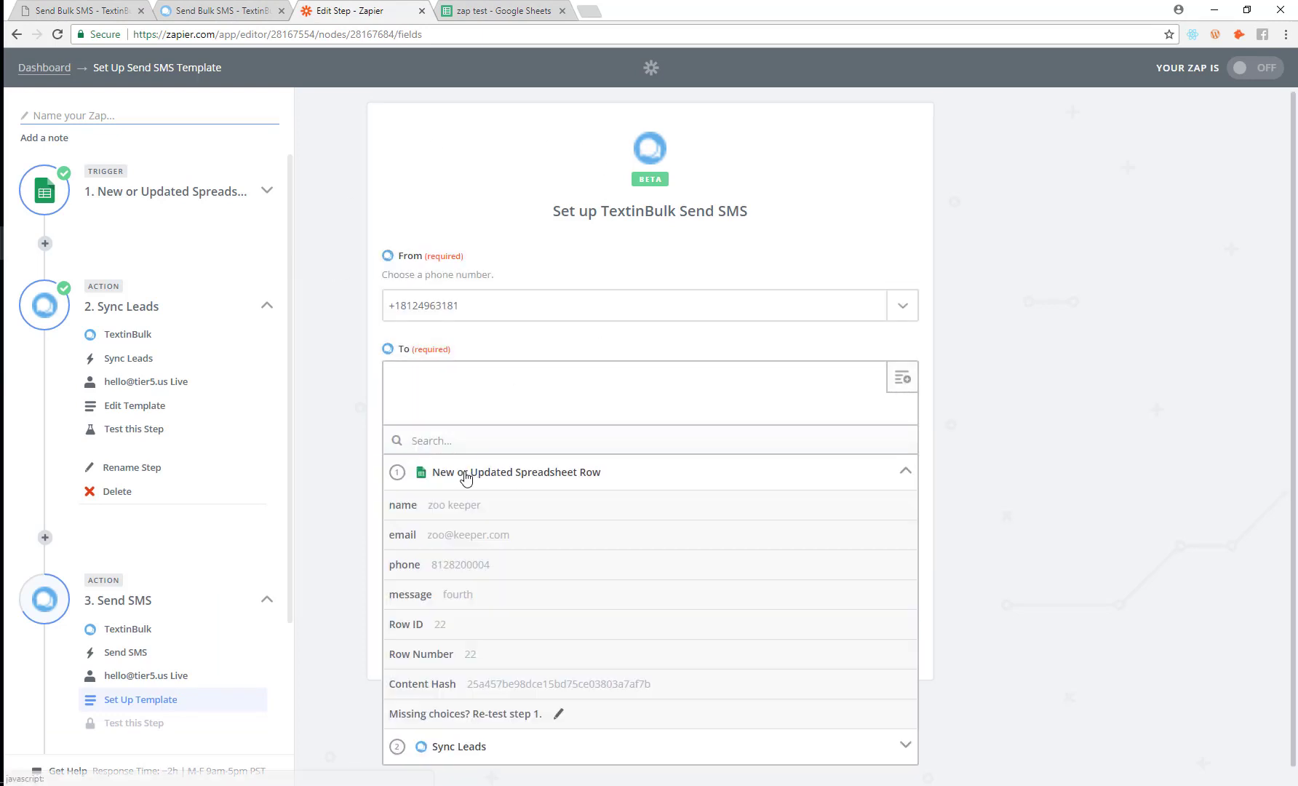
pyautogui.click(457, 567)
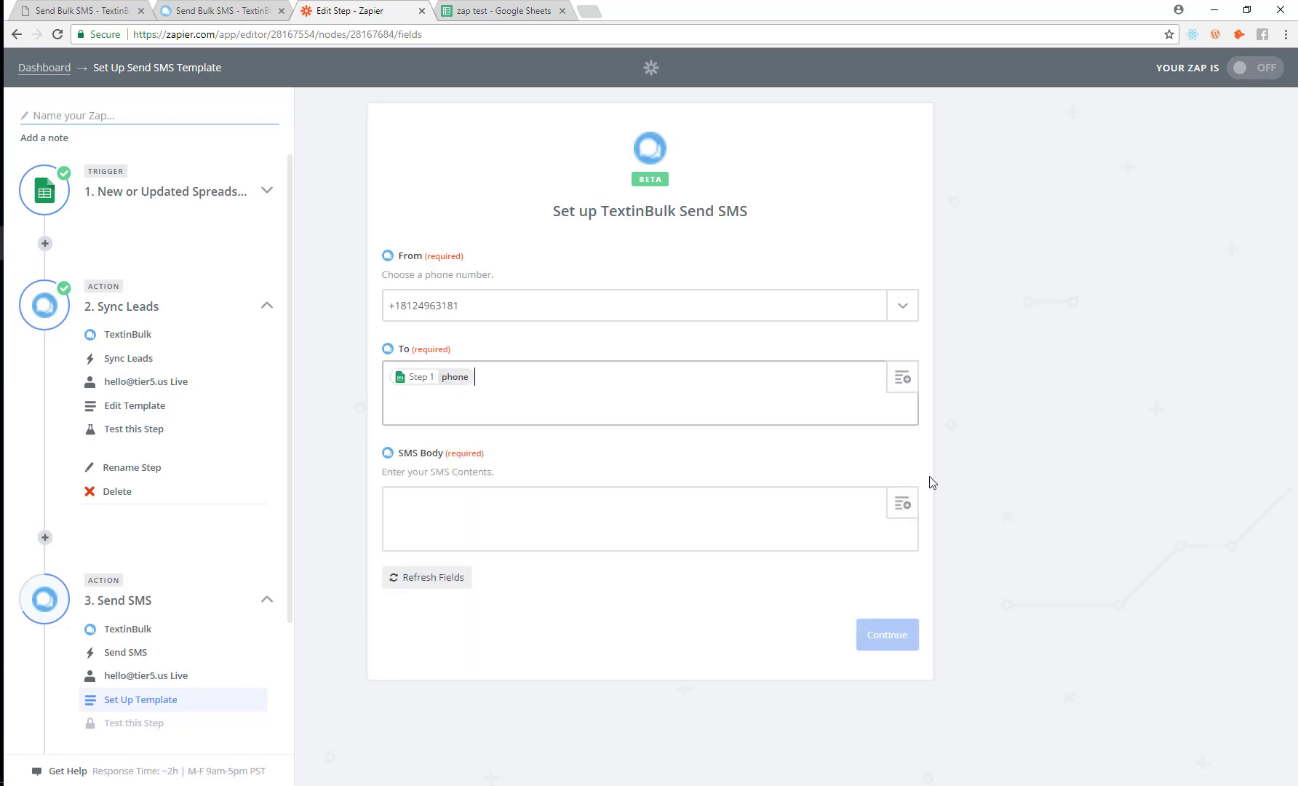
pyautogui.click(896, 523)
pyautogui.click(495, 598)
pyautogui.click(458, 699)
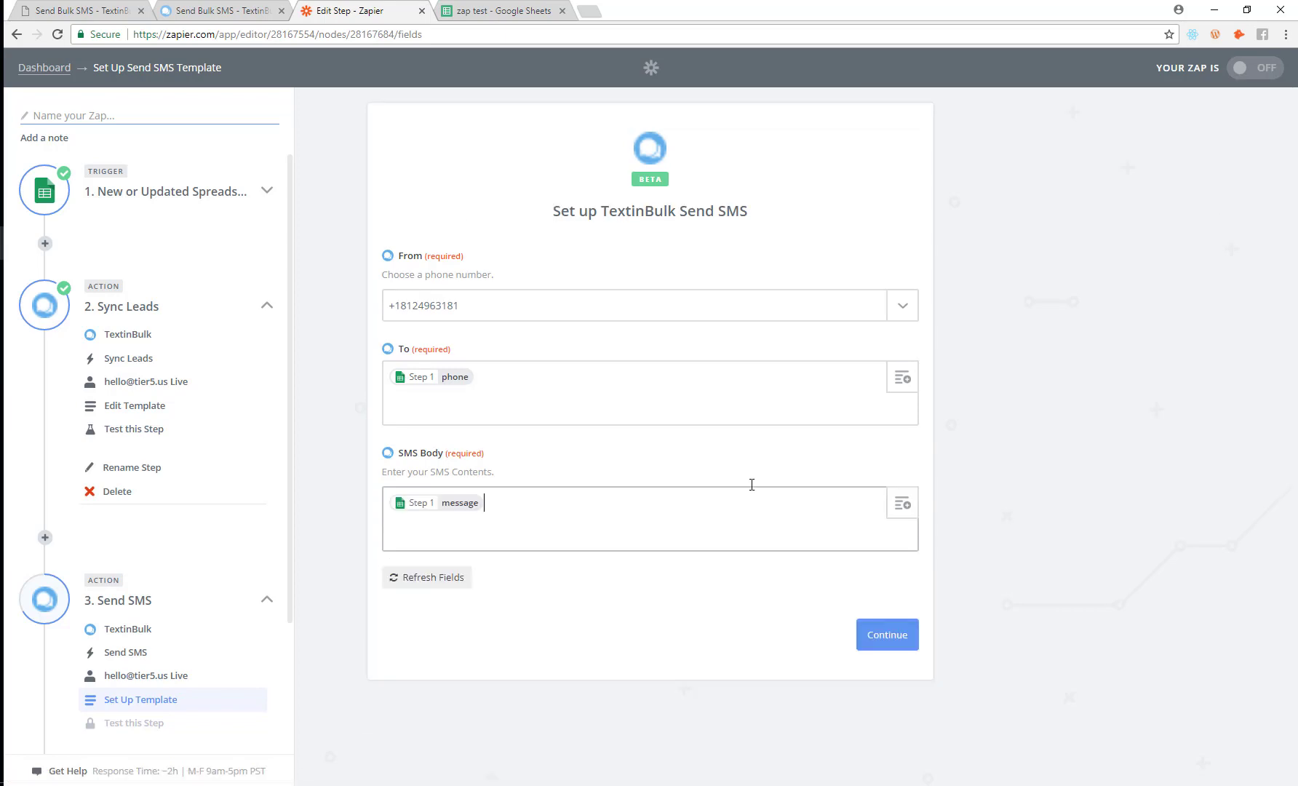
pyautogui.click(520, 7)
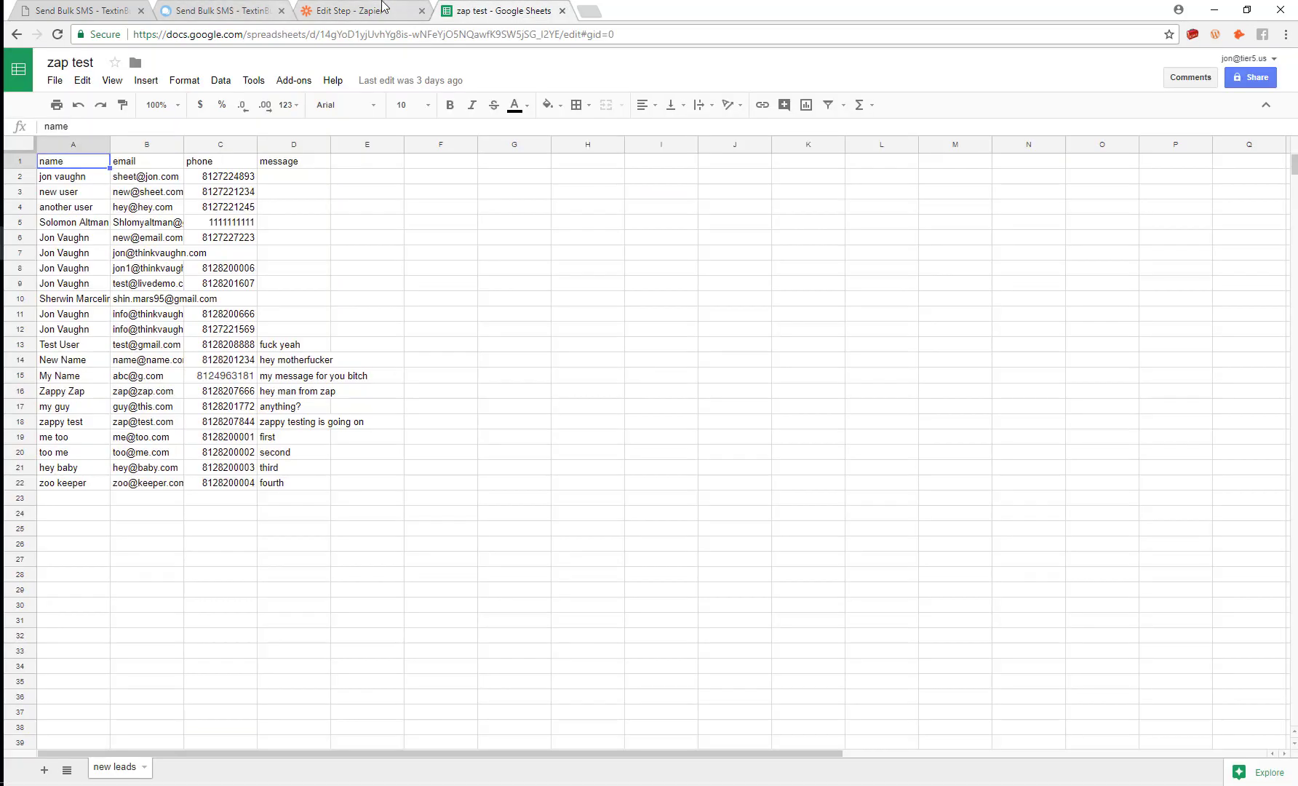
pyautogui.click(384, 7)
pyautogui.click(901, 643)
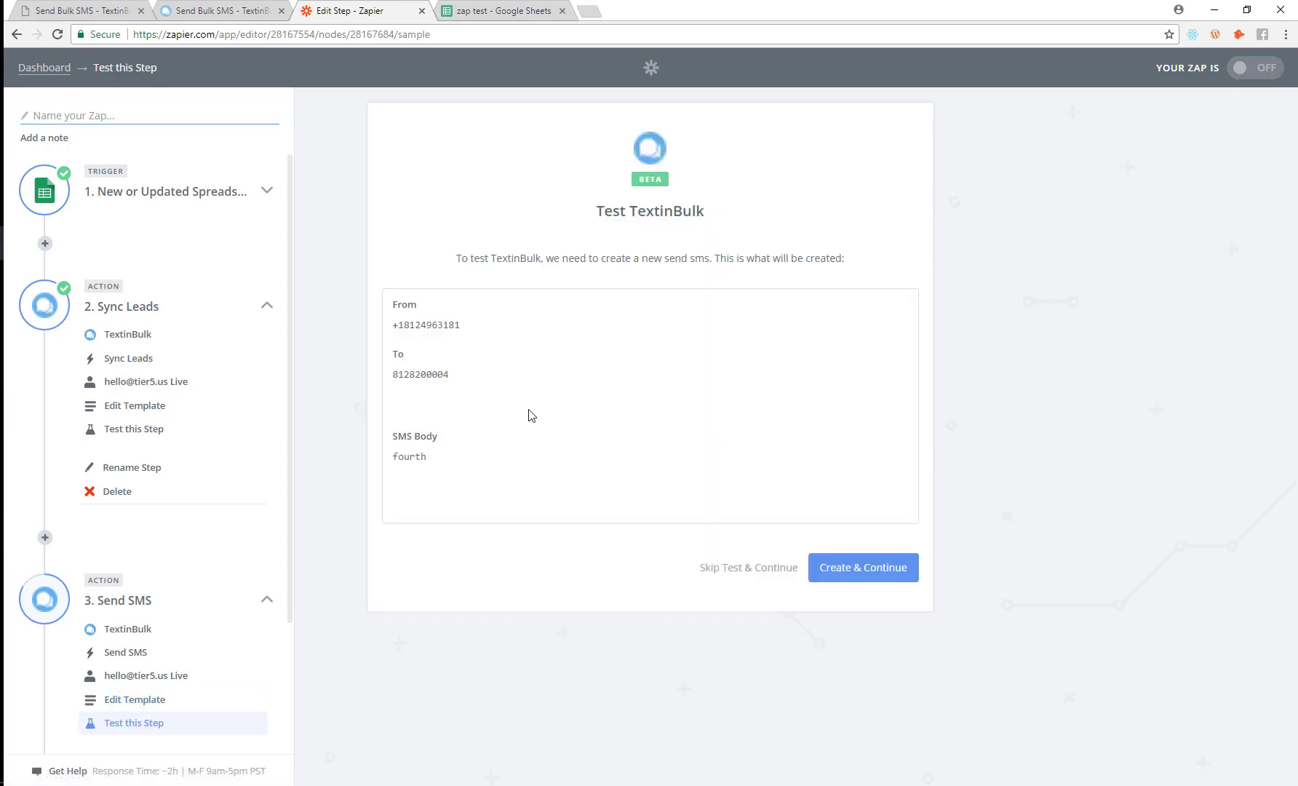
# Step: Send the test SMS, name the zap 'Zap Demo For Video', turn it ON, and view it on the dashboard
pyautogui.click(869, 573)
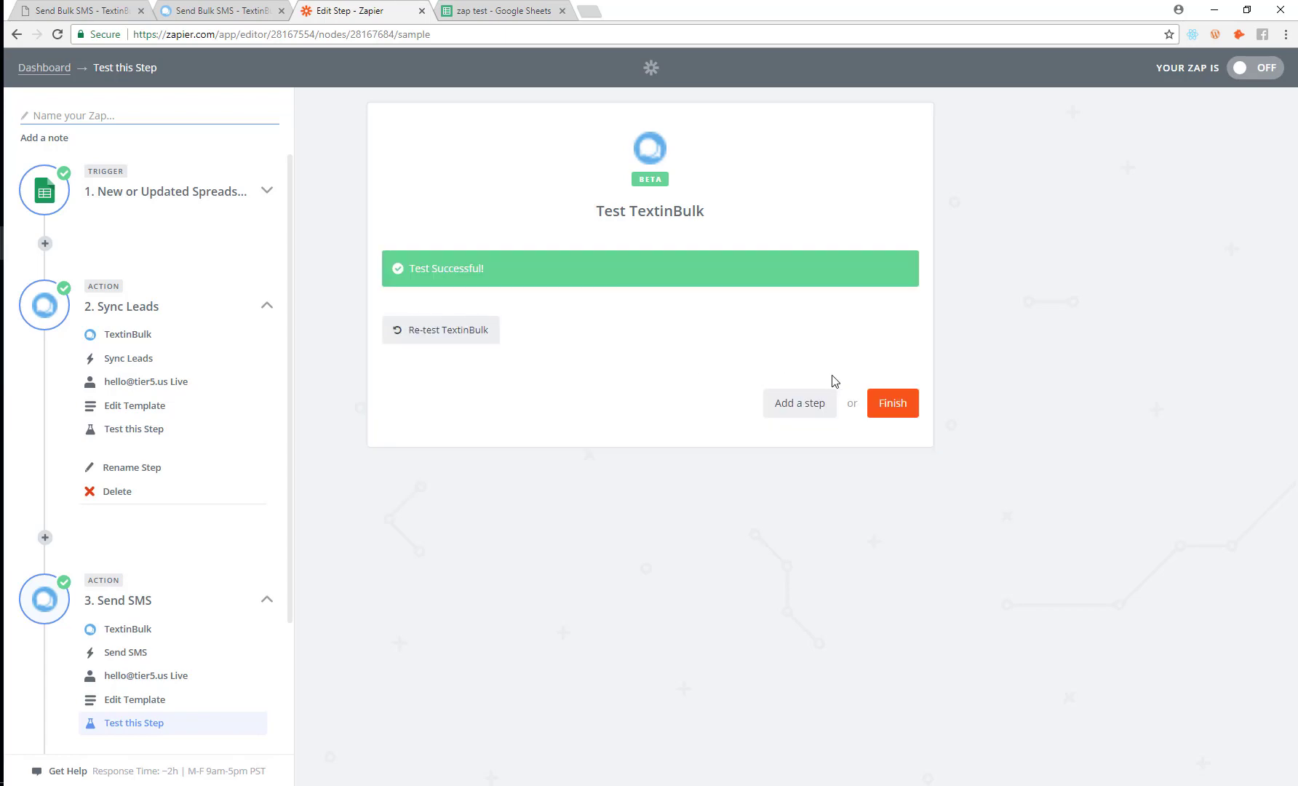
pyautogui.click(899, 408)
pyautogui.click(592, 259)
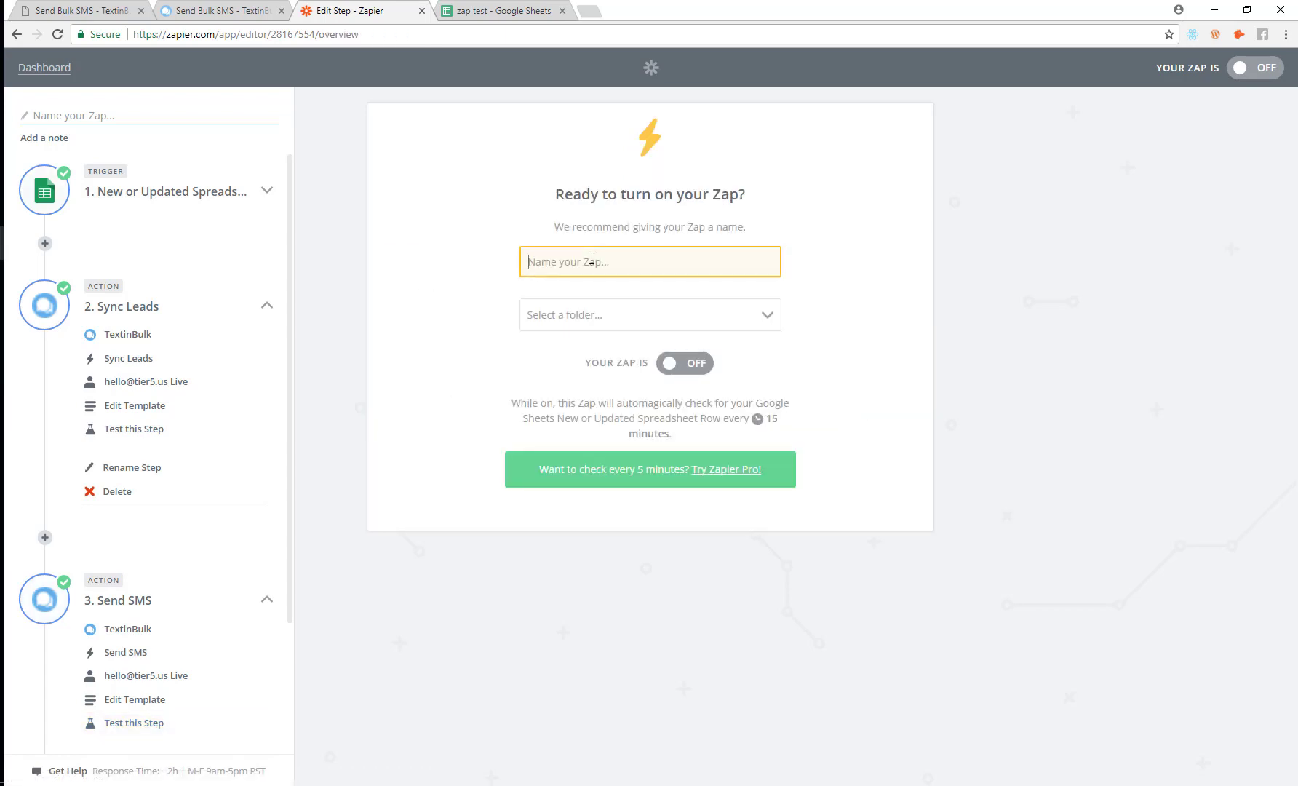
pyautogui.write('Zap Demo For Video')
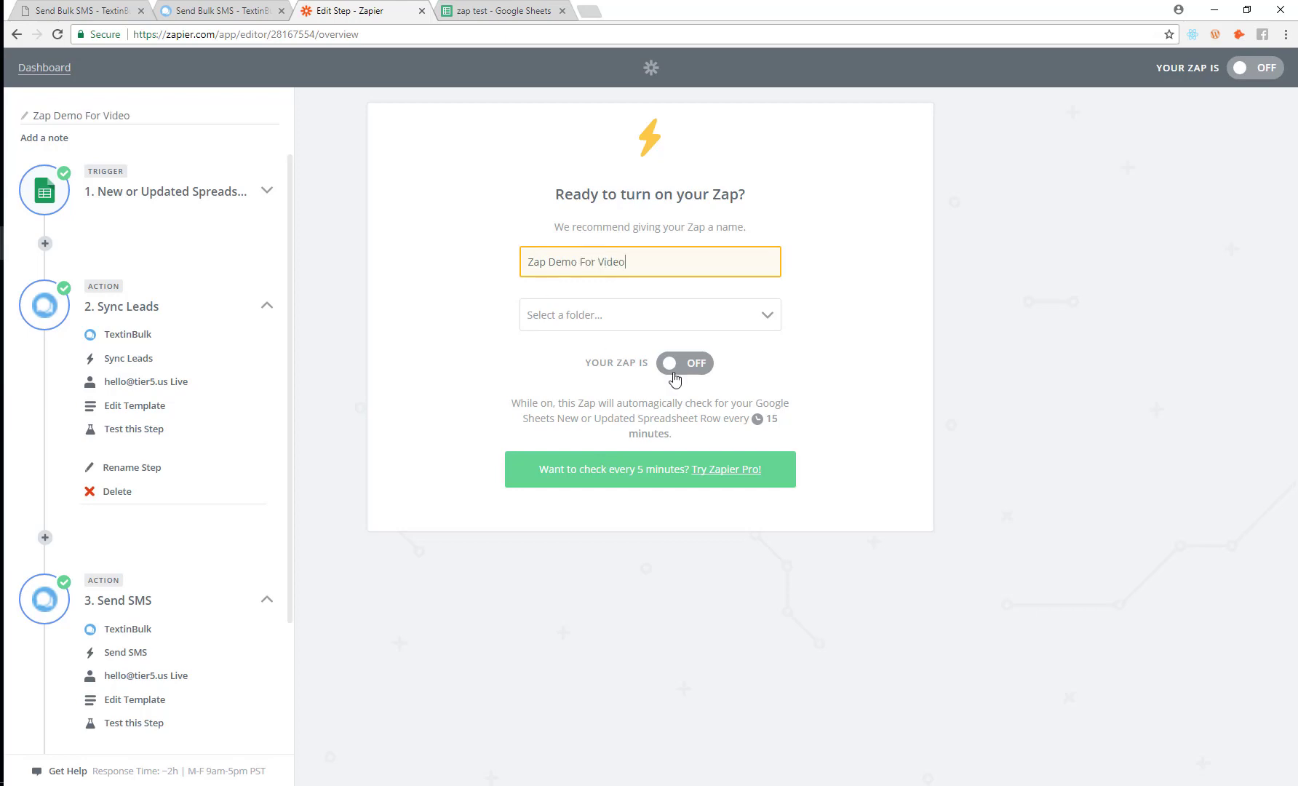
pyautogui.click(674, 367)
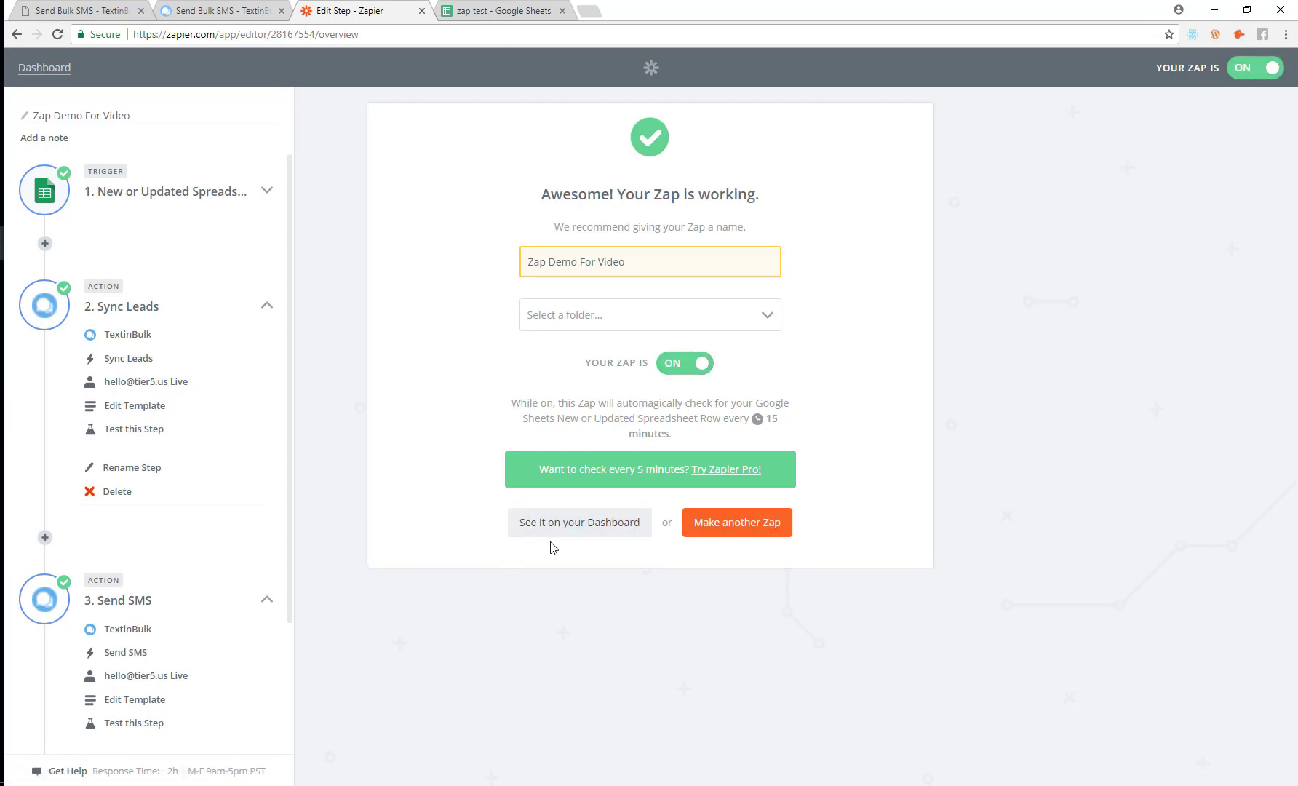
pyautogui.click(569, 530)
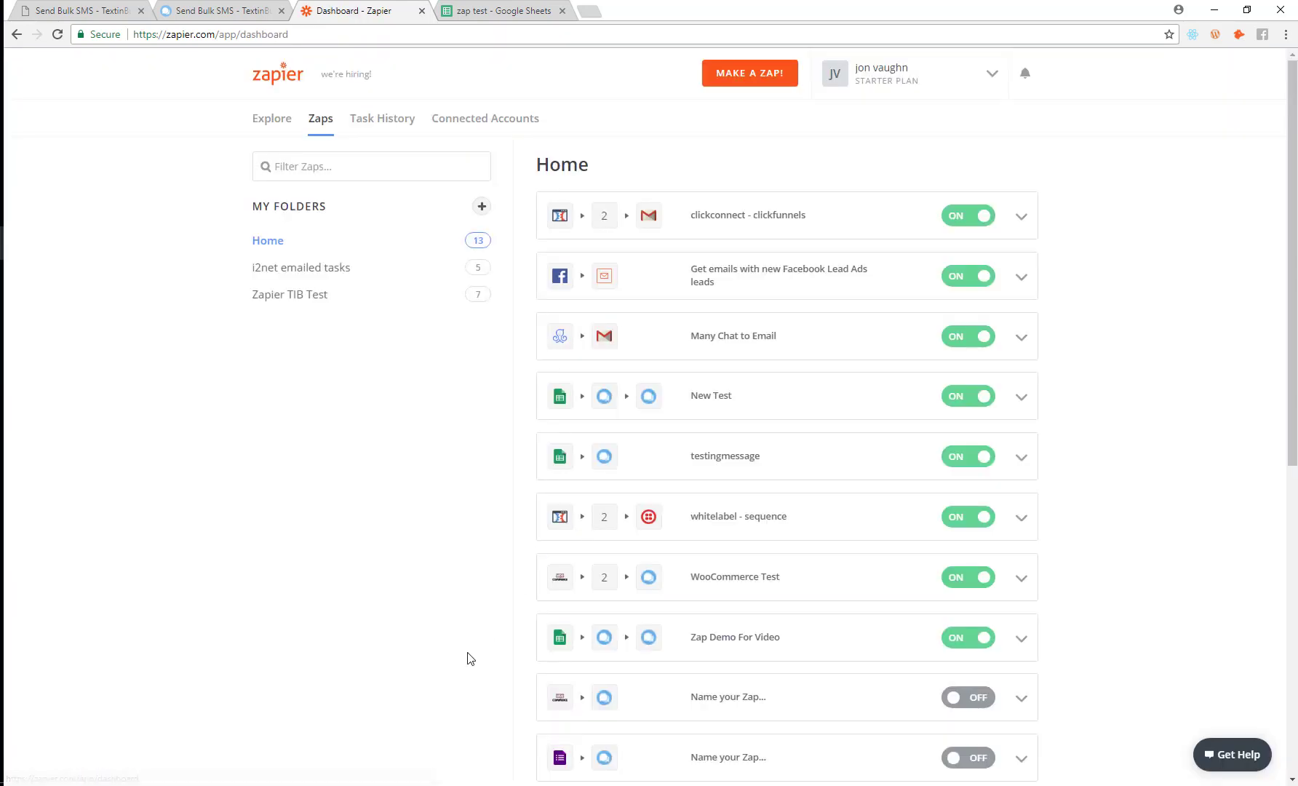
# Step: Delete the New Test zap from the Home list
pyautogui.scroll(-1, 521, 419)
pyautogui.scroll(-4, 520, 419)
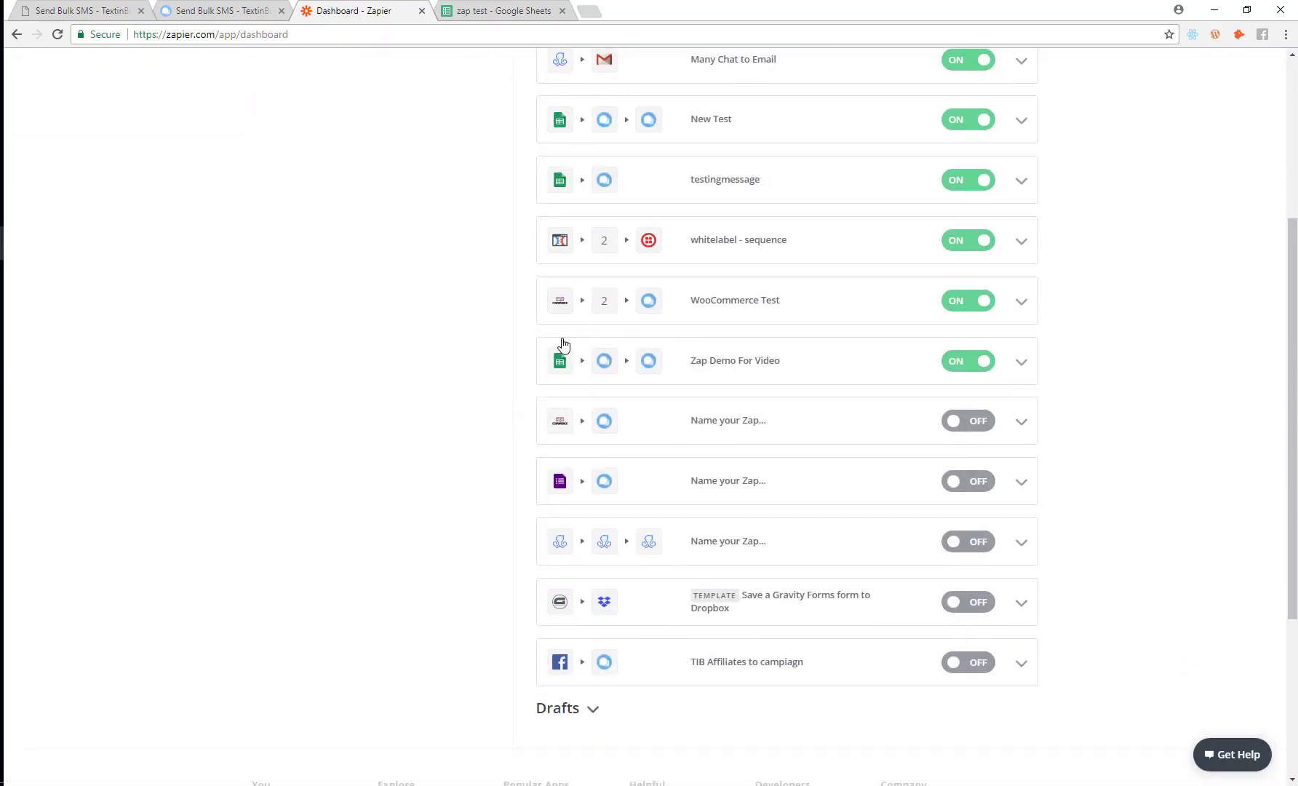
pyautogui.click(1020, 122)
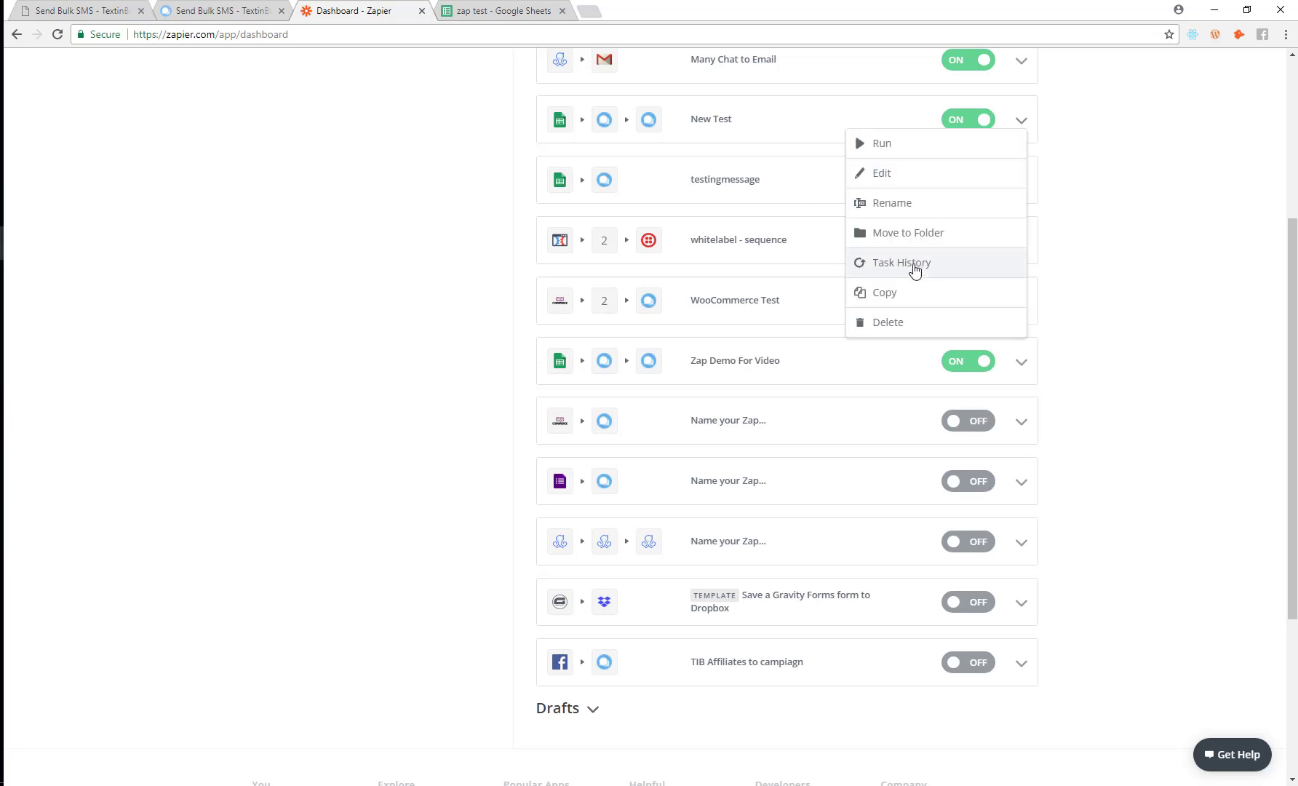
pyautogui.click(888, 322)
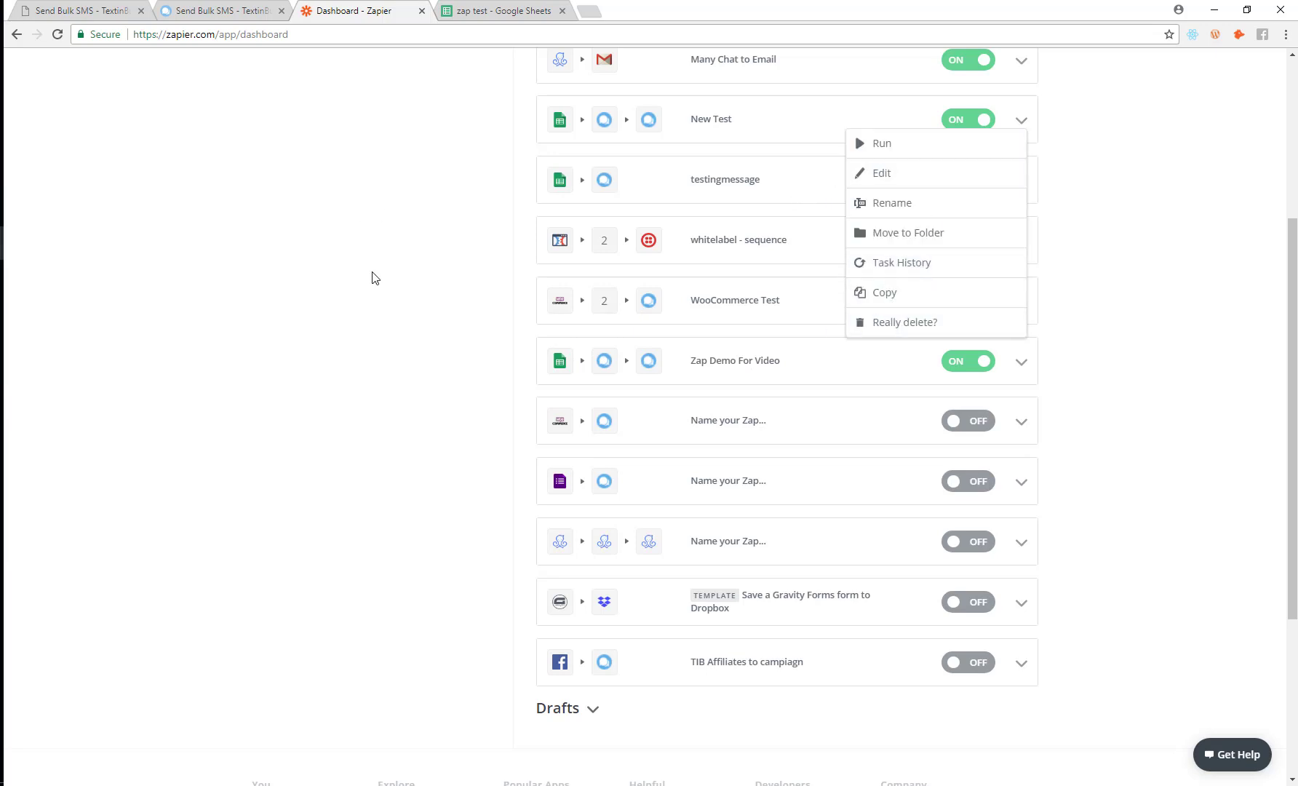
pyautogui.click(896, 321)
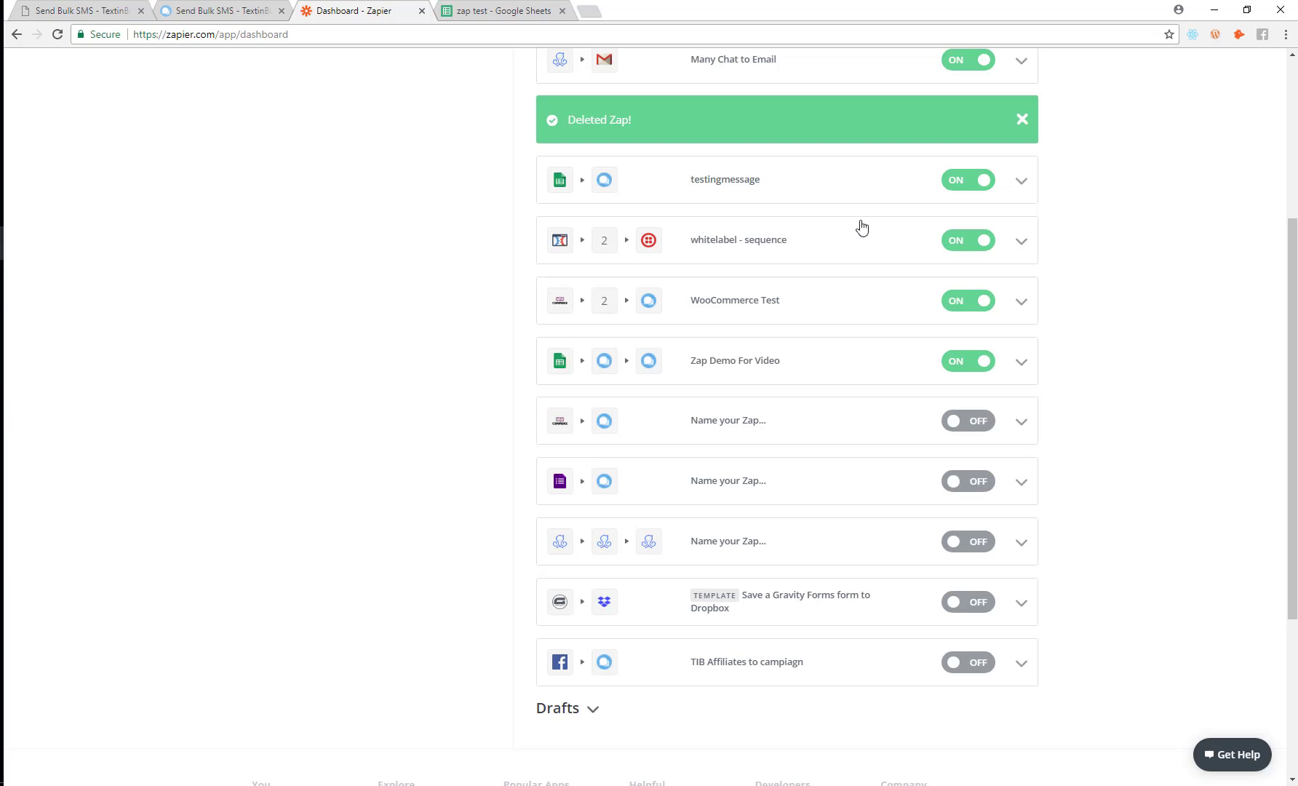
# Step: Delete the testingmessage zap and confirm the deletion
pyautogui.click(1025, 190)
pyautogui.click(888, 382)
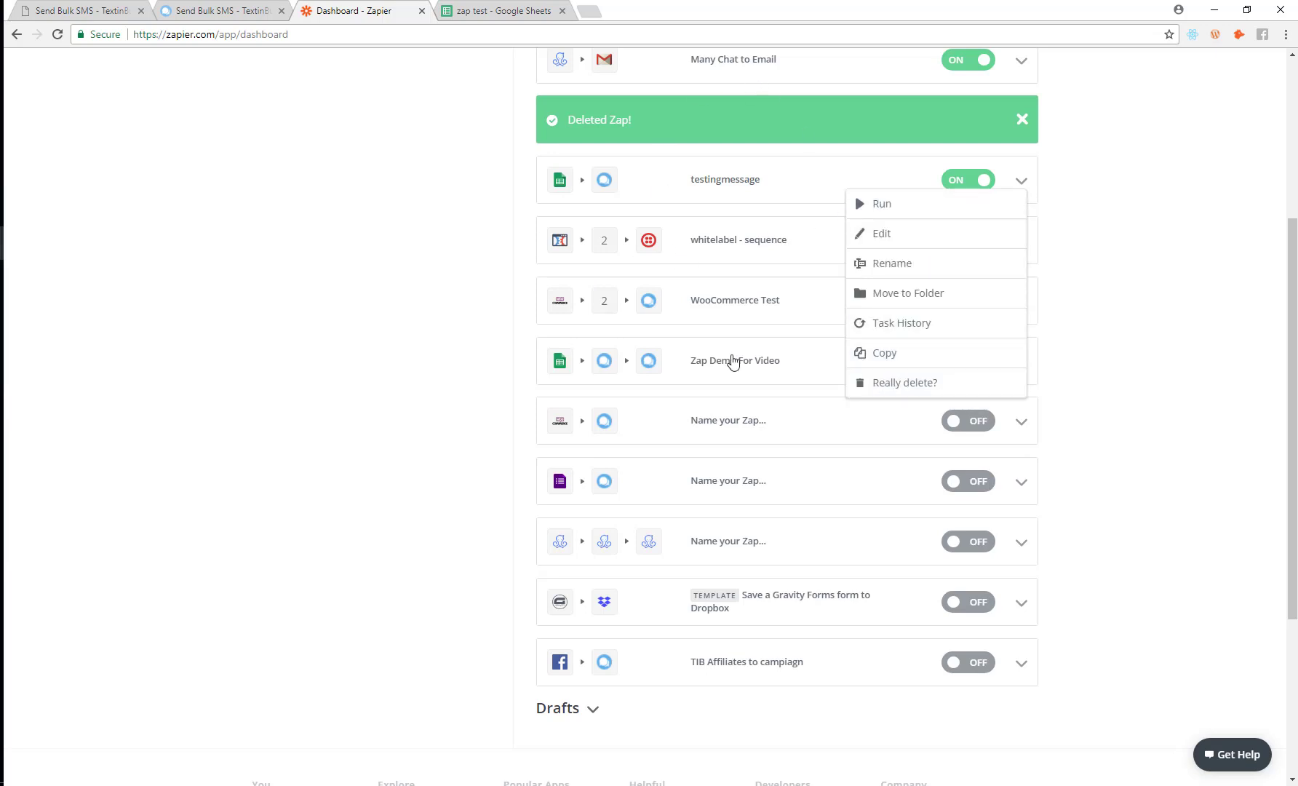
pyautogui.click(899, 385)
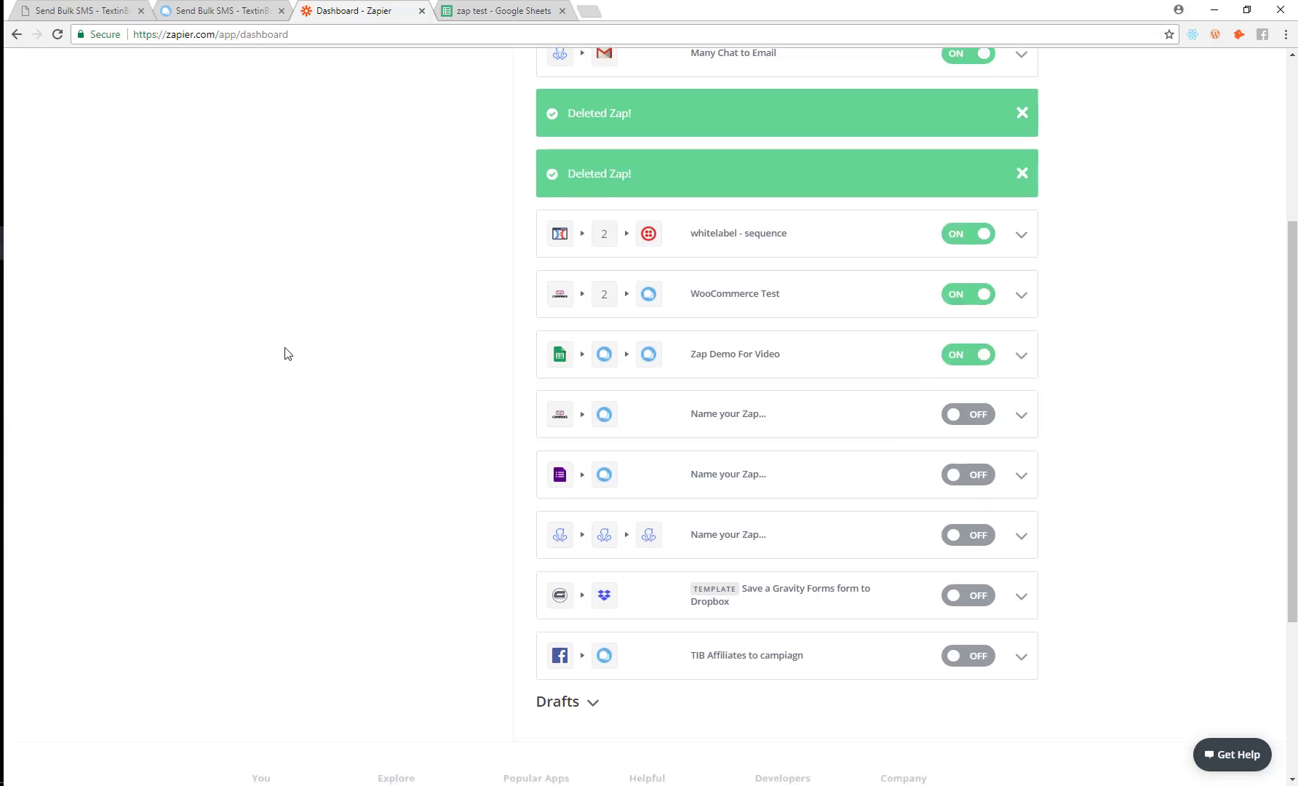
pyautogui.scroll(-2, 285, 354)
pyautogui.scroll(6, 285, 354)
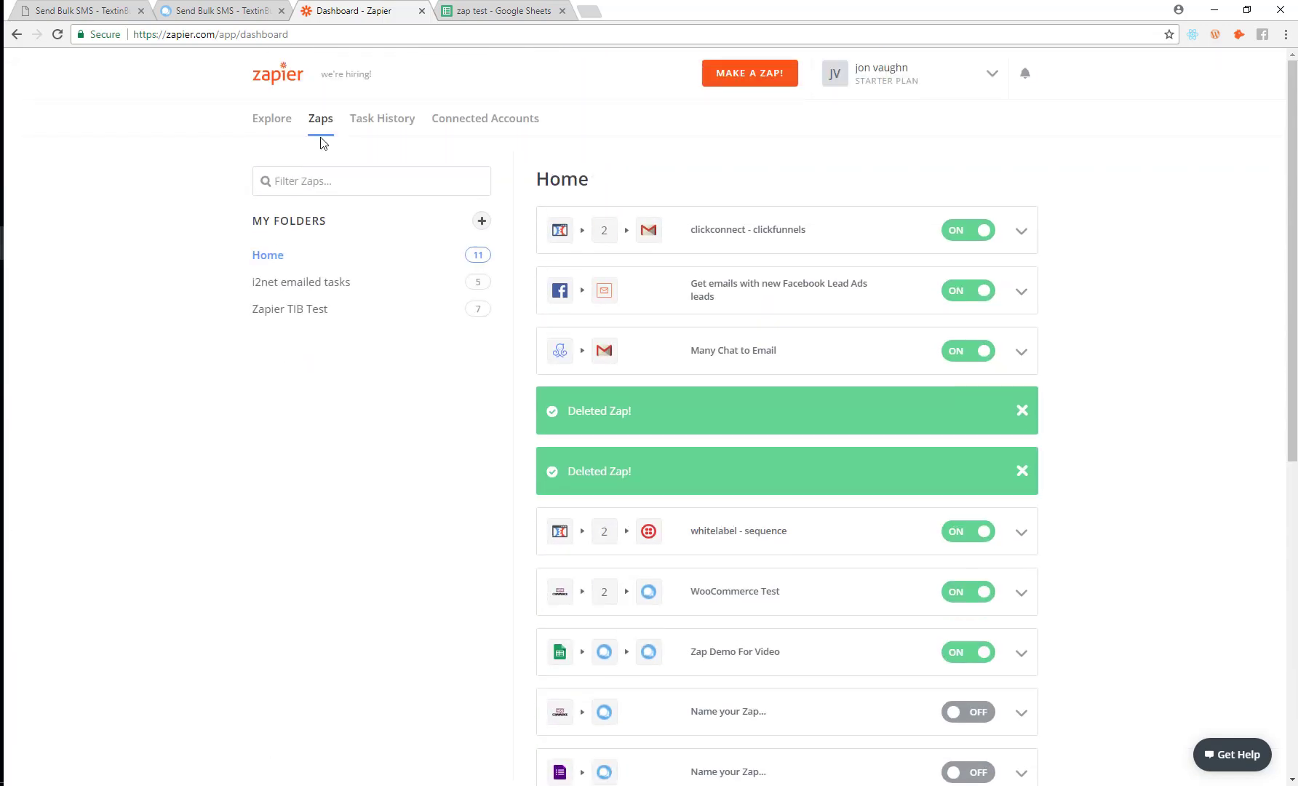
# Step: Look through the Zapier TIB Test folder's zaps, then return to Home
pyautogui.click(310, 310)
pyautogui.scroll(-1, 510, 608)
pyautogui.scroll(1, 507, 504)
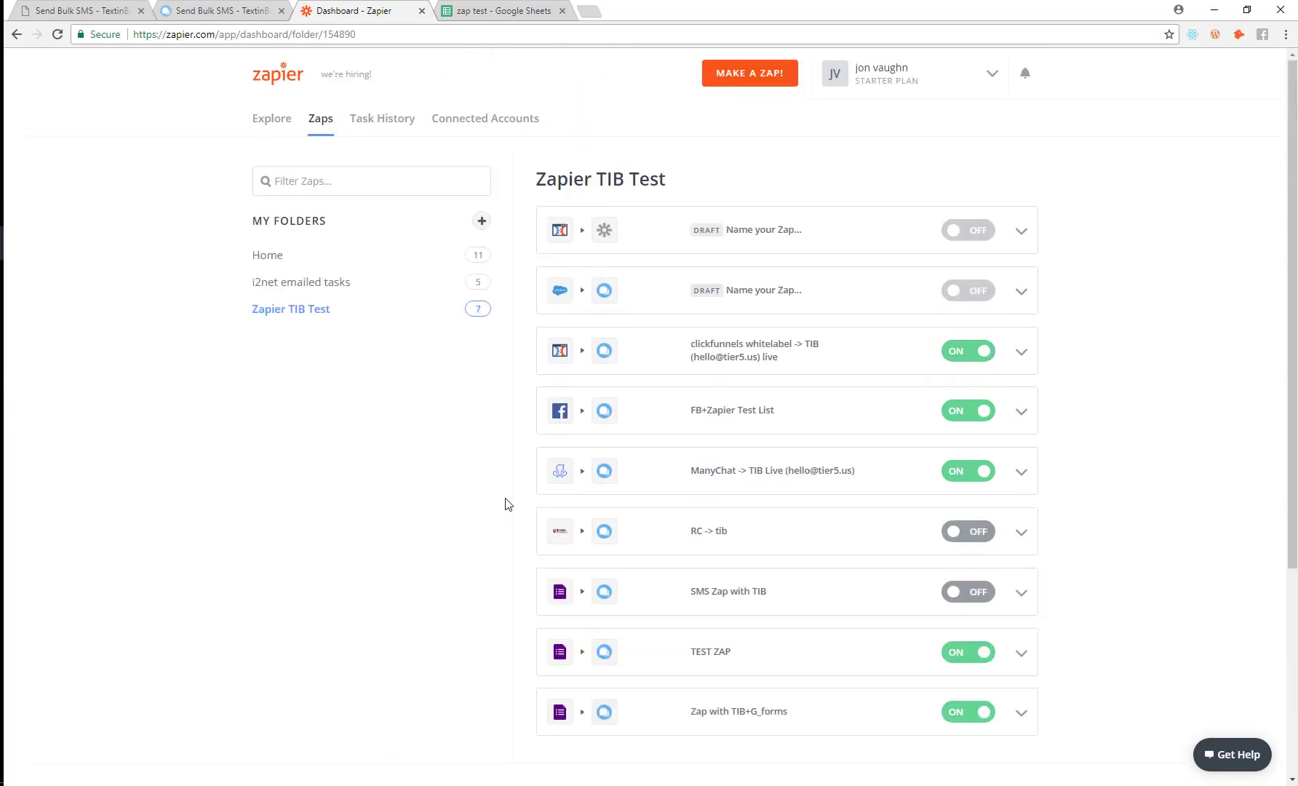
pyautogui.click(269, 254)
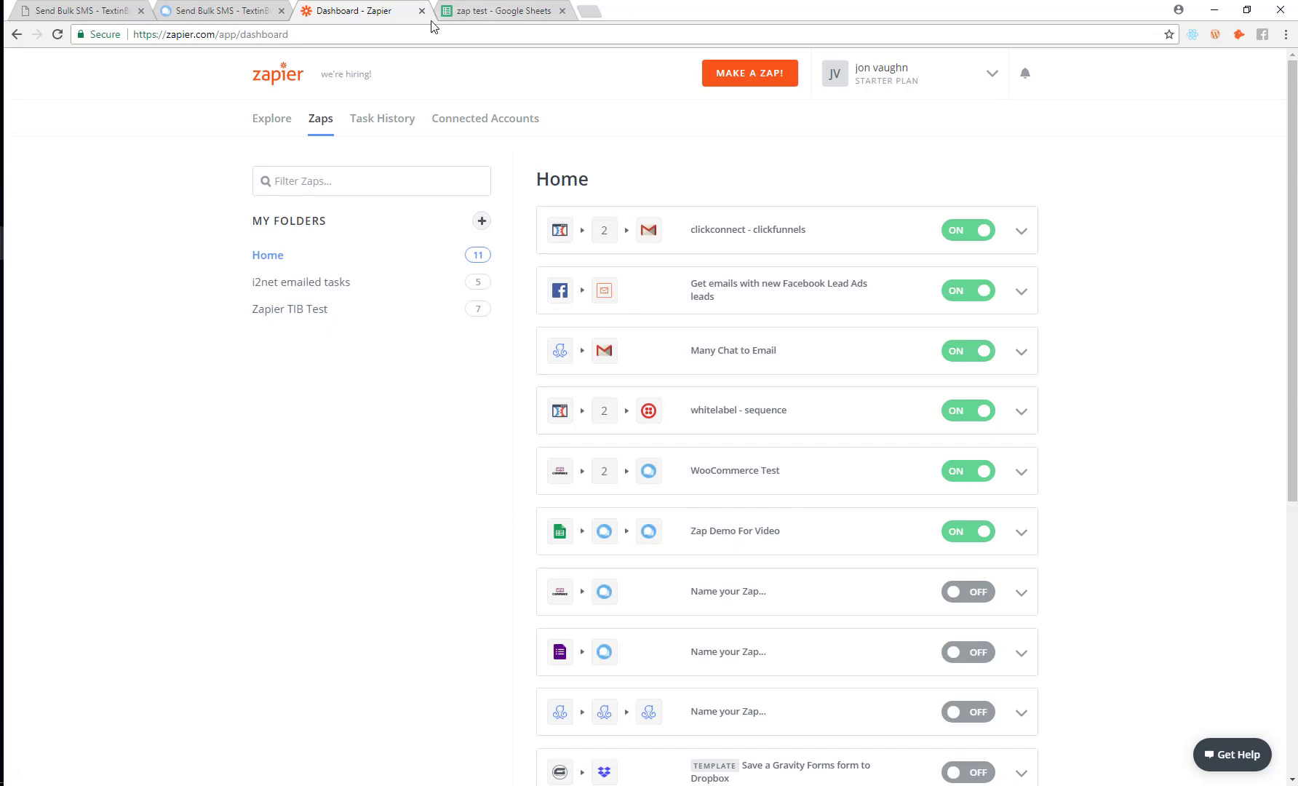
# Step: Fill row 23 with a test lead's name, e-mail, phone and message 'here is some message that I want to send this user'
pyautogui.click(466, 12)
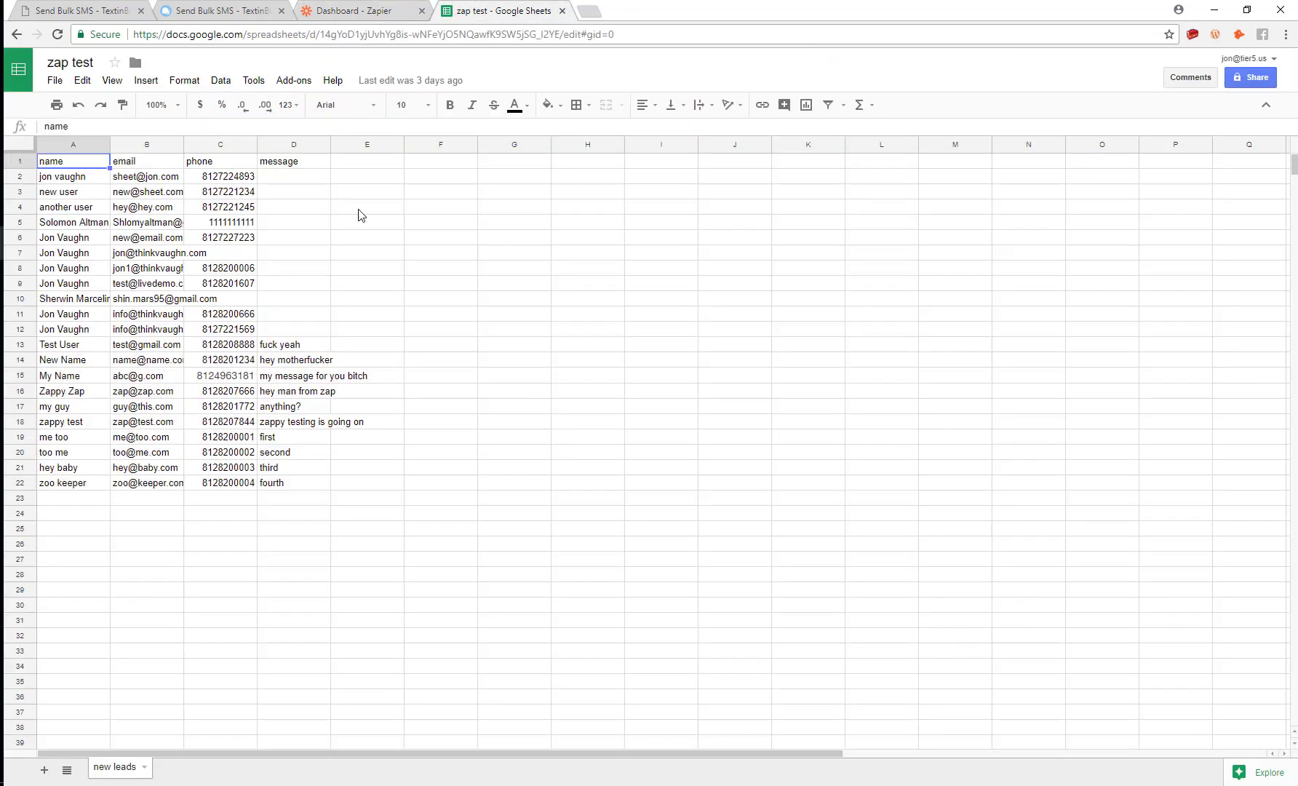
pyautogui.click(66, 500)
pyautogui.write('Za')
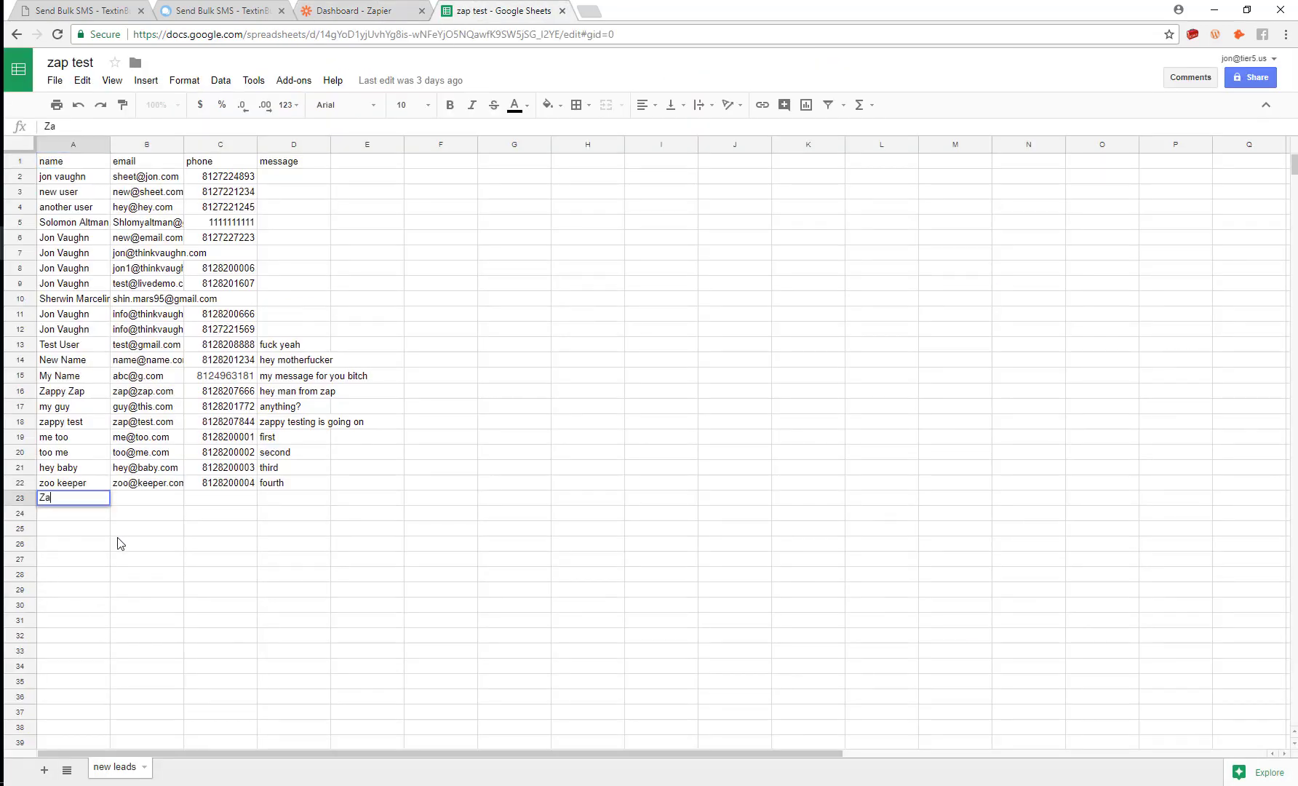
pyautogui.write('pier Demo')
pyautogui.press('Tab')
pyautogui.write('zapier')
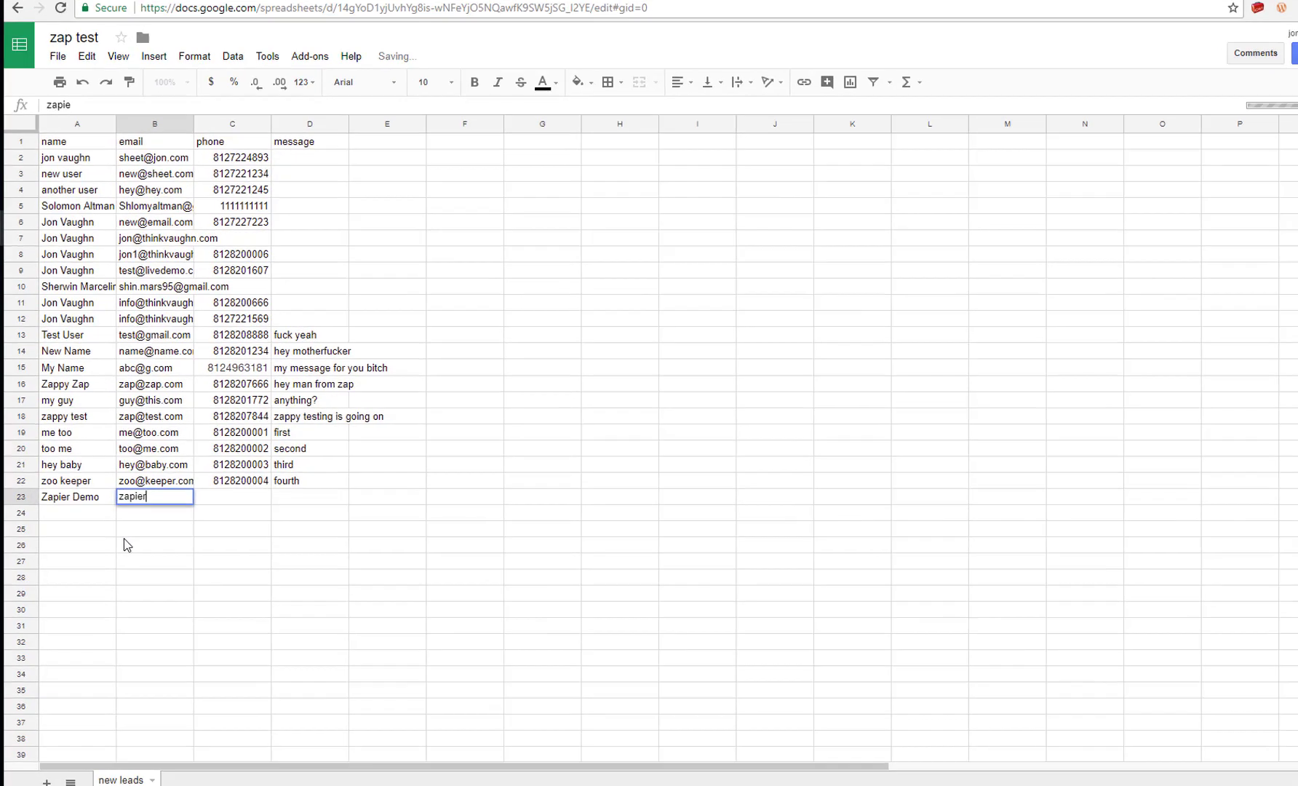
pyautogui.write('@demo.com')
pyautogui.press('Tab')
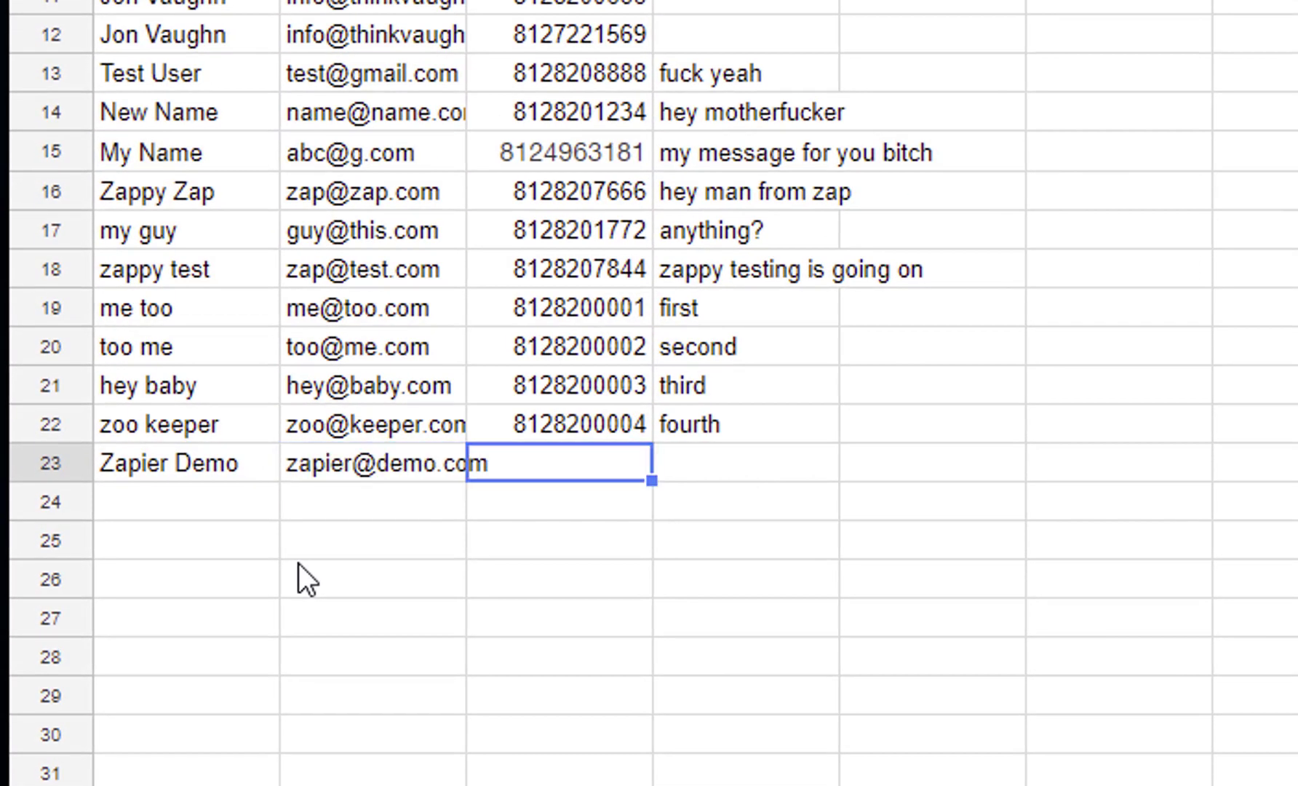
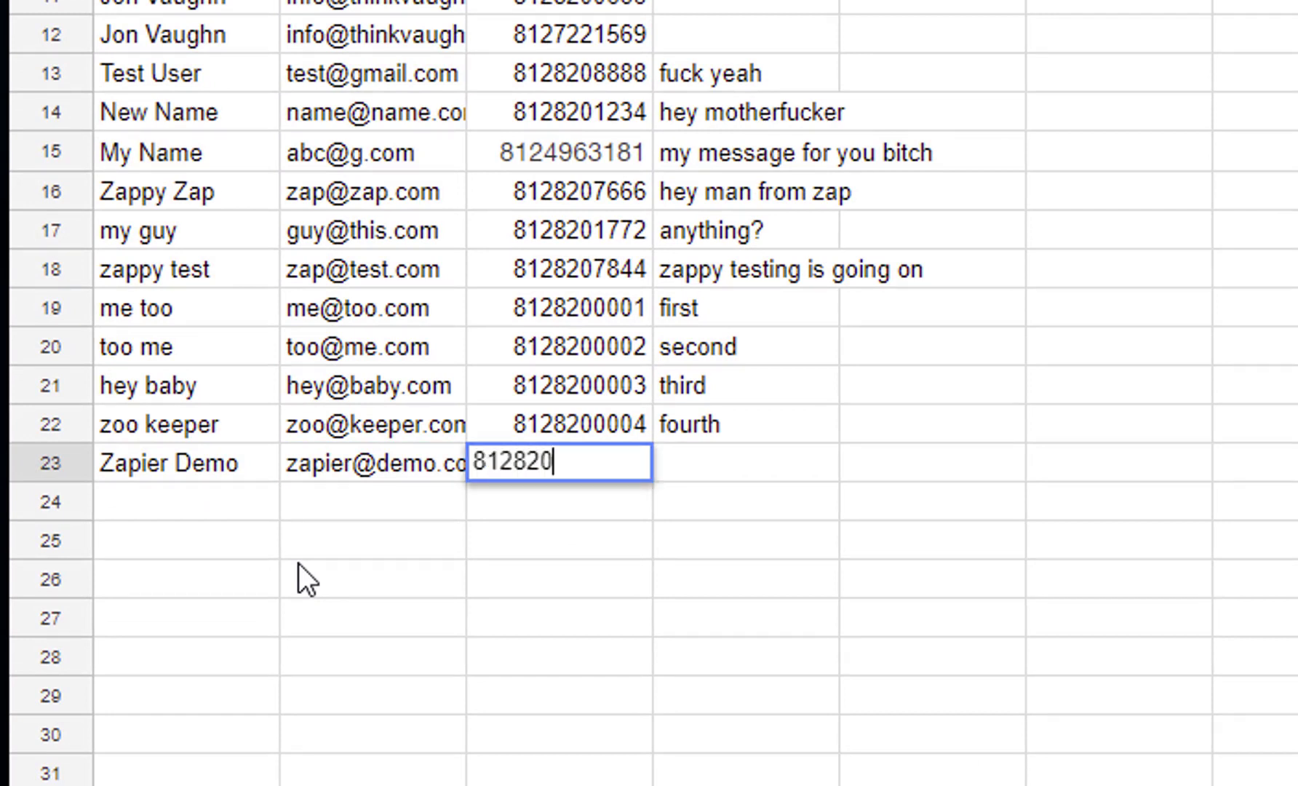
pyautogui.press('Tab')
pyautogui.write('here is some message that I want to send this user')
pyautogui.press('Tab')
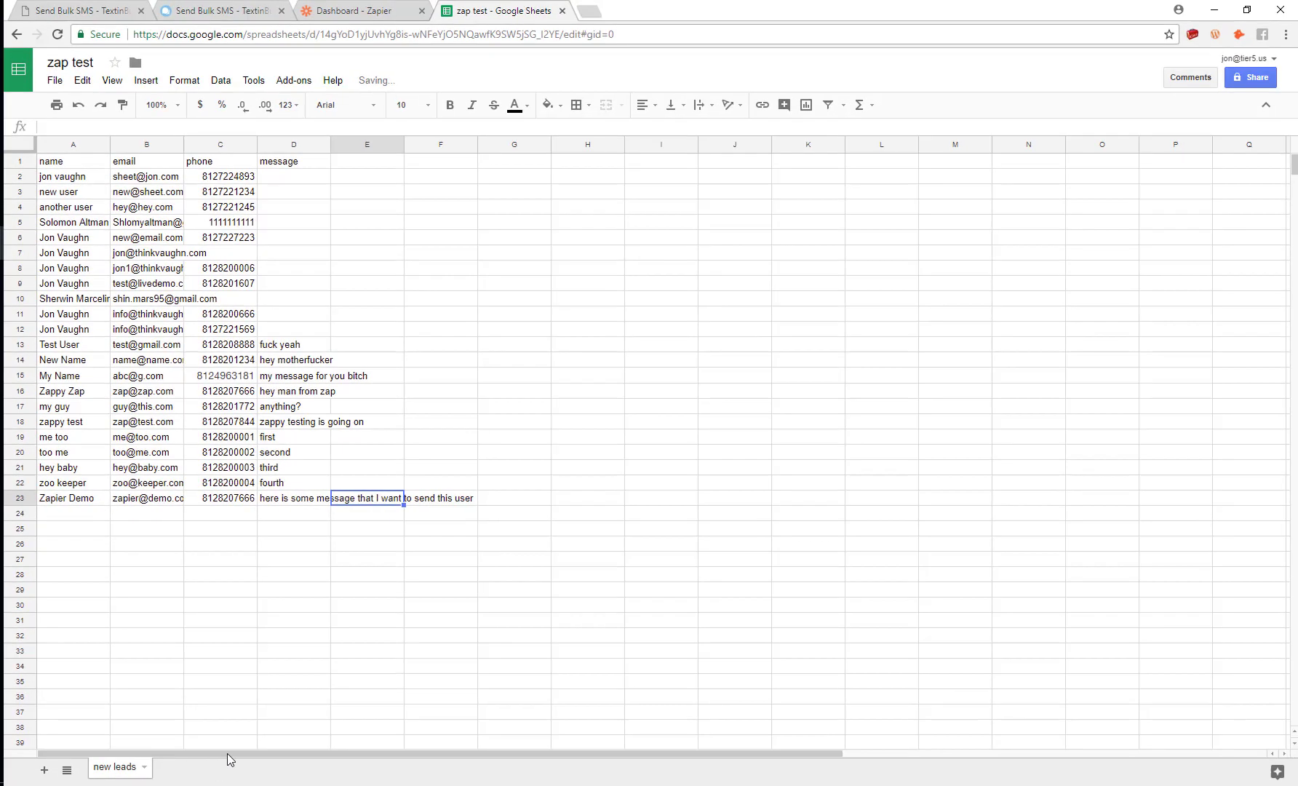
# Step: Manually run Zap Demo For Video on the new row, then bring up TextinBulk's zapier demo list
pyautogui.click(250, 621)
pyautogui.click(360, 10)
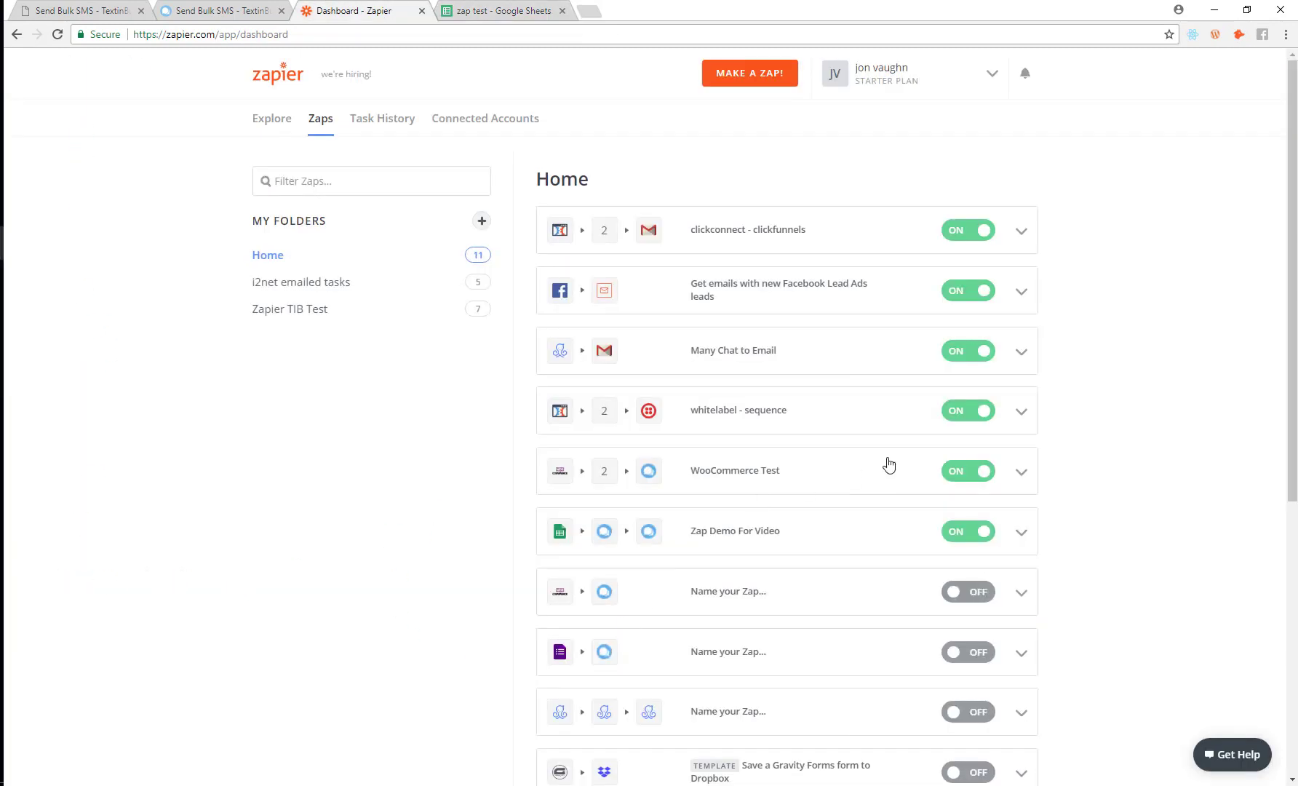
pyautogui.click(1020, 532)
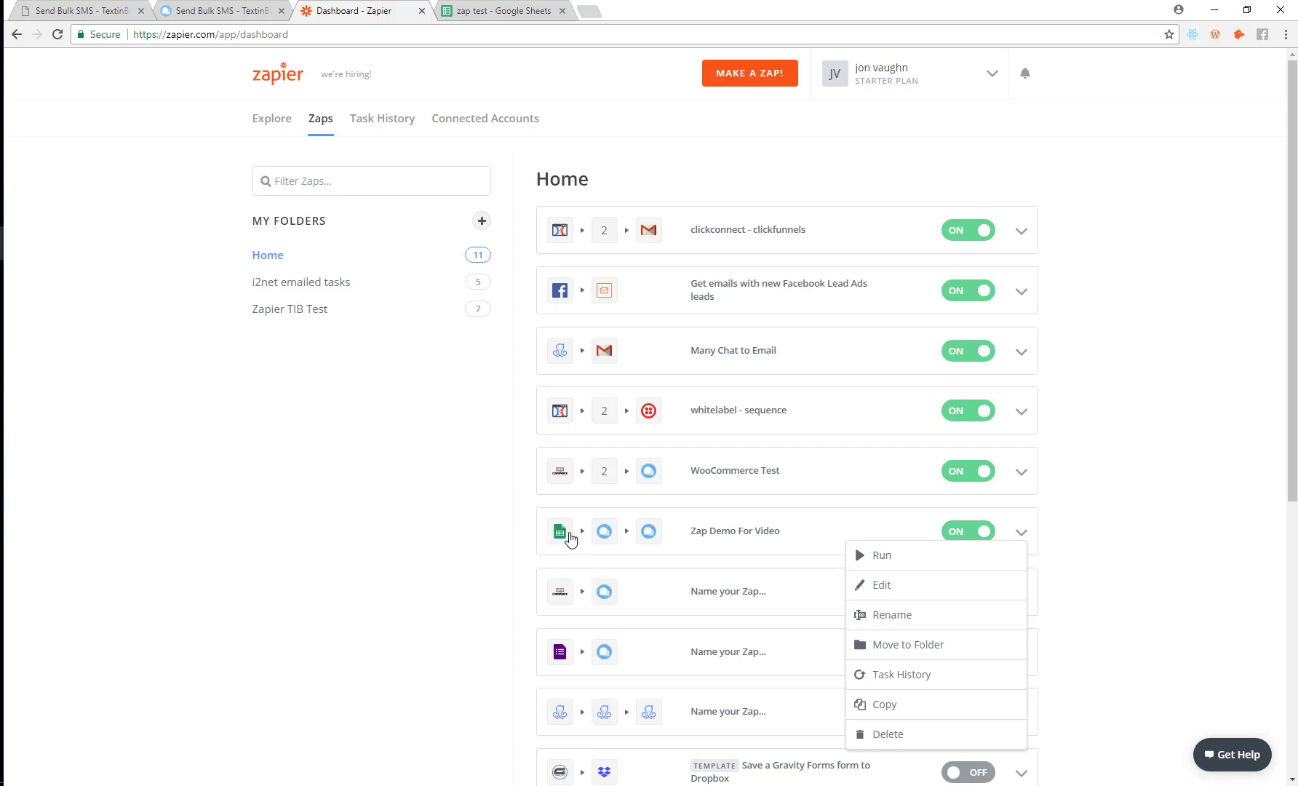
pyautogui.click(876, 554)
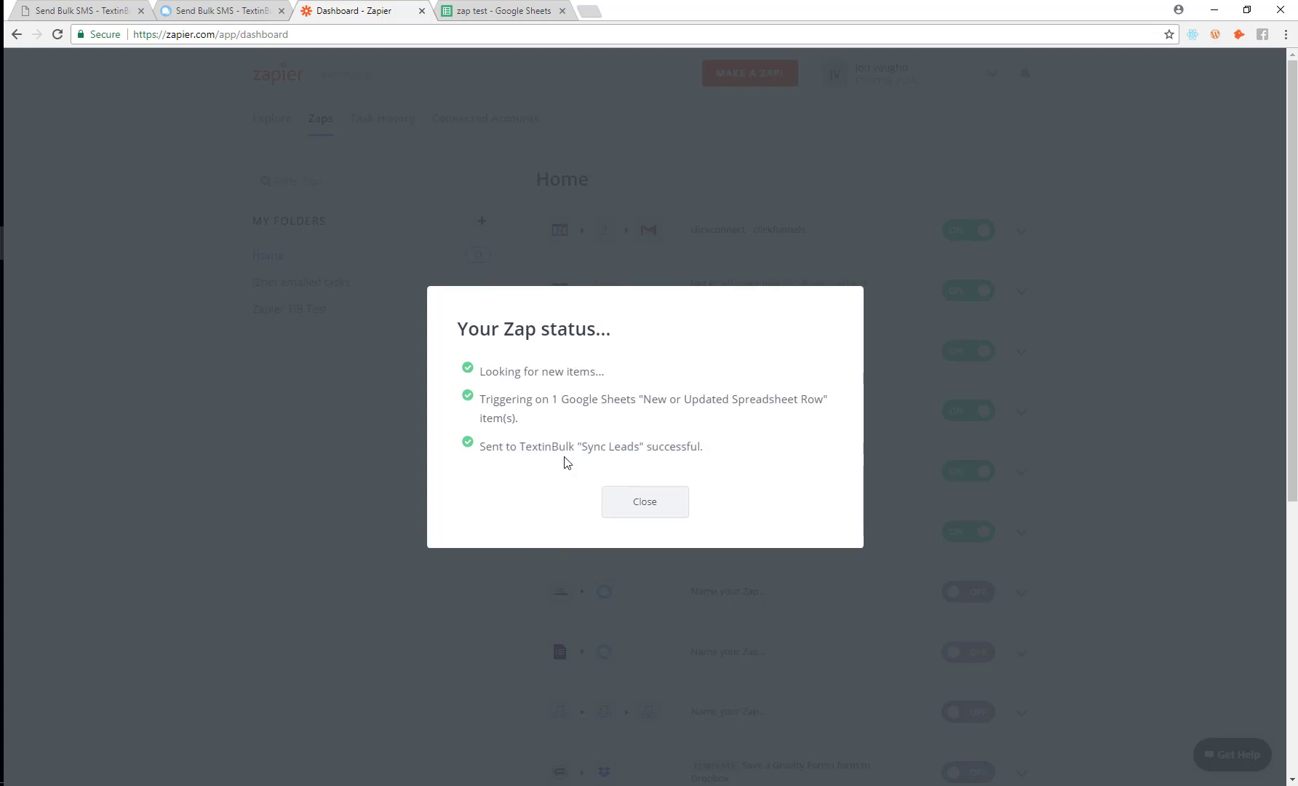
pyautogui.click(109, 10)
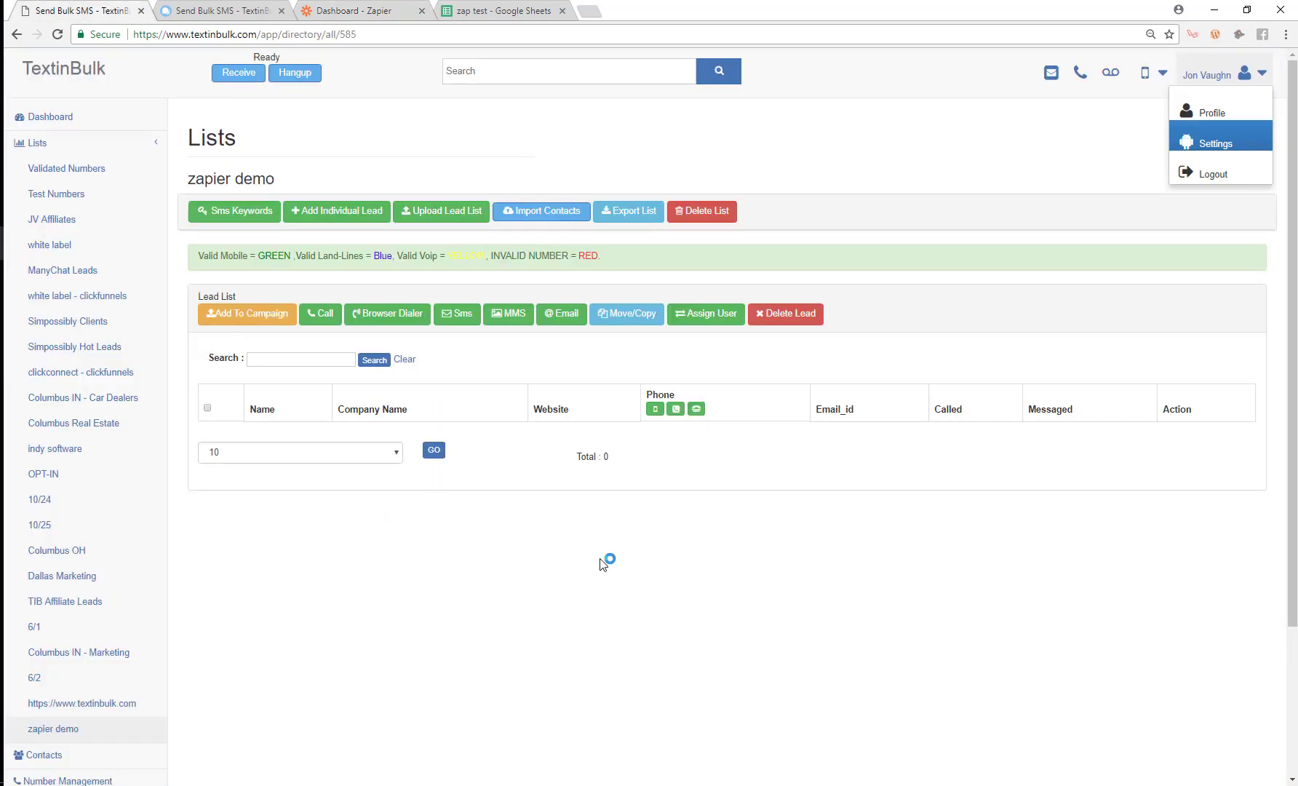
# Step: Reload the zapier demo list and point out the newly synced lead
pyautogui.click(55, 36)
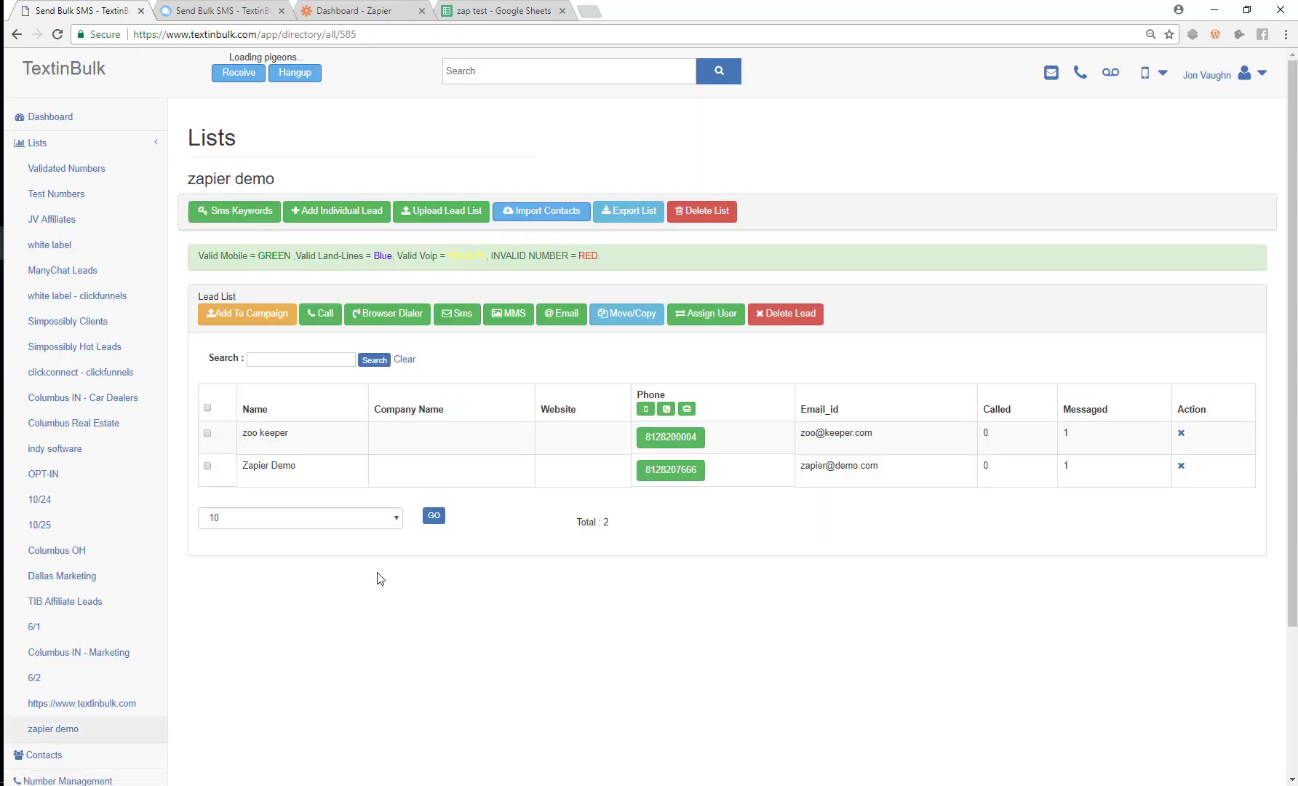
pyautogui.moveTo(243, 467); pyautogui.dragTo(303, 469)
pyautogui.click(262, 430)
pyautogui.moveTo(246, 435); pyautogui.dragTo(274, 432)
pyautogui.click(262, 432)
pyautogui.click(273, 432)
pyautogui.moveTo(244, 465); pyautogui.dragTo(310, 472)
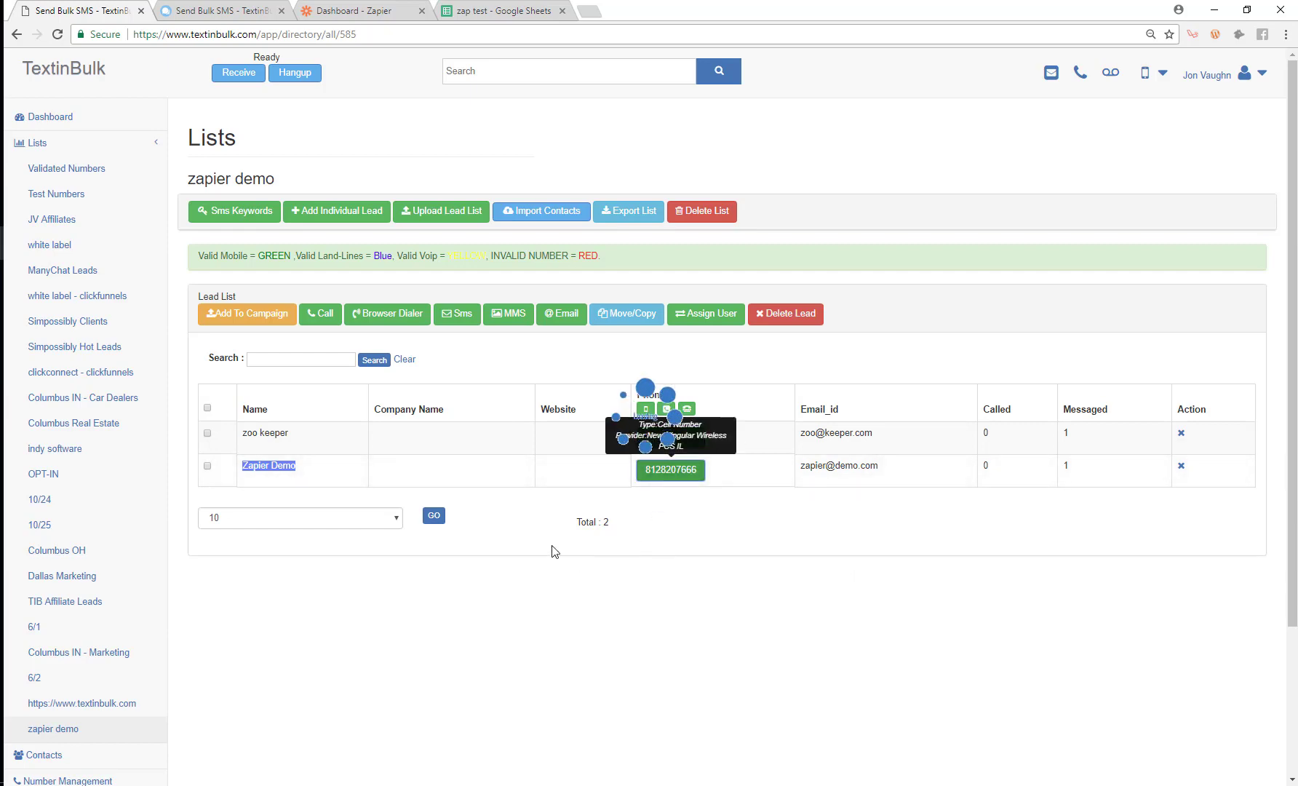
# Step: Show the new lead's message history with the sent SMS, then return to the spreadsheet
pyautogui.click(670, 470)
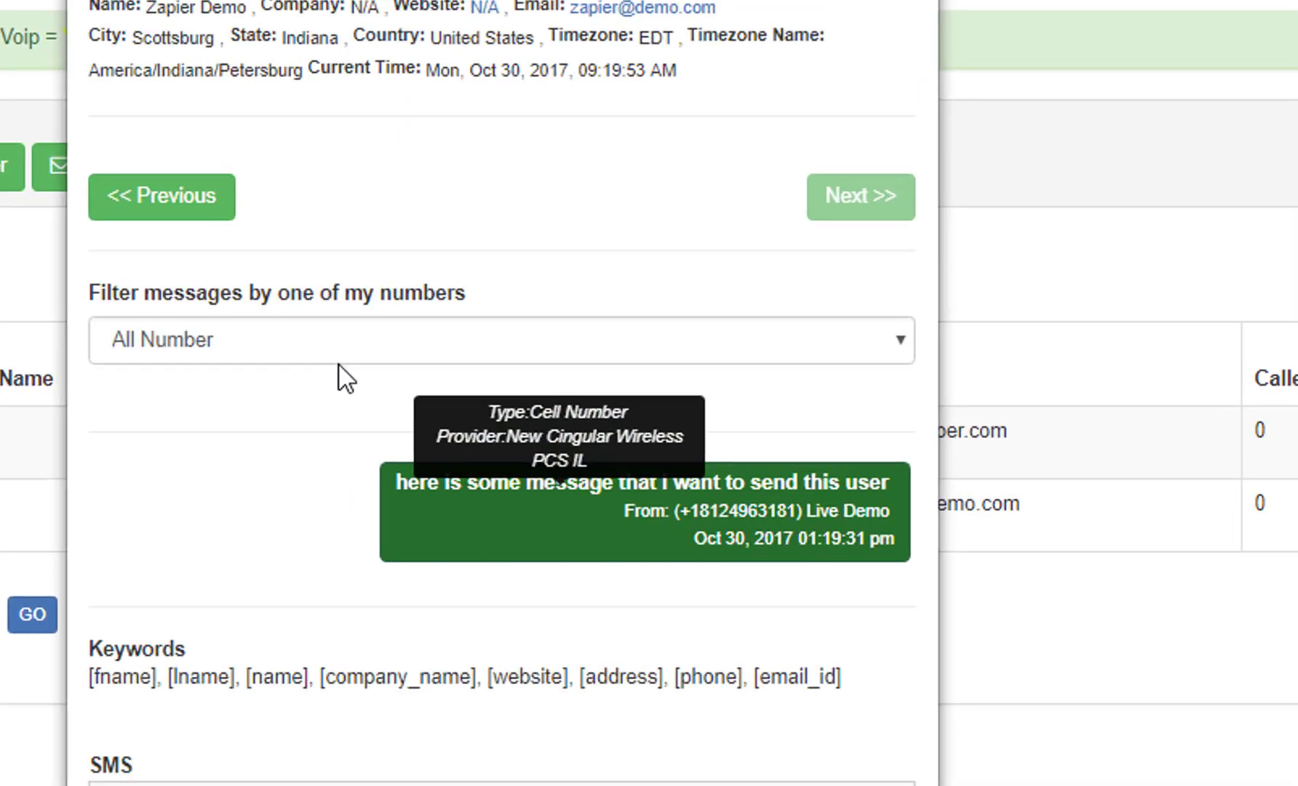
pyautogui.moveTo(336, 499); pyautogui.dragTo(909, 491)
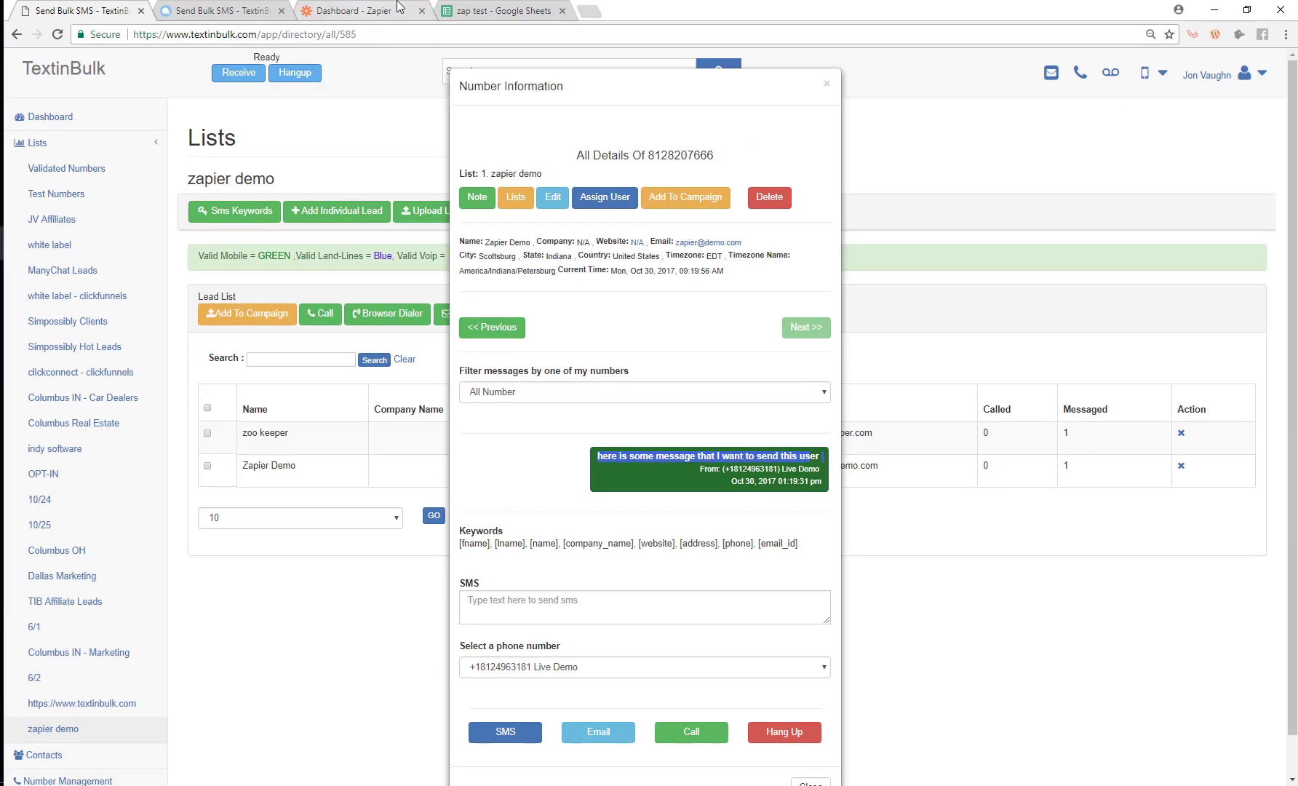
pyautogui.click(480, 10)
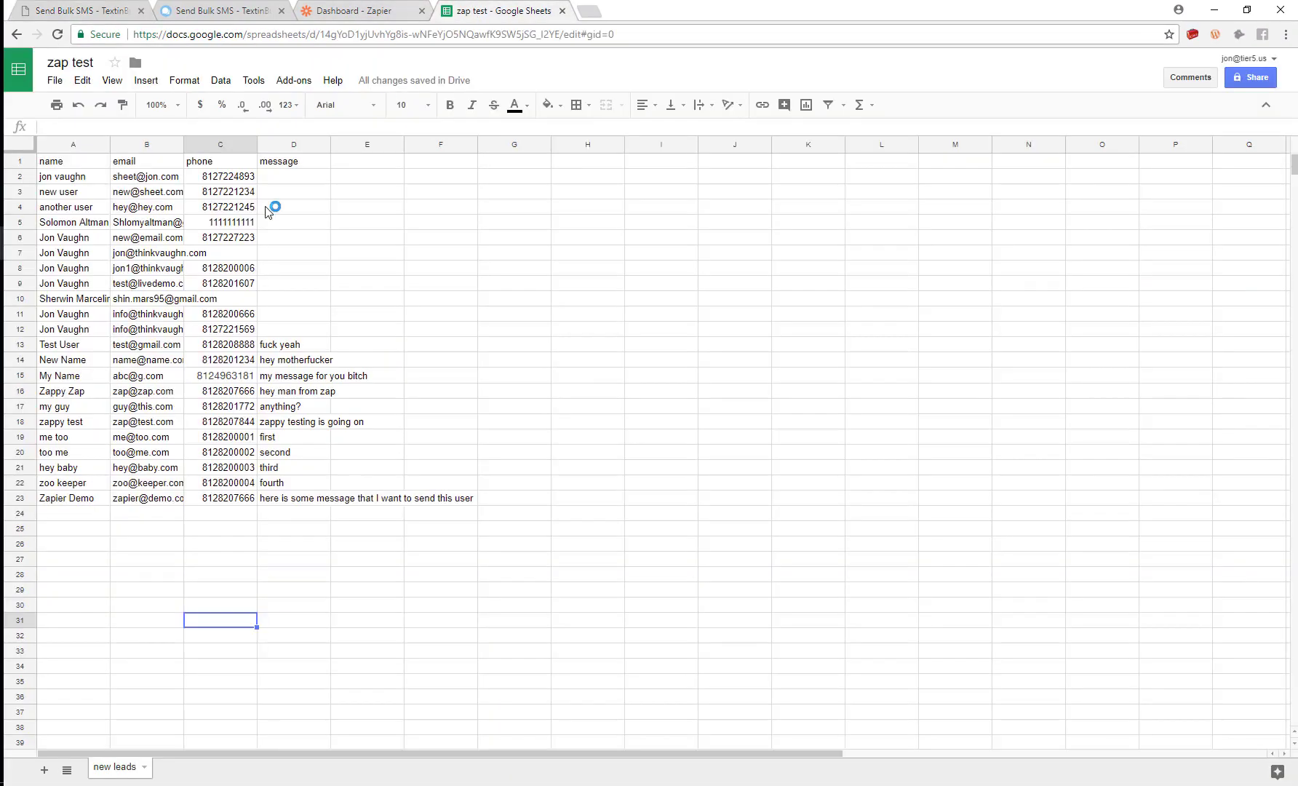
# Step: Select D23 to show its message, close Zapier's zap run status report, and end on the dashboard
pyautogui.click(295, 499)
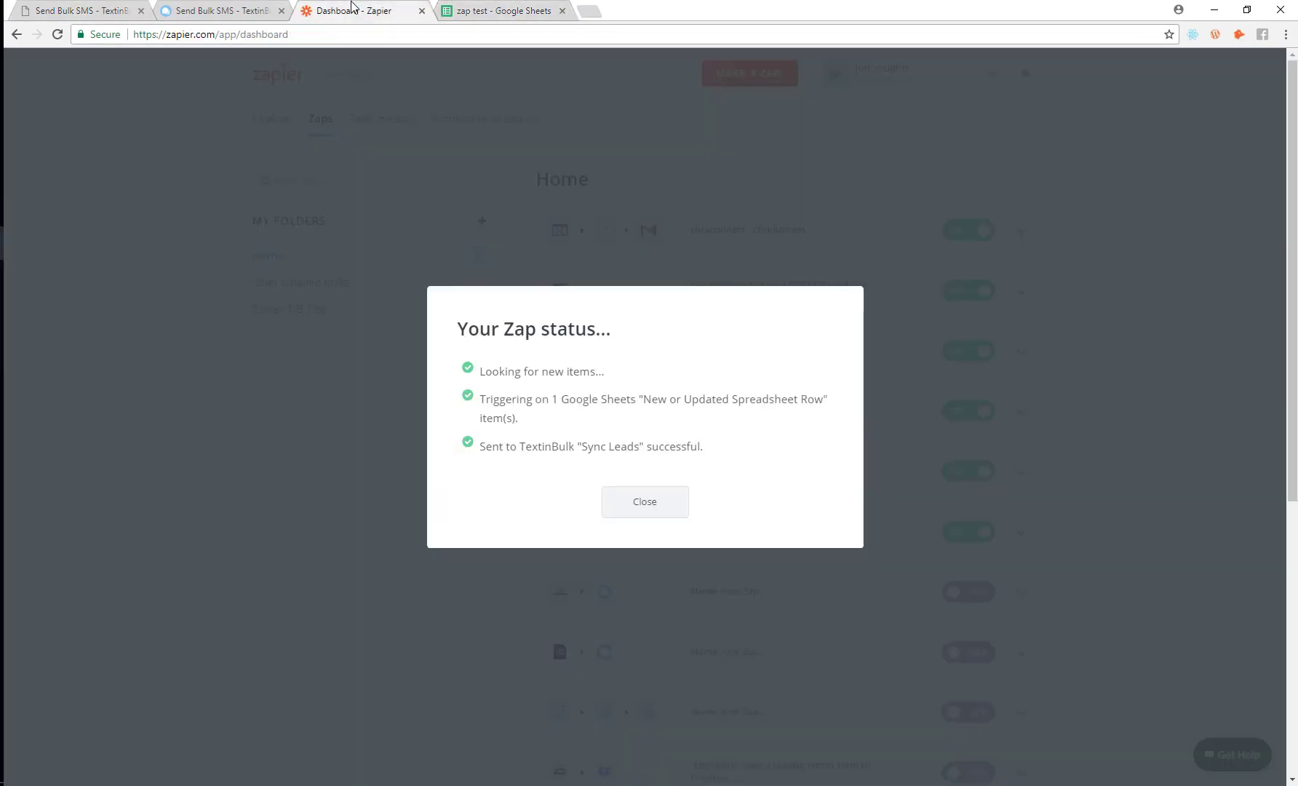
pyautogui.click(328, 9)
pyautogui.click(671, 517)
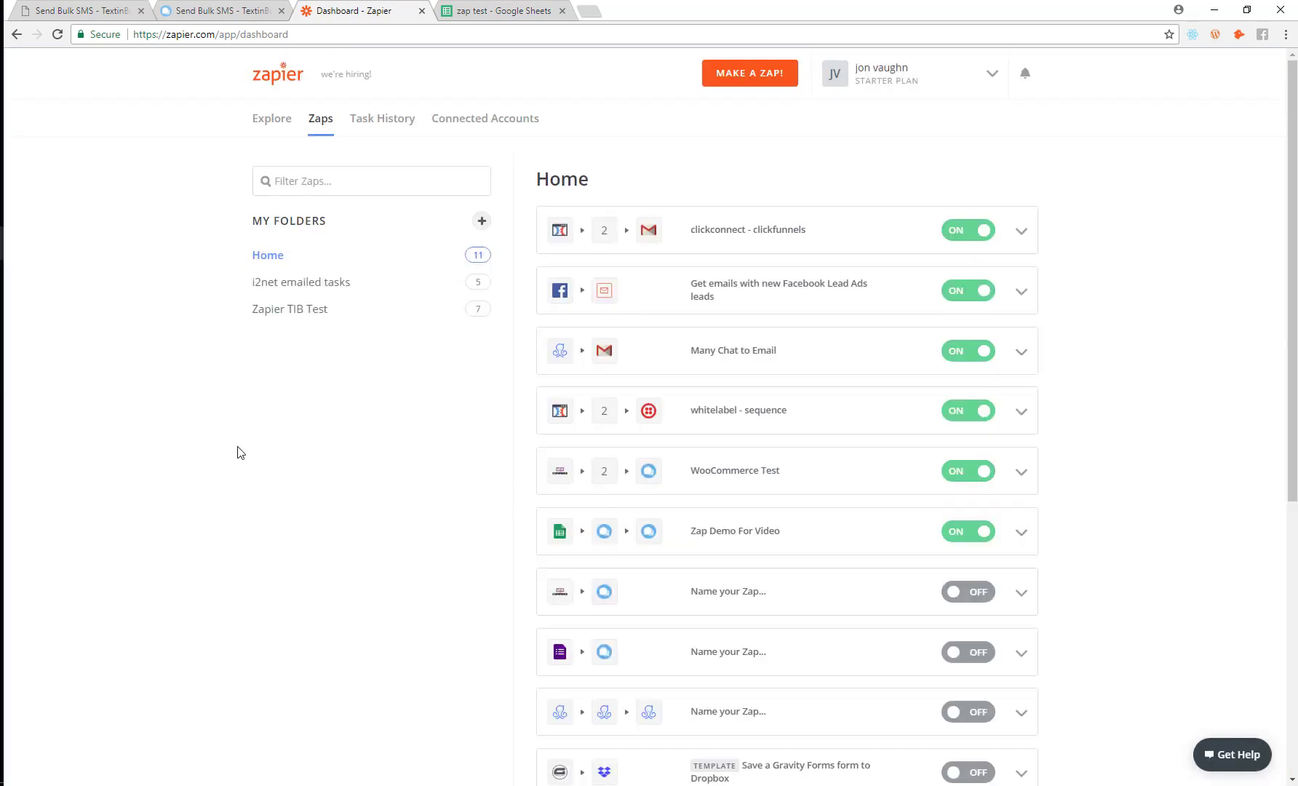
pyautogui.click(452, 8)
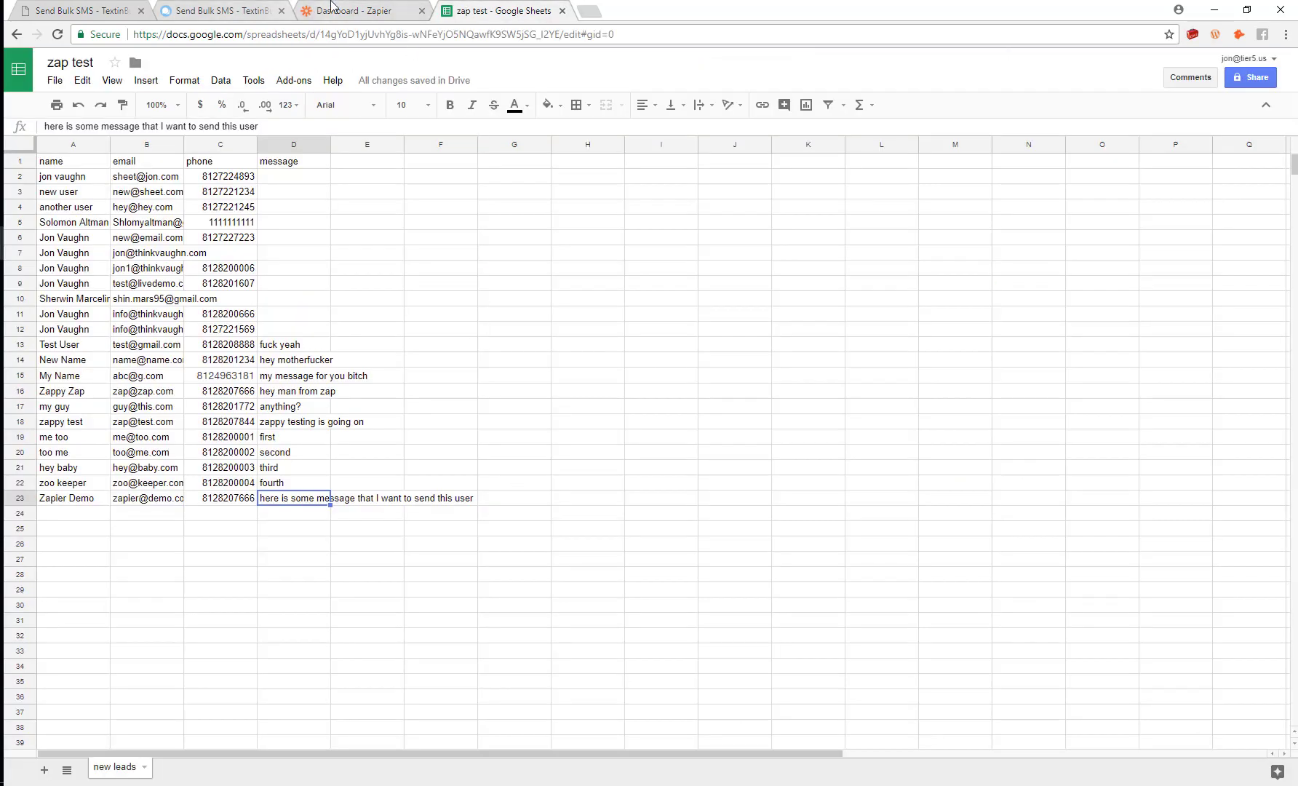
pyautogui.click(332, 8)
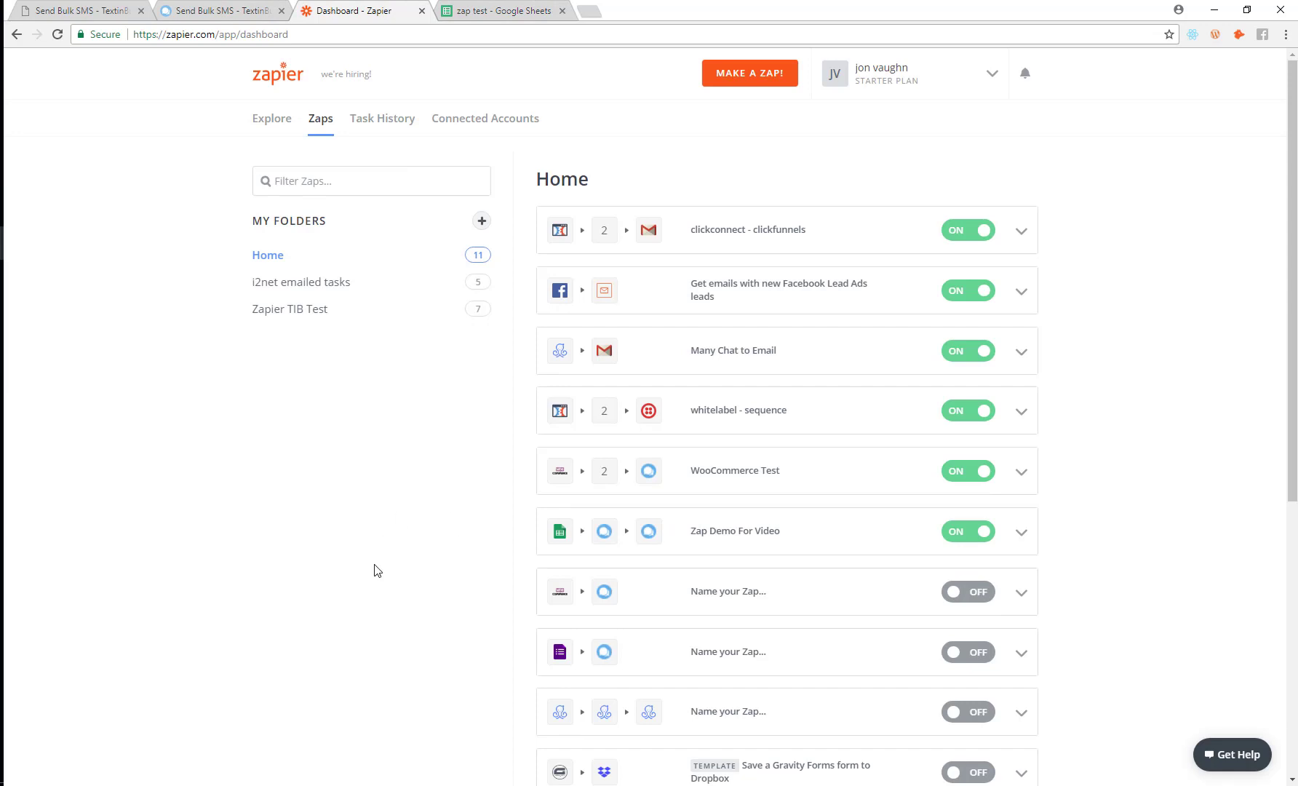
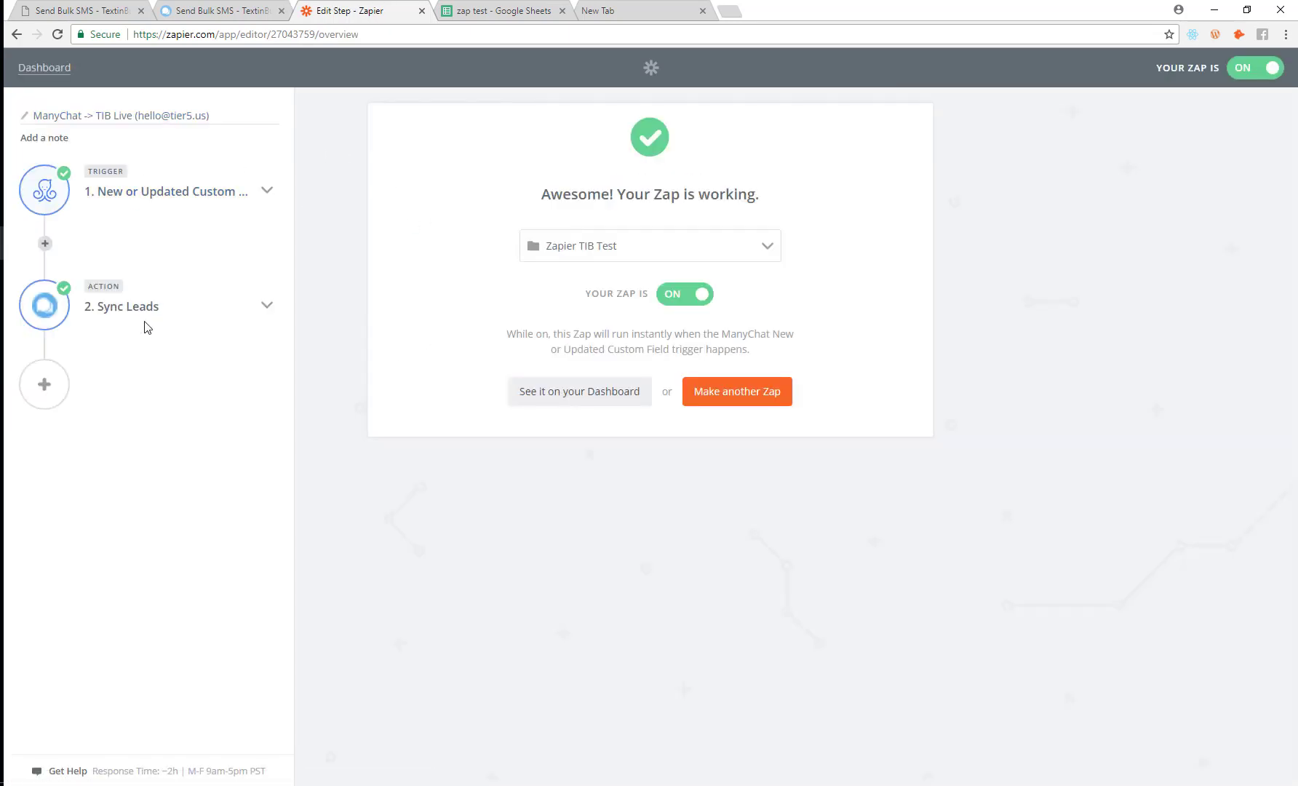
# Step: Clear the Campaign Name choice in the Sync Leads template, then open a blank new tab
pyautogui.click(143, 309)
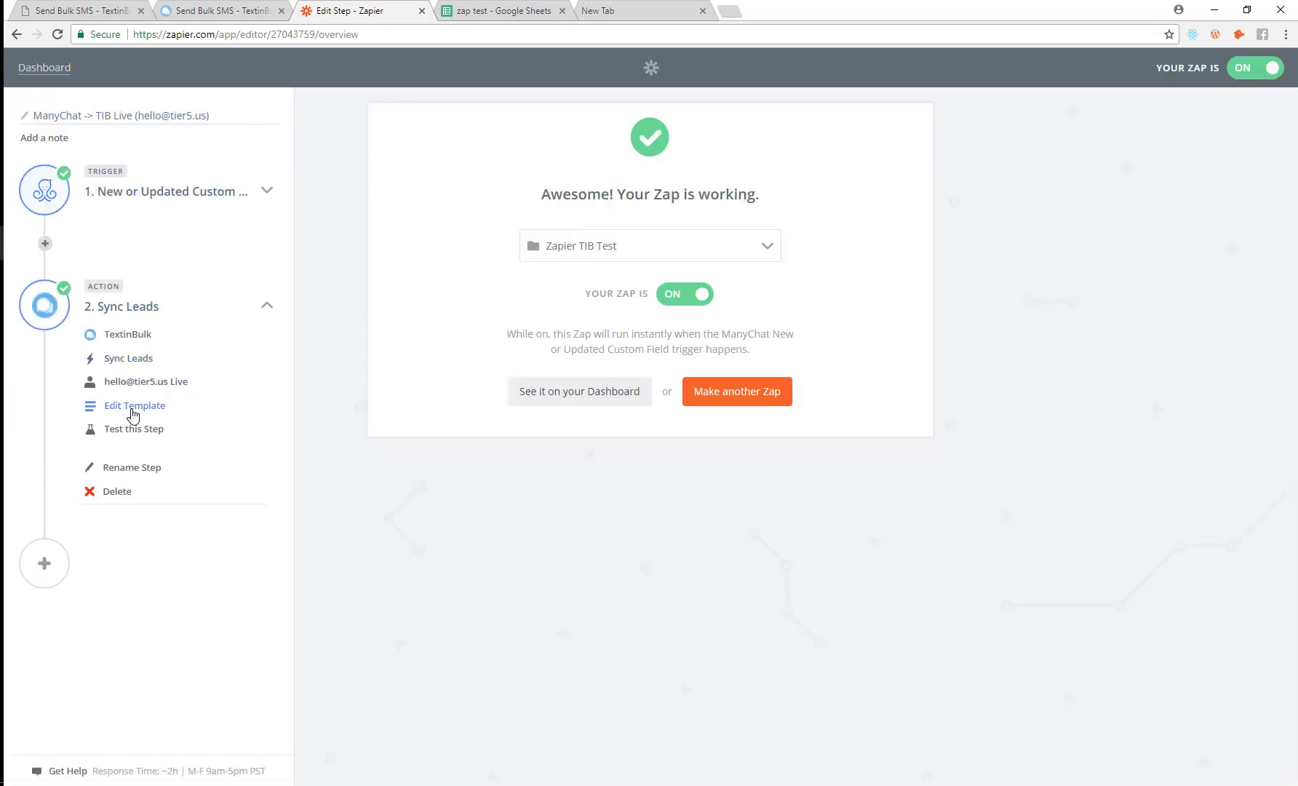
pyautogui.click(132, 407)
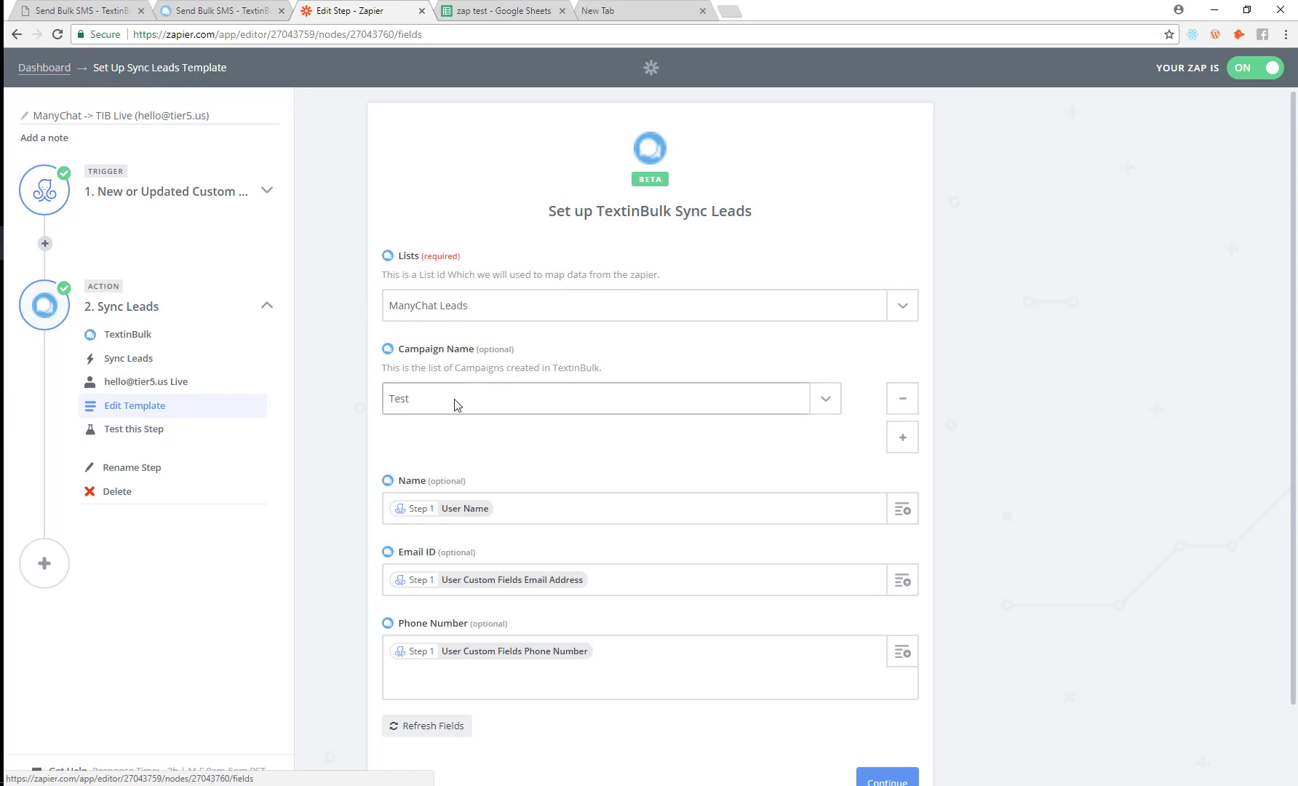
pyautogui.click(477, 405)
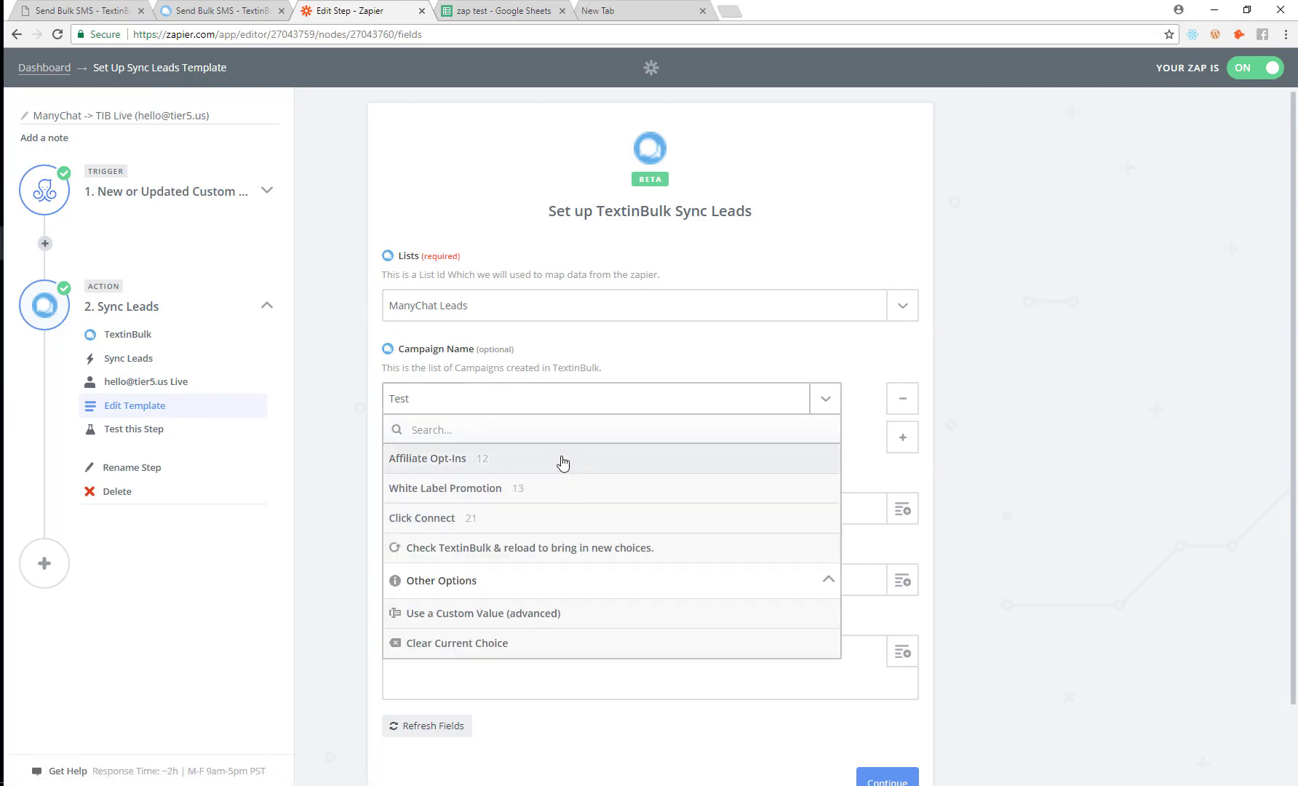
pyautogui.click(473, 644)
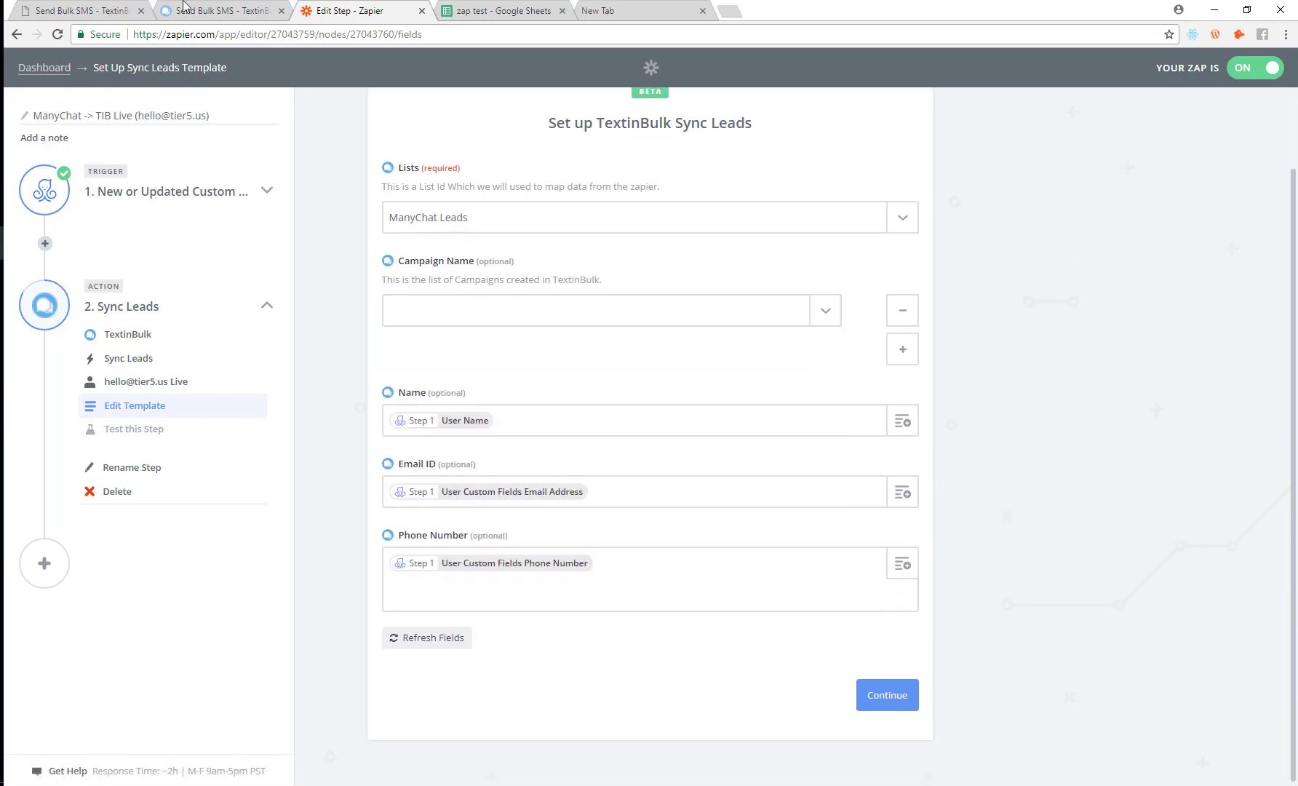
pyautogui.click(604, 10)
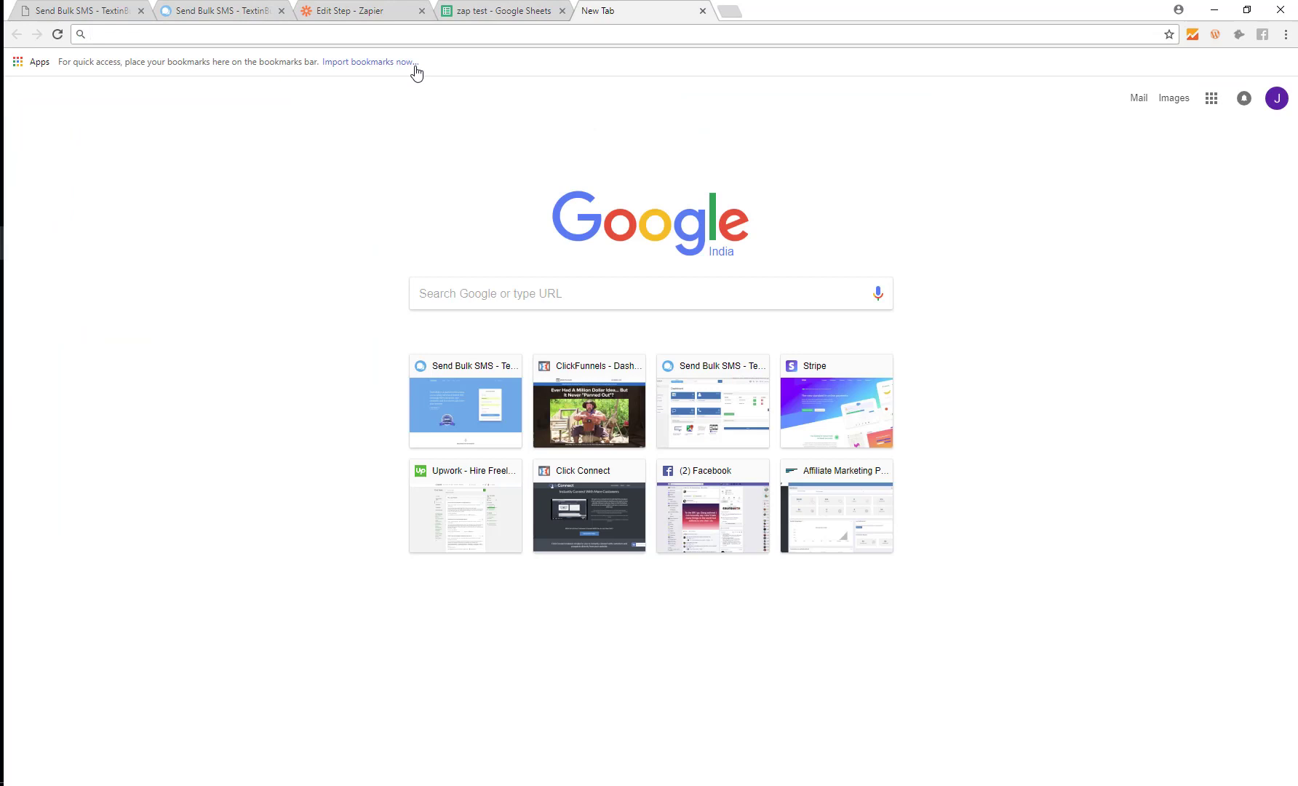
# Step: Load facebook.com and close both open chat windows
pyautogui.write('fa')
pyautogui.press('Return')
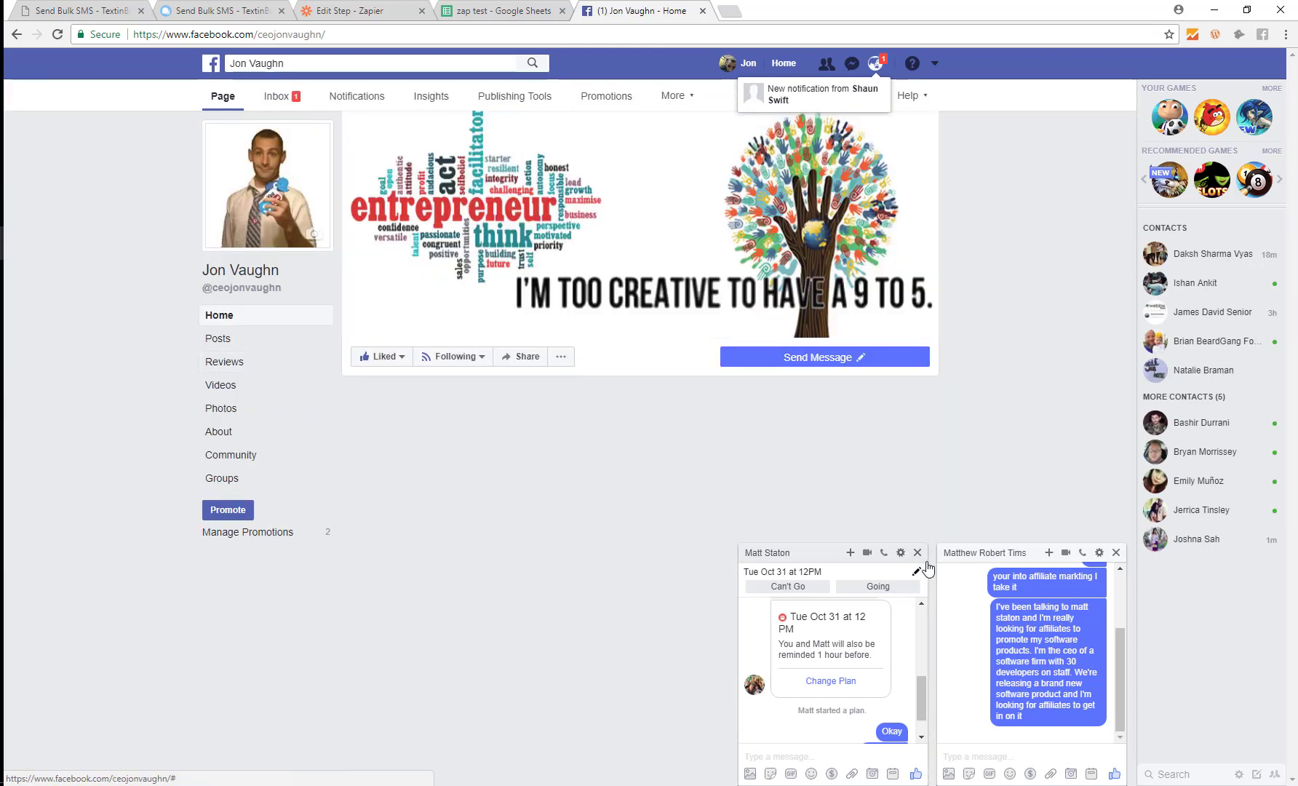
pyautogui.click(918, 552)
pyautogui.click(1116, 552)
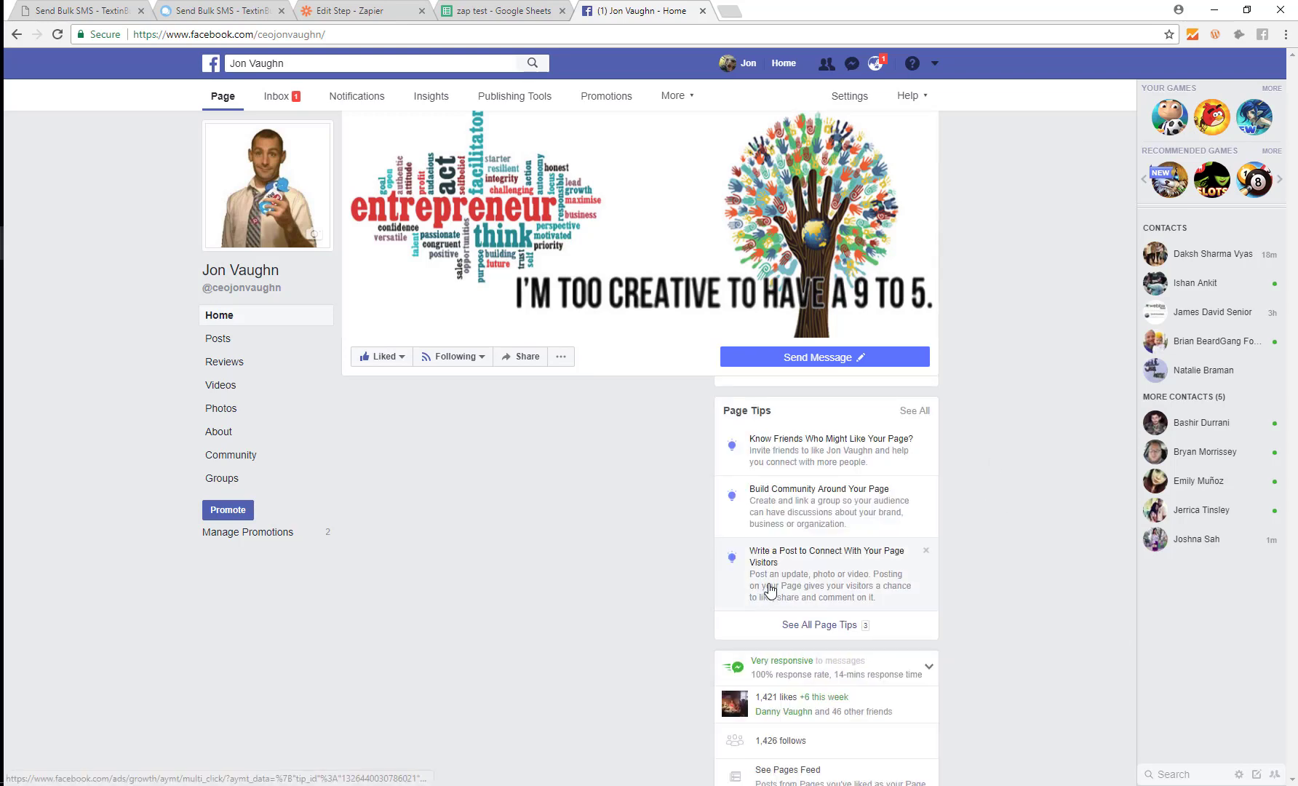
# Step: Open the Page's Messenger chat and delete the whole conversation
pyautogui.scroll(-5, 1022, 543)
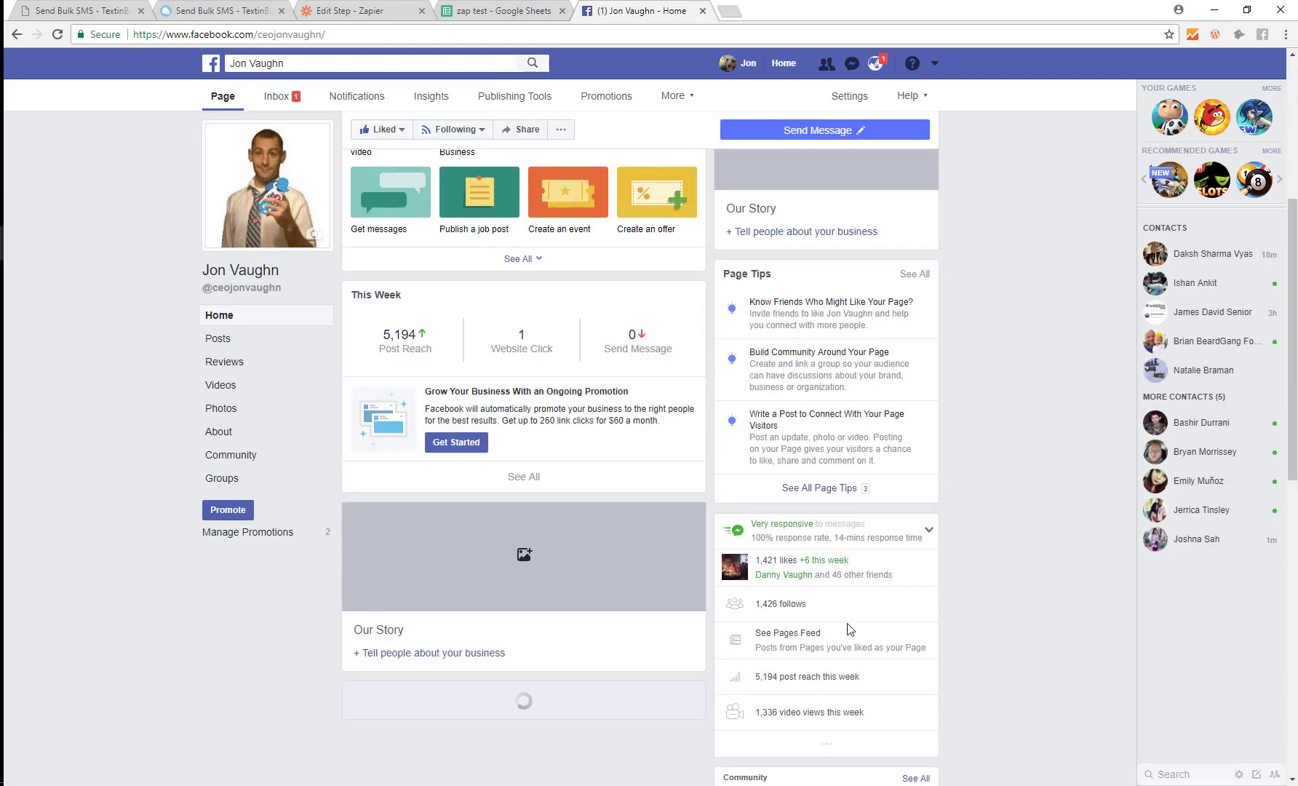
pyautogui.scroll(-4, 897, 565)
pyautogui.scroll(-1, 786, 493)
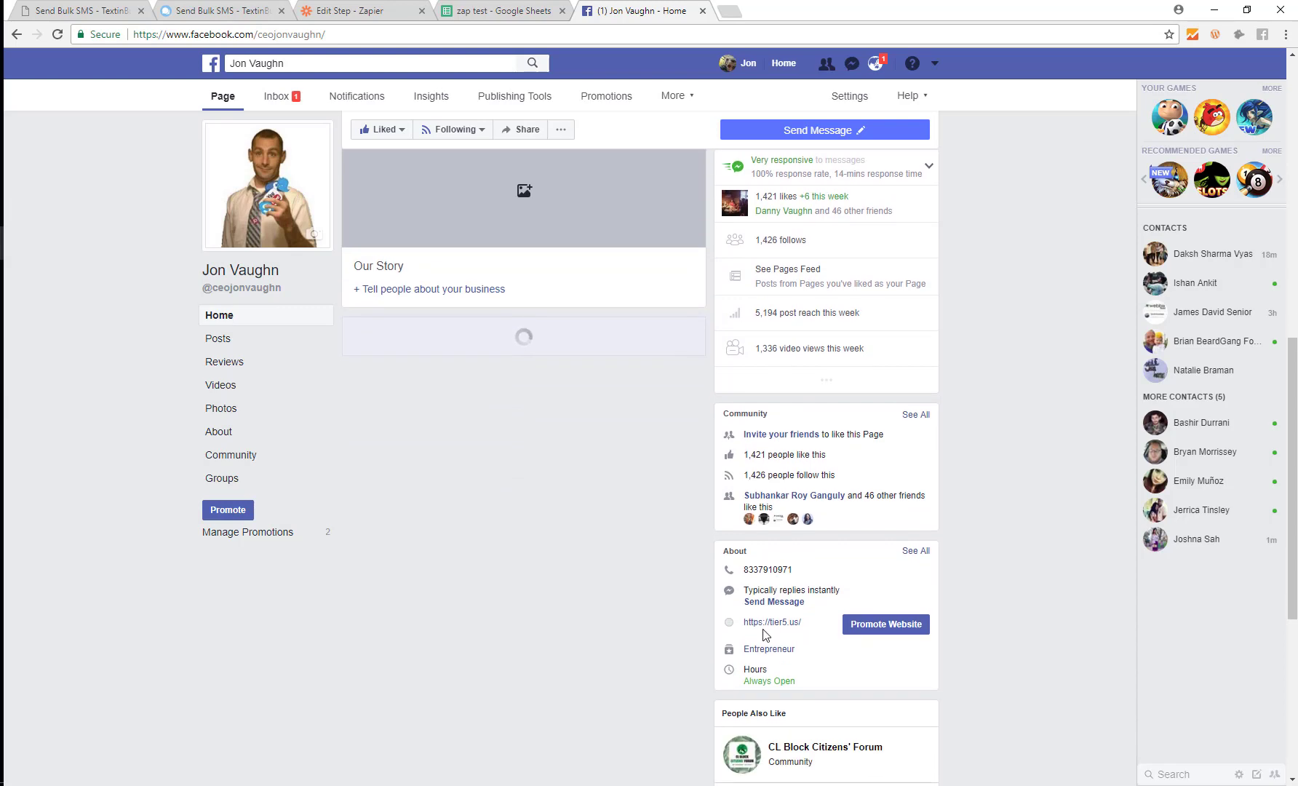
pyautogui.click(800, 603)
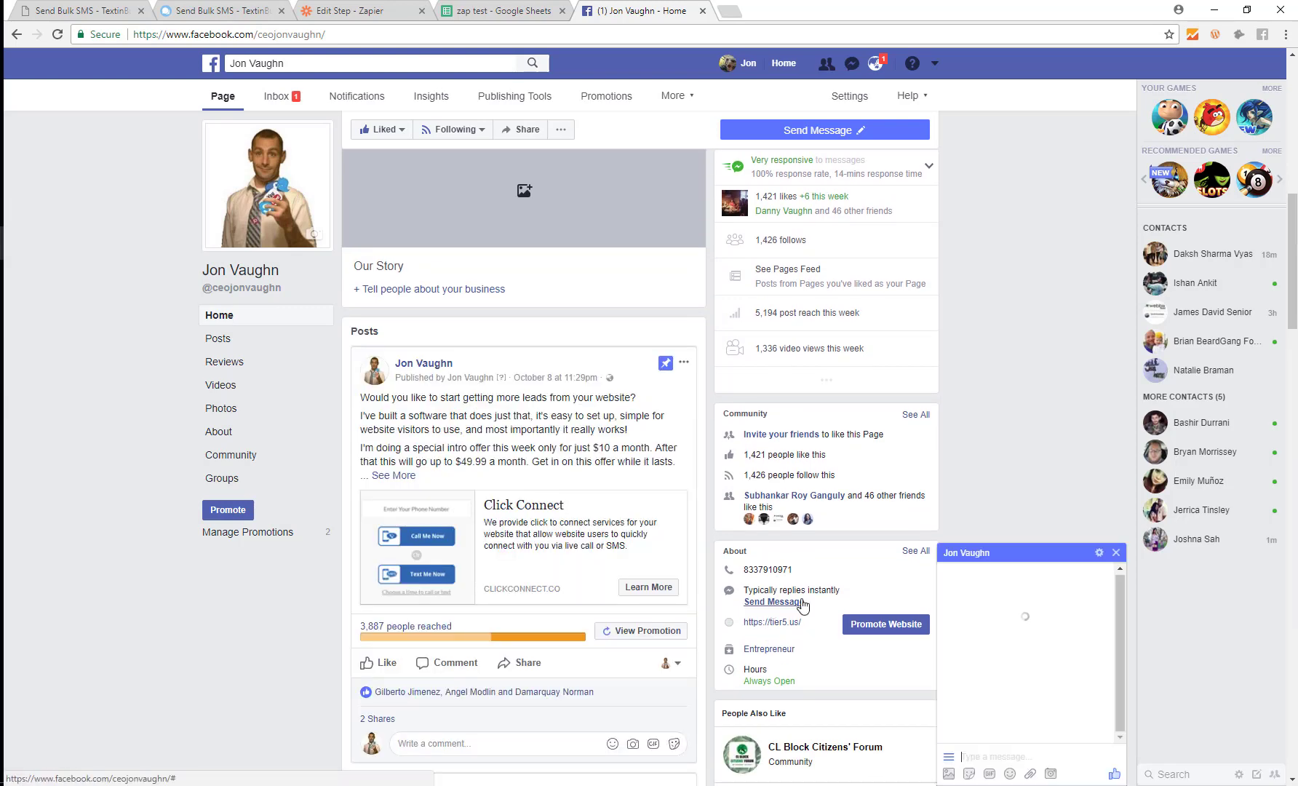
pyautogui.click(1099, 552)
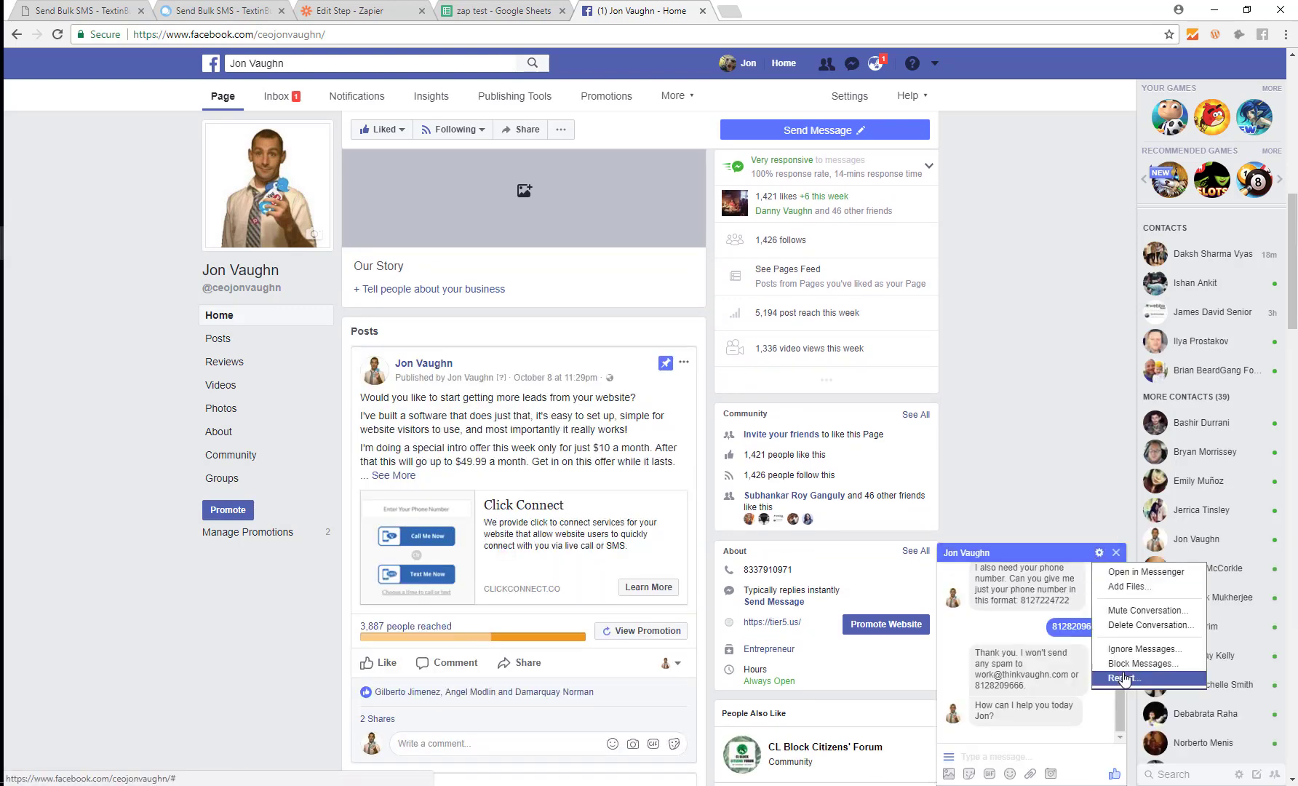
pyautogui.click(1150, 624)
pyautogui.click(750, 335)
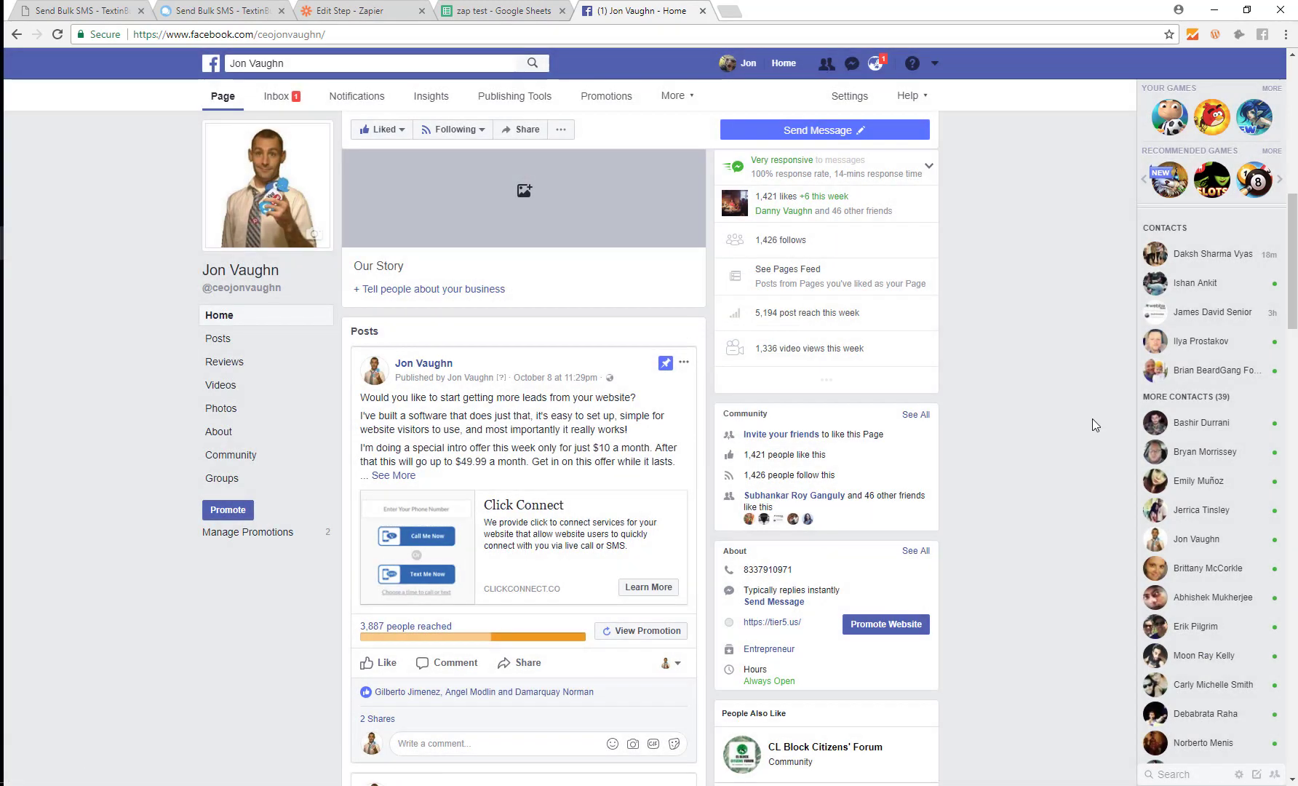
# Step: In the ManyChat Leads list, uncheck the first, fifth and sixth leads to keep them
pyautogui.click(84, 10)
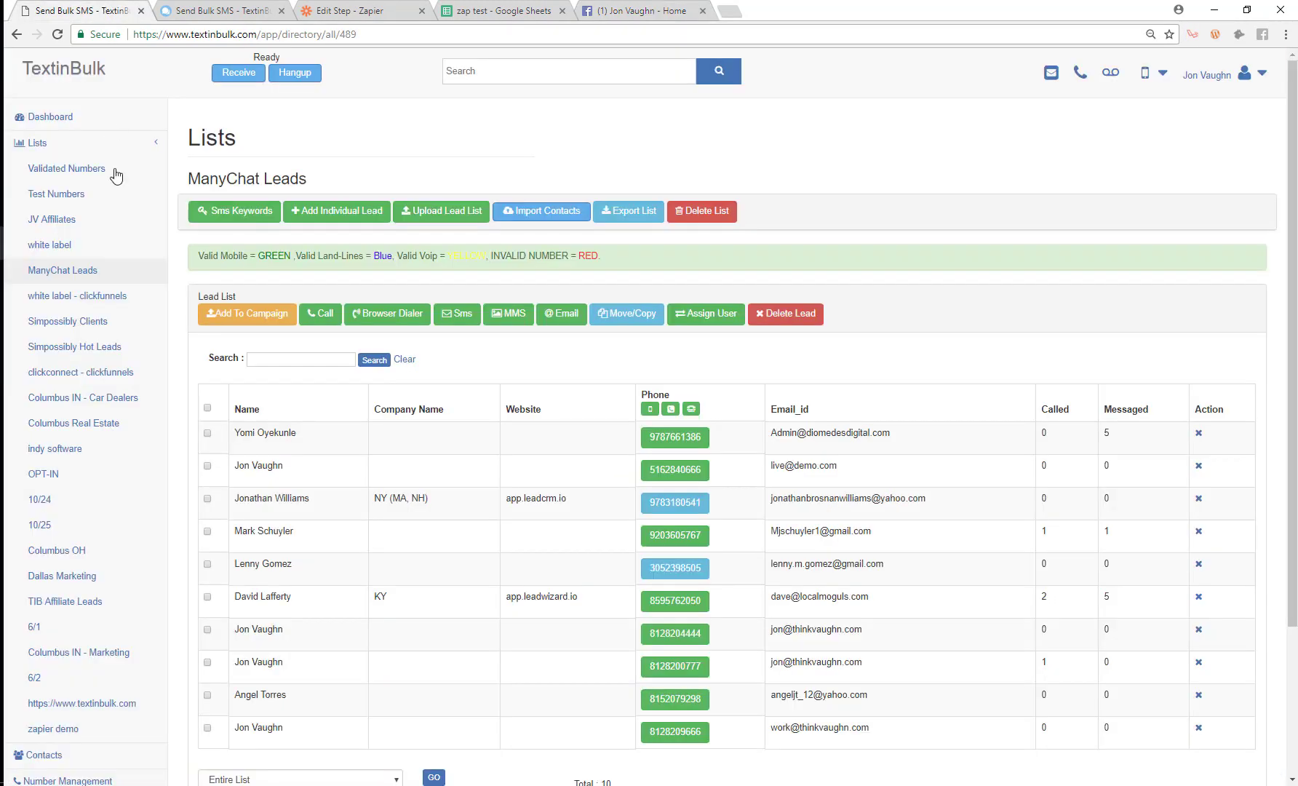
pyautogui.scroll(-3, 278, 548)
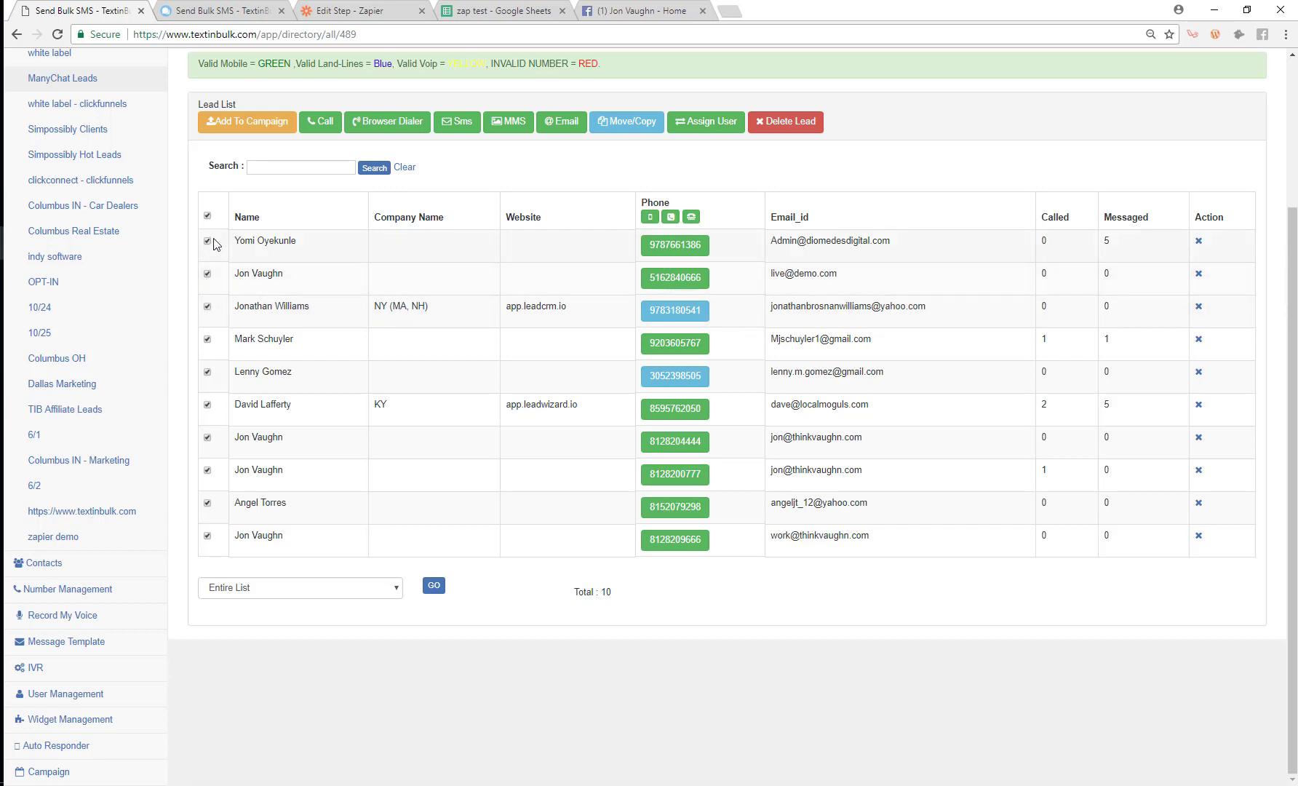
pyautogui.click(208, 307)
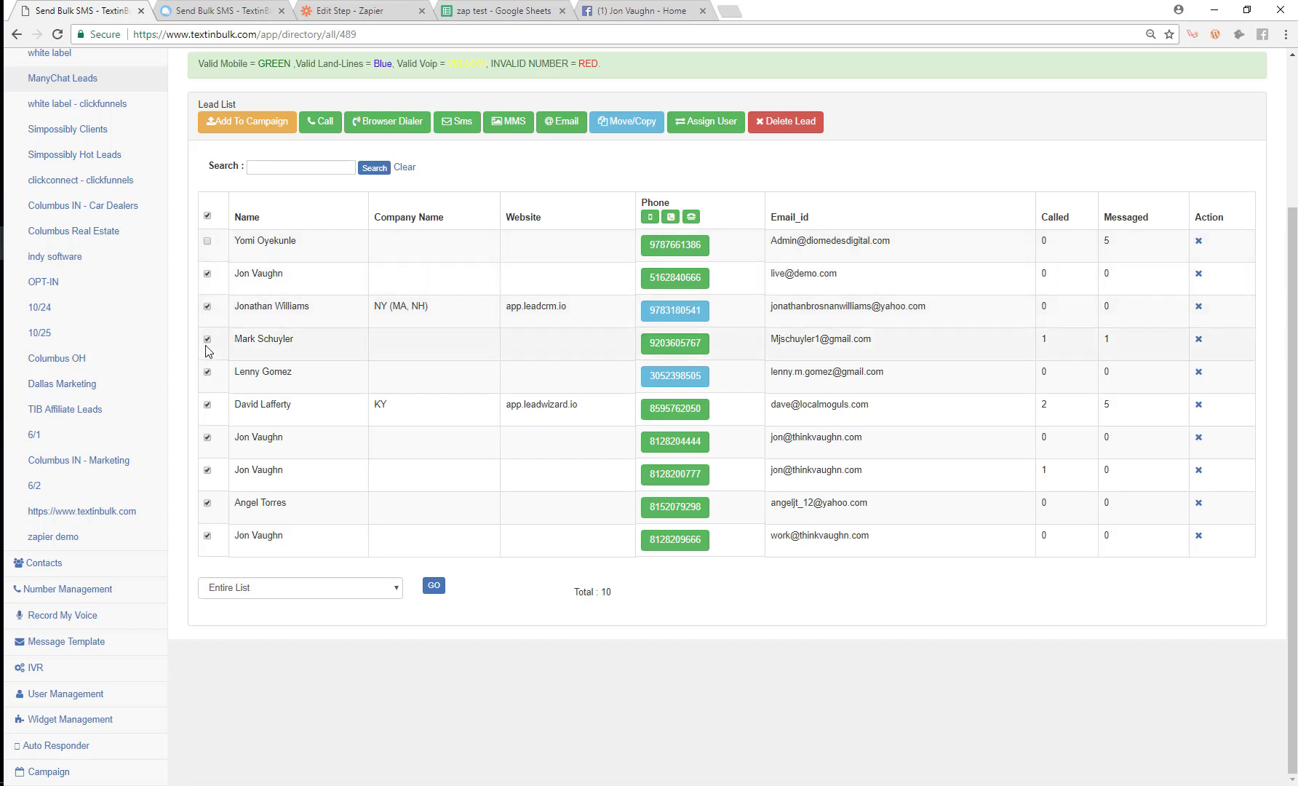
pyautogui.click(206, 371)
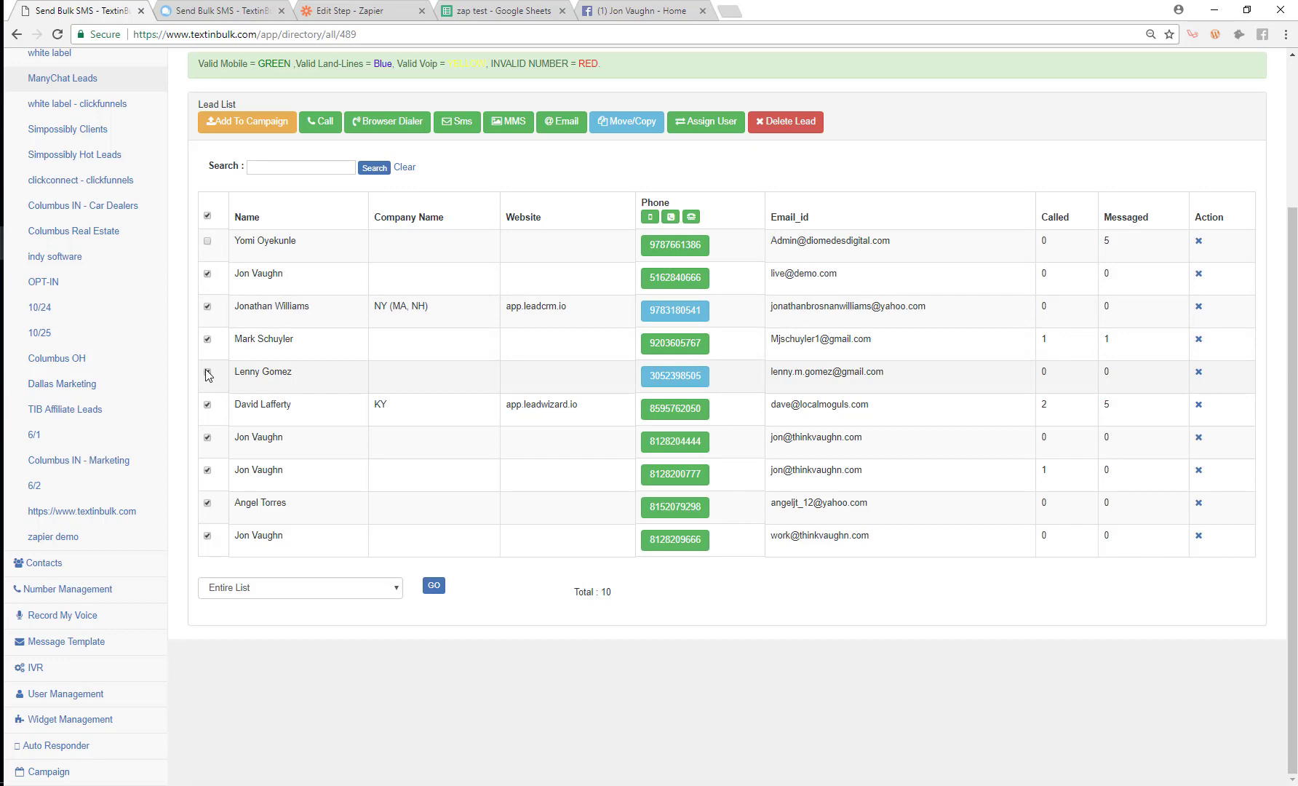
pyautogui.click(207, 405)
# Step: Delete the remaining checked leads, then reopen a Messenger chat with the Facebook Page
pyautogui.click(775, 124)
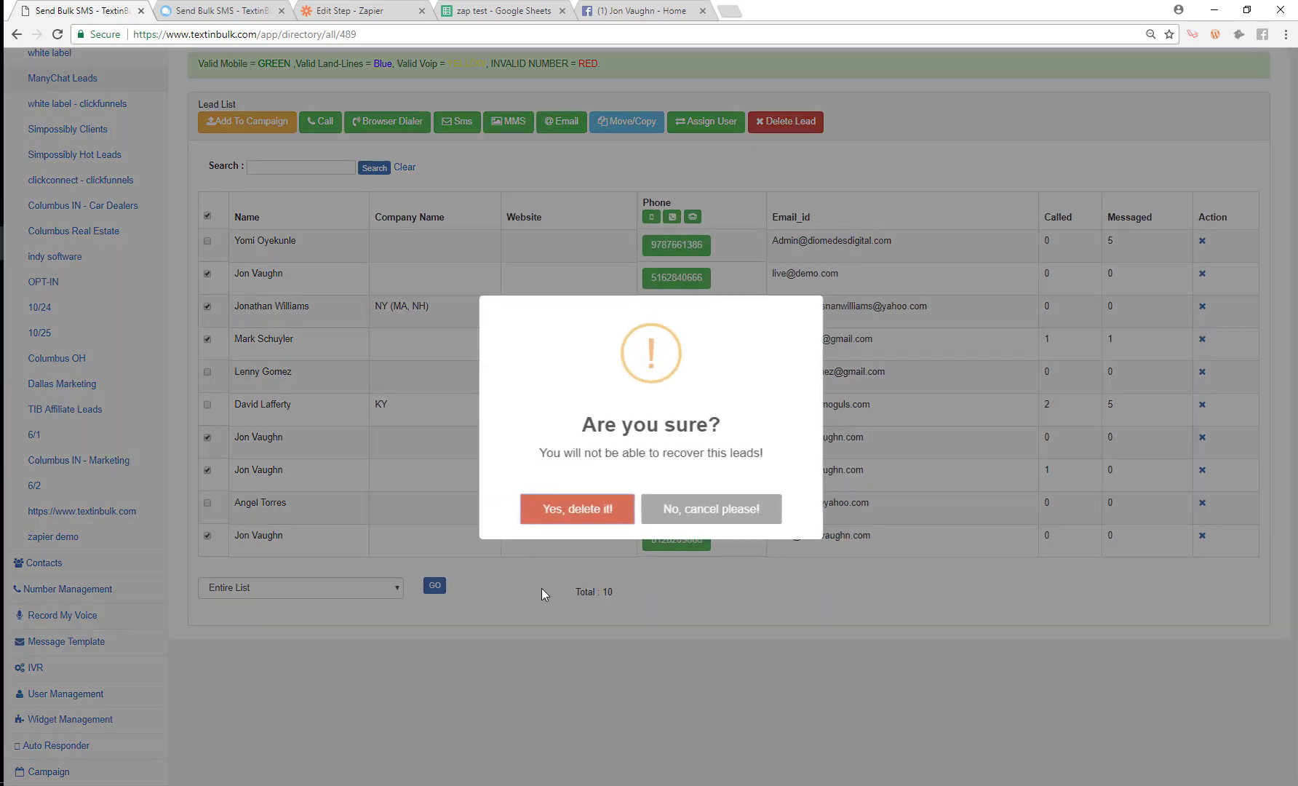
pyautogui.click(551, 510)
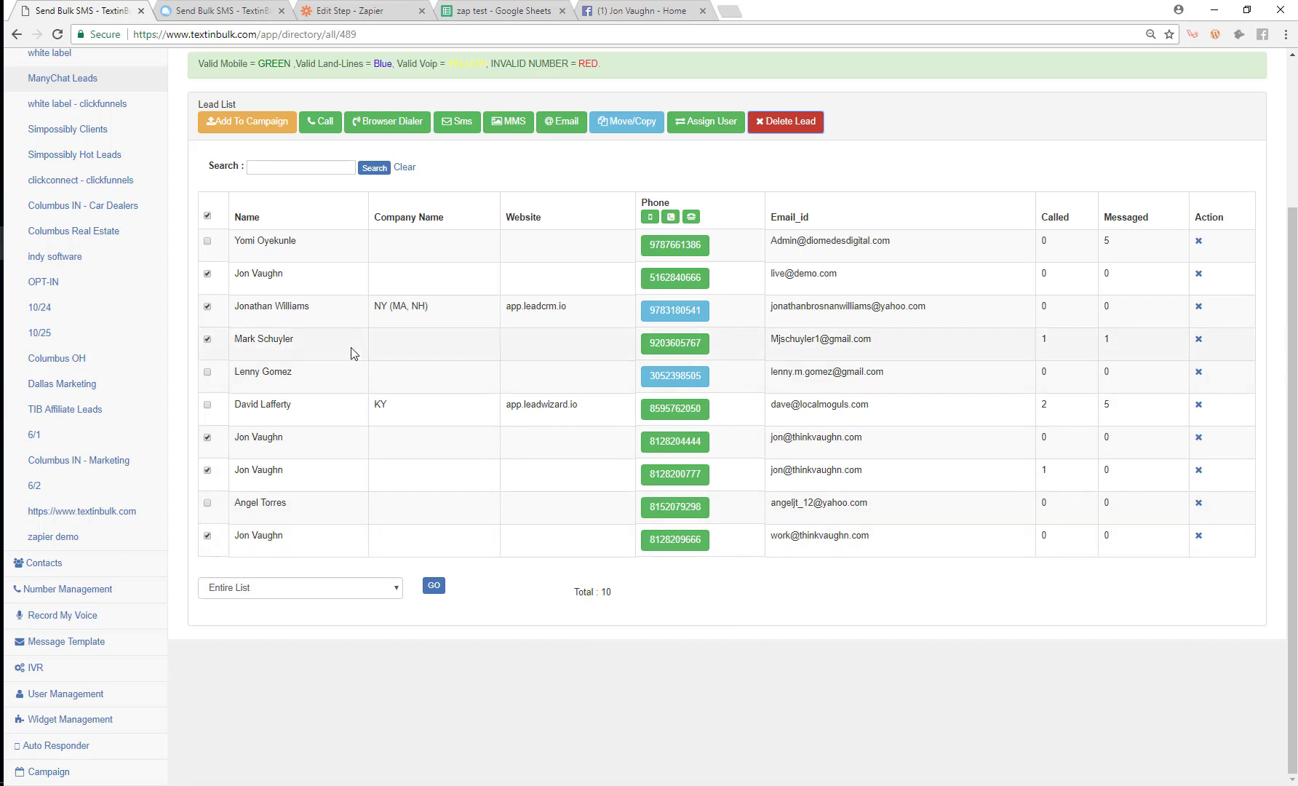
pyautogui.click(789, 124)
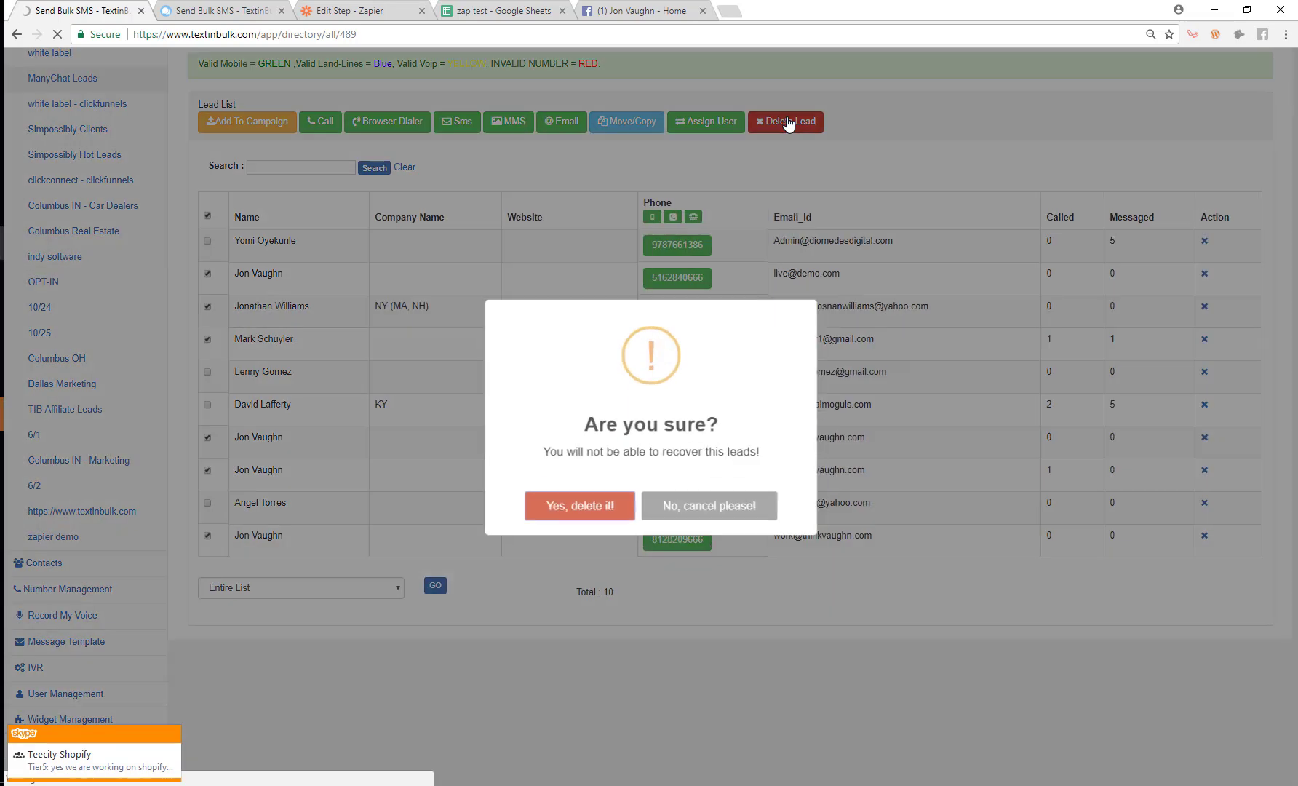
pyautogui.click(635, 502)
pyautogui.click(632, 499)
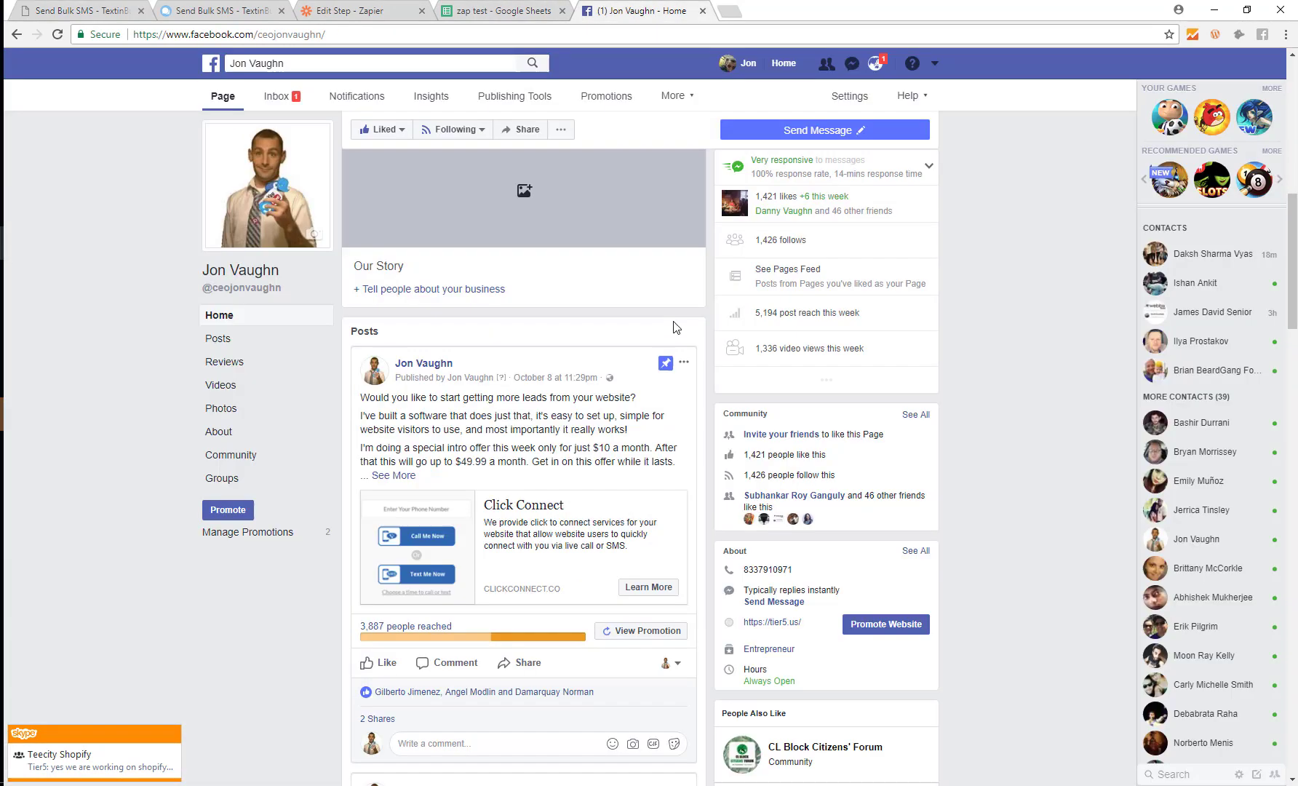
pyautogui.click(641, 10)
pyautogui.click(761, 602)
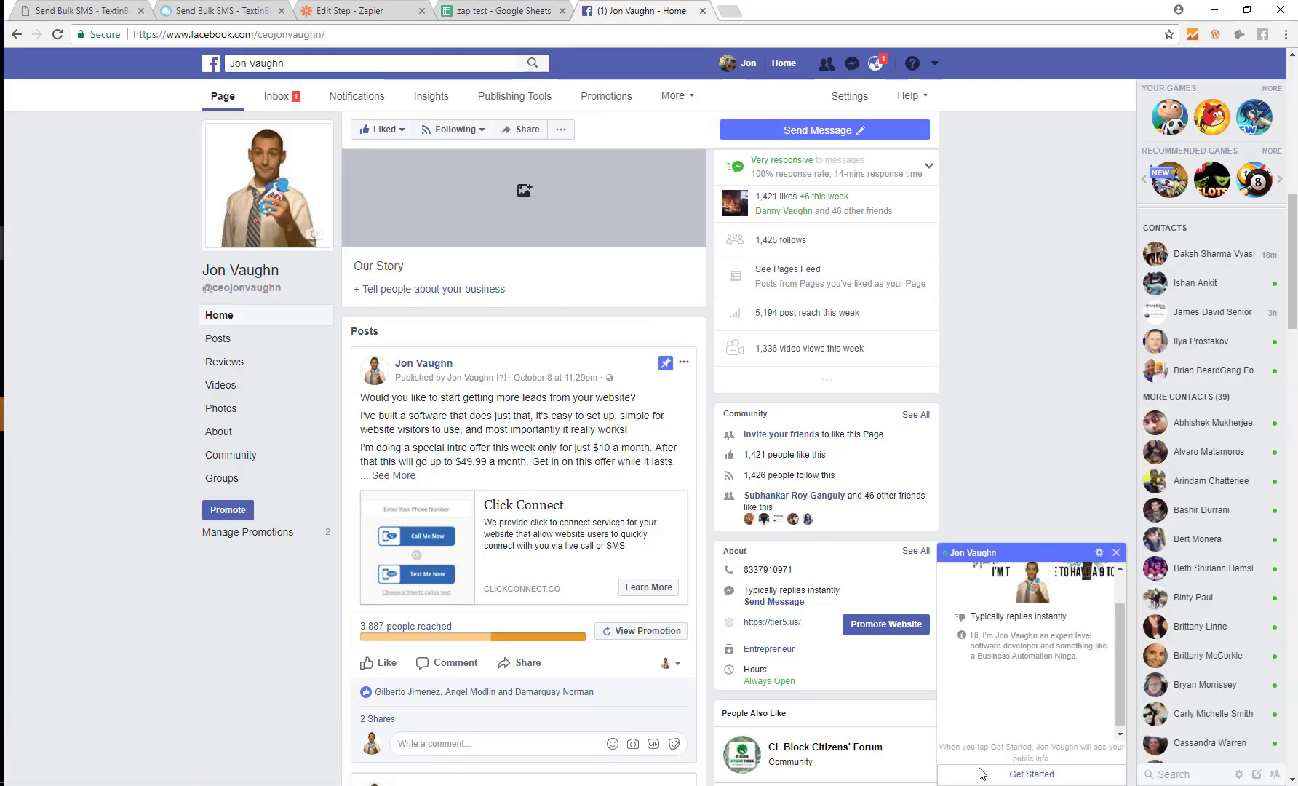
# Step: Start the Messenger bot conversation and send the lead's email address and phone number
pyautogui.click(1031, 774)
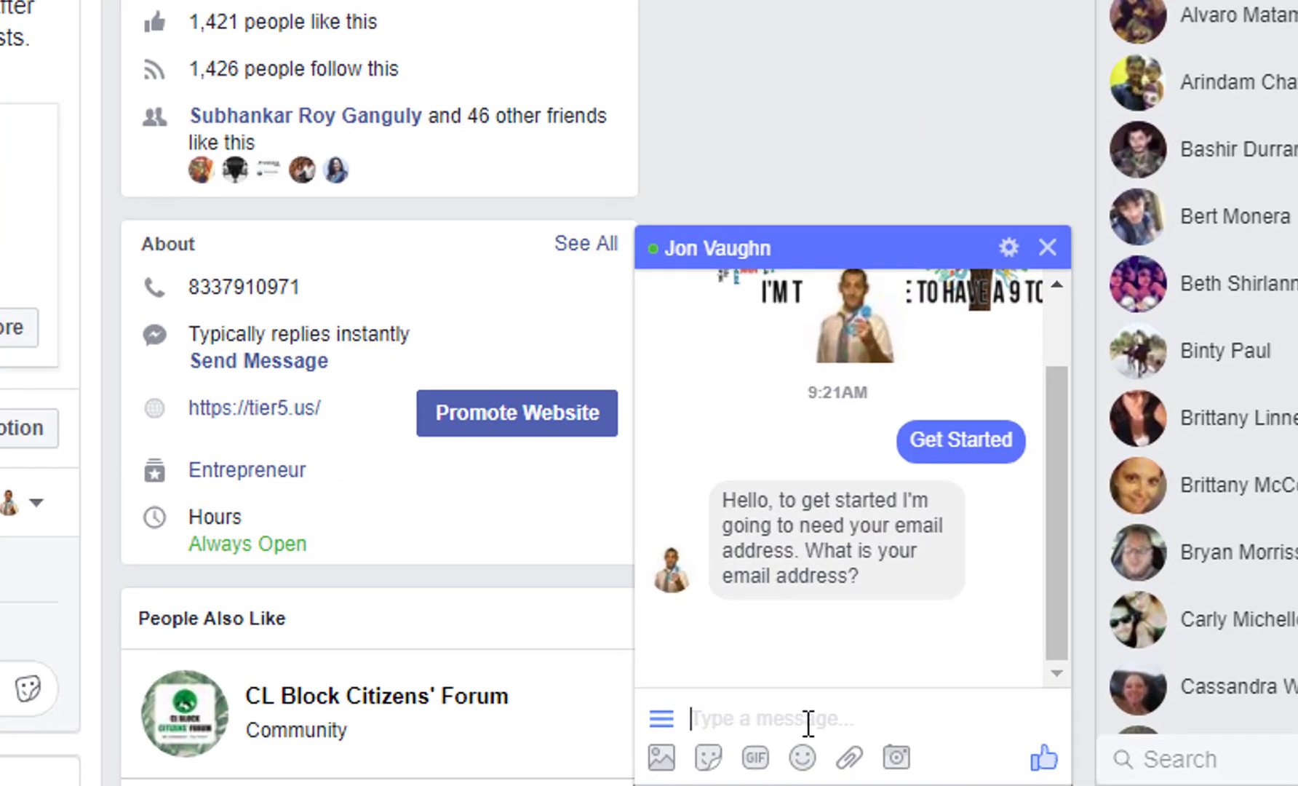
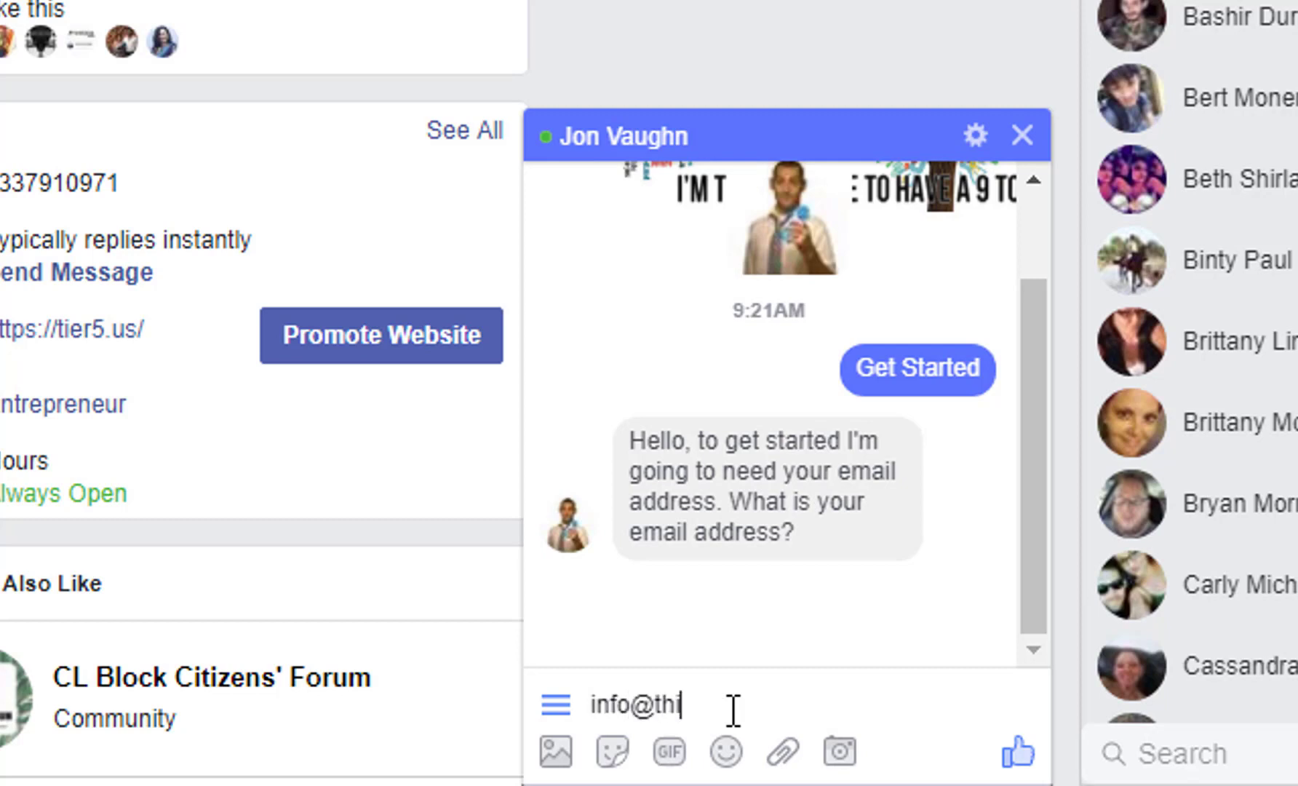
pyautogui.press('Return')
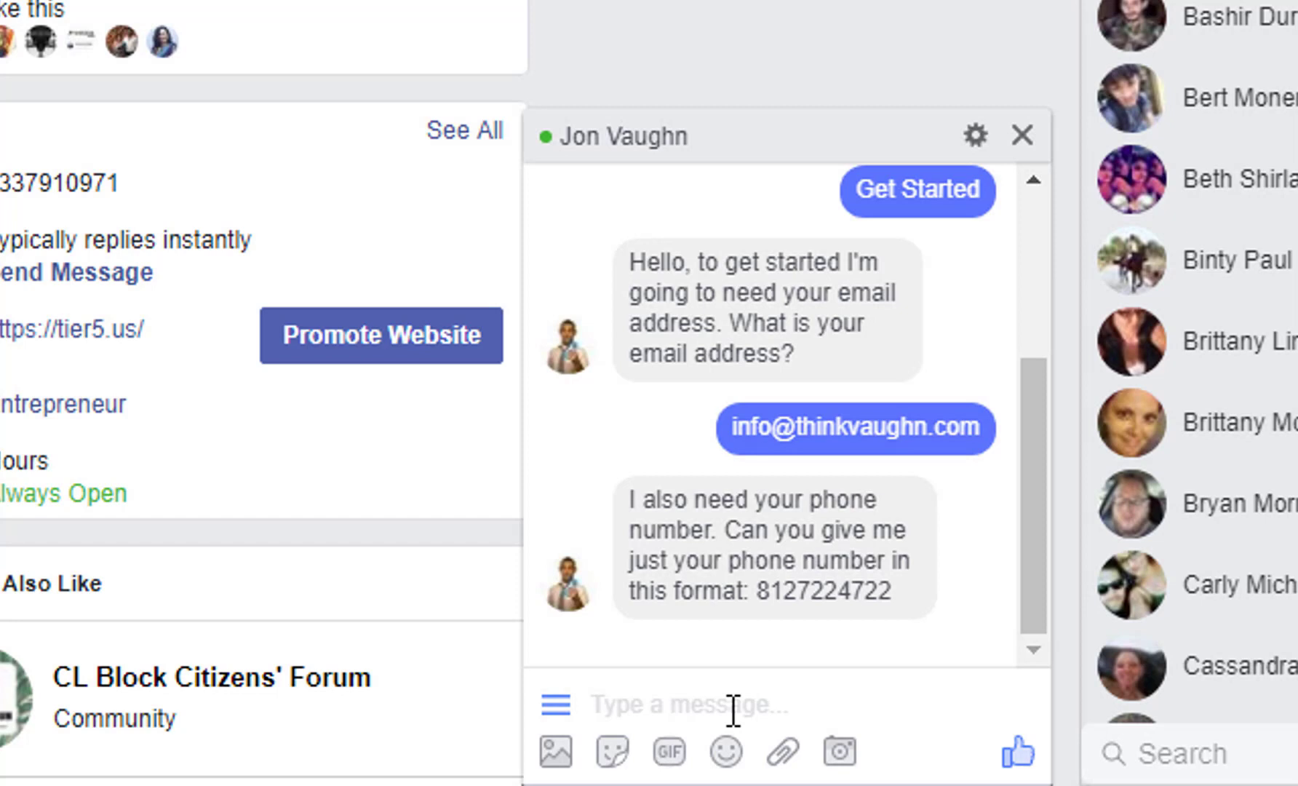
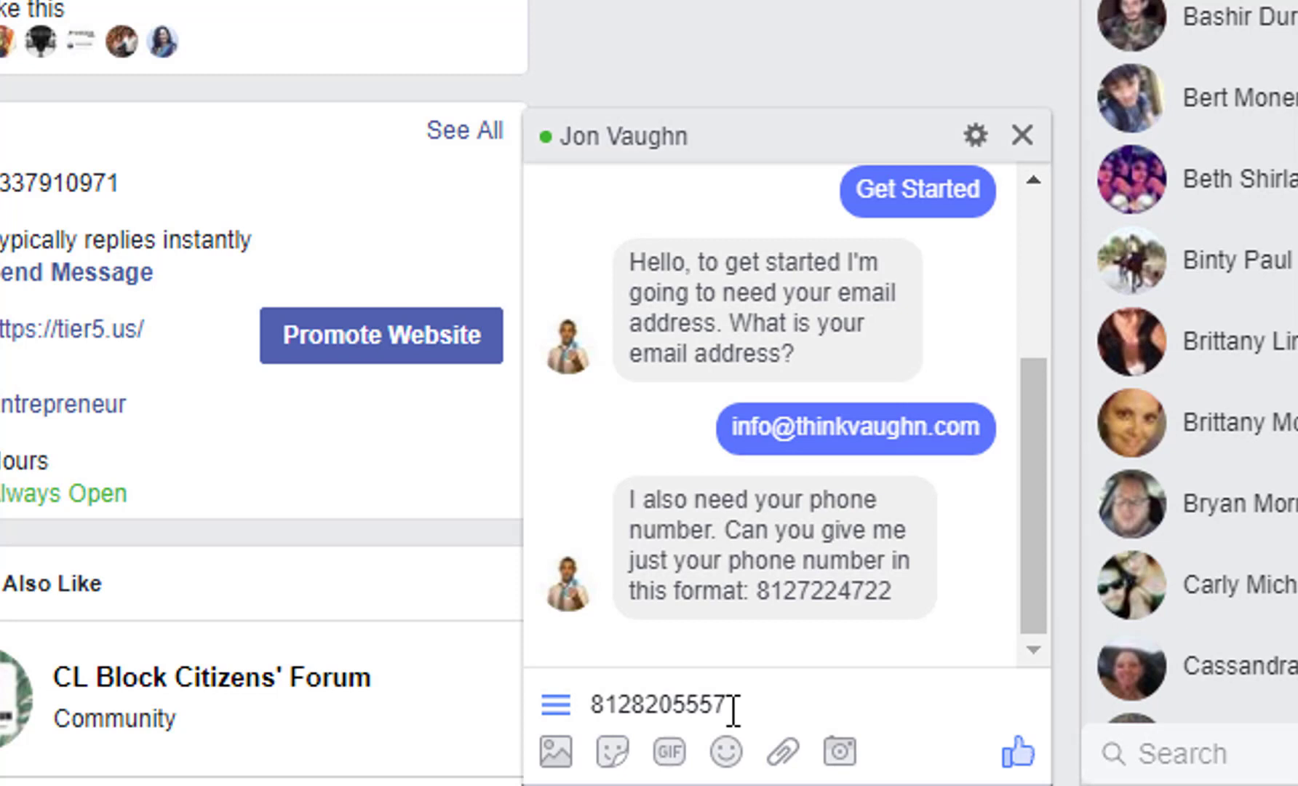
pyautogui.press('Return')
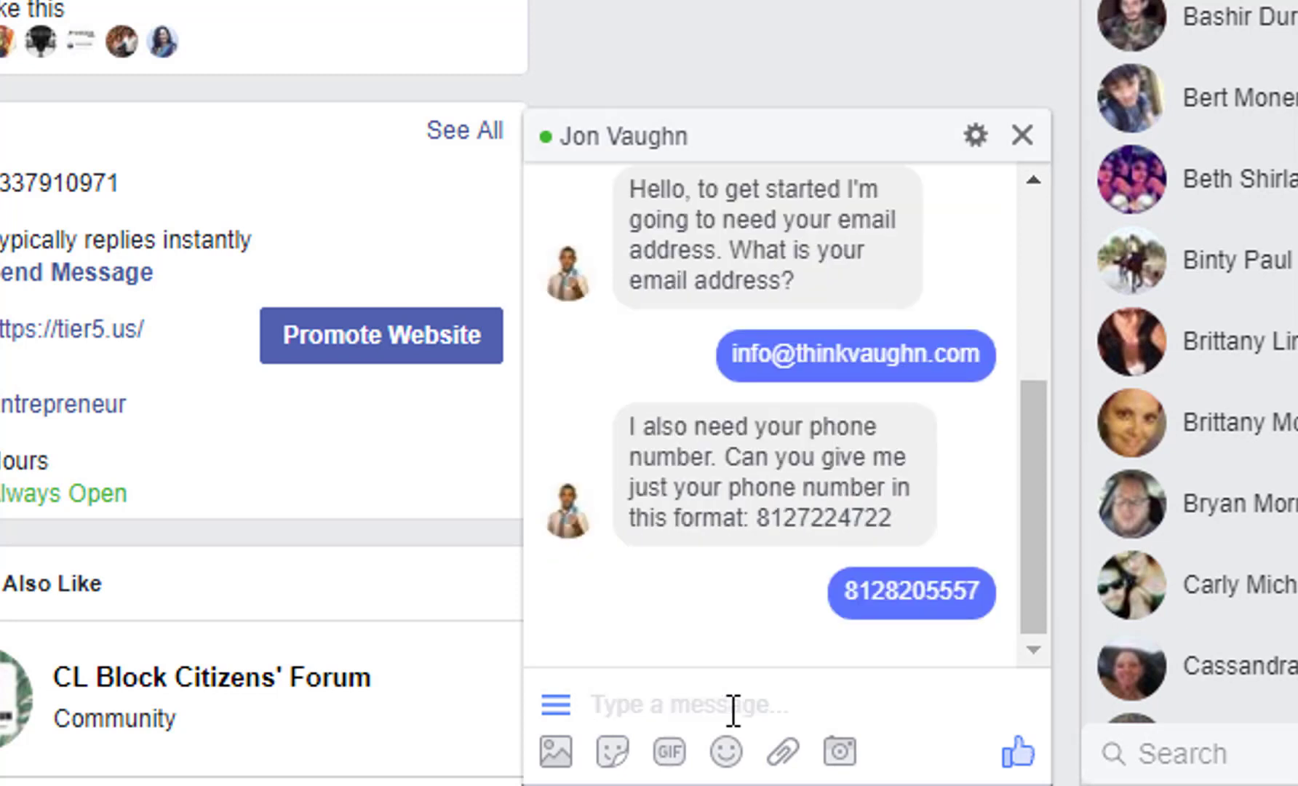
pyautogui.click(800, 486)
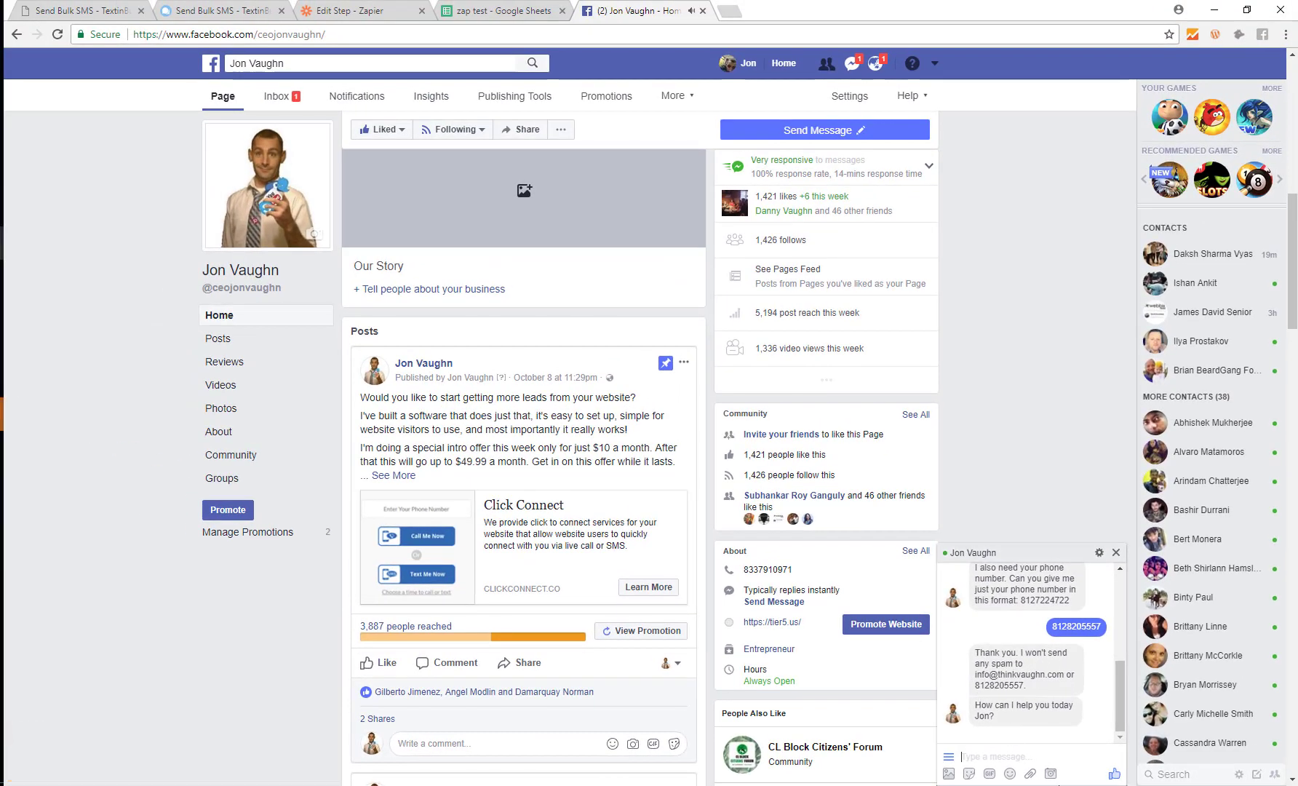
# Step: Reload the TextinBulk ManyChat Leads list and inspect the new lead's name, email and number
pyautogui.click(80, 11)
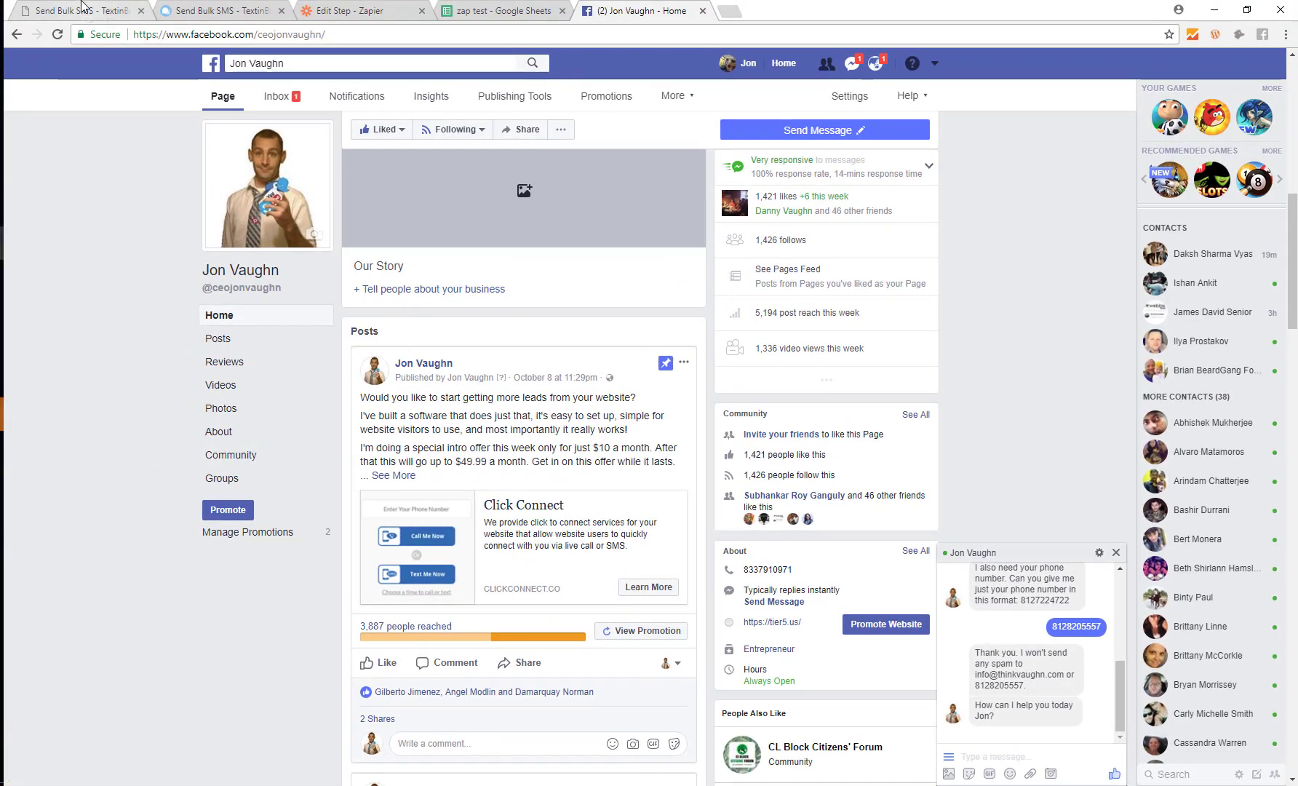
pyautogui.click(57, 35)
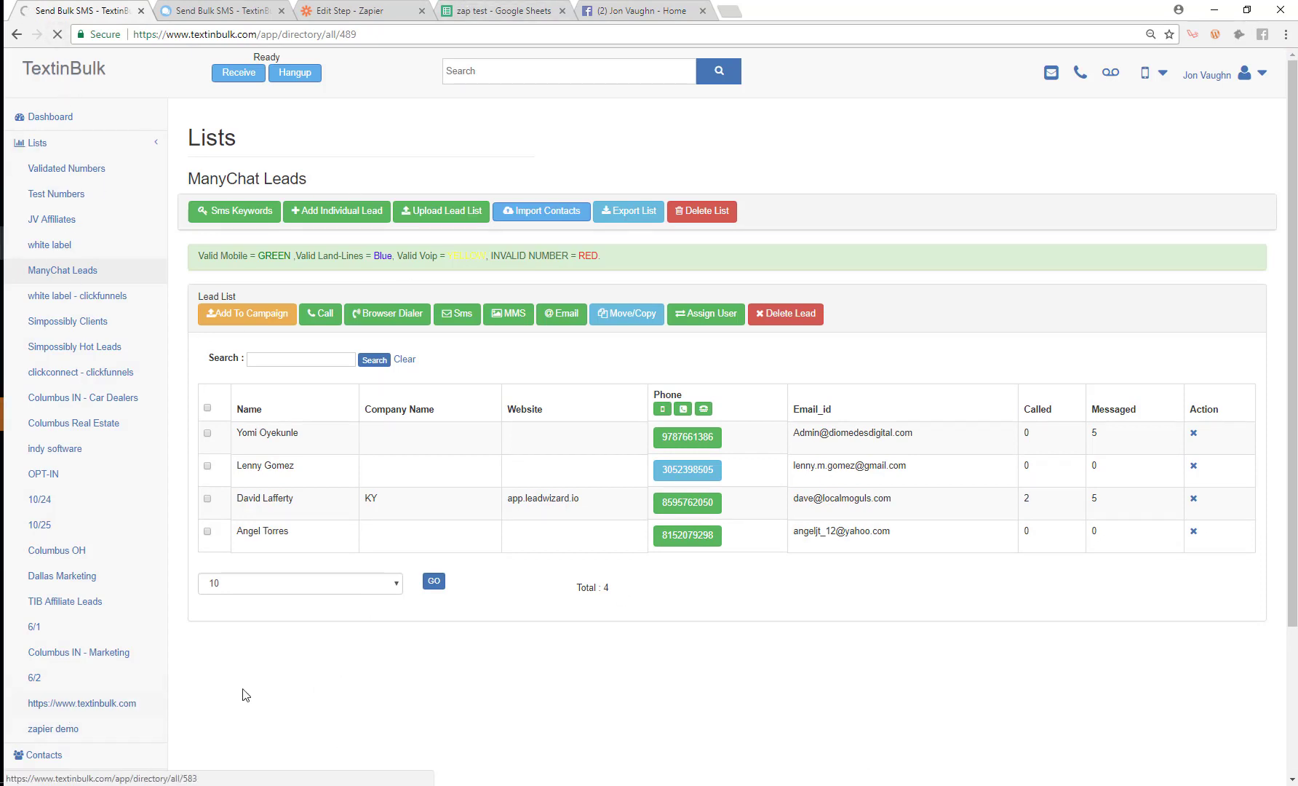
pyautogui.scroll(-3, 364, 566)
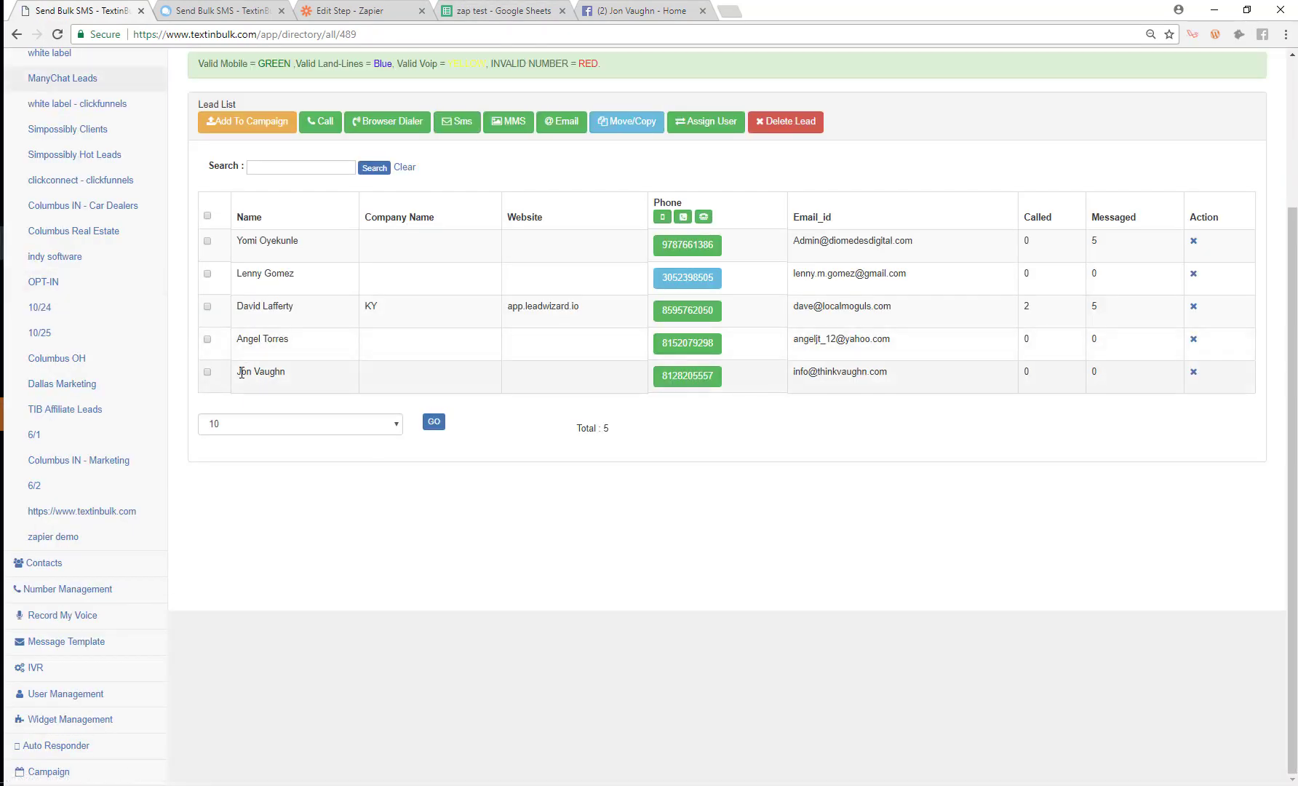
pyautogui.moveTo(236, 372); pyautogui.dragTo(331, 375)
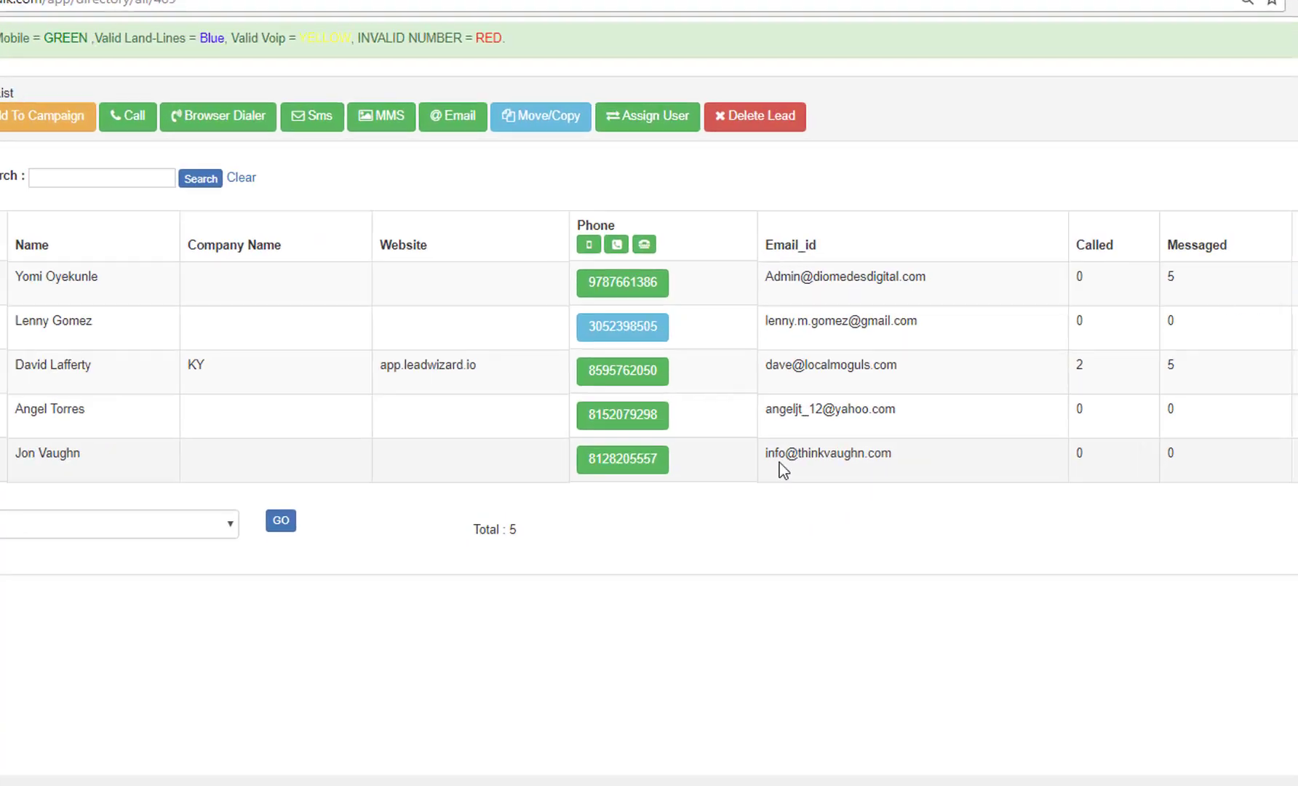
pyautogui.moveTo(804, 377); pyautogui.dragTo(889, 375)
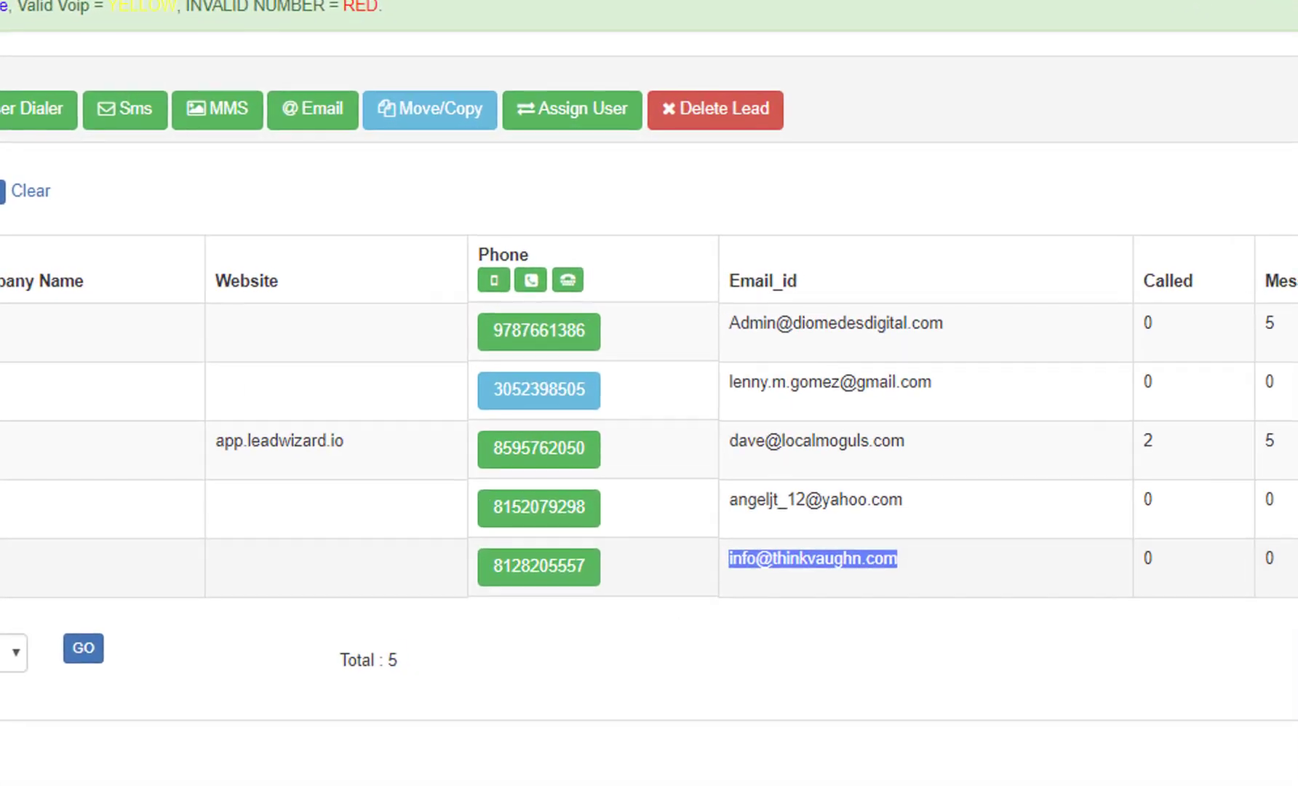
pyautogui.click(682, 380)
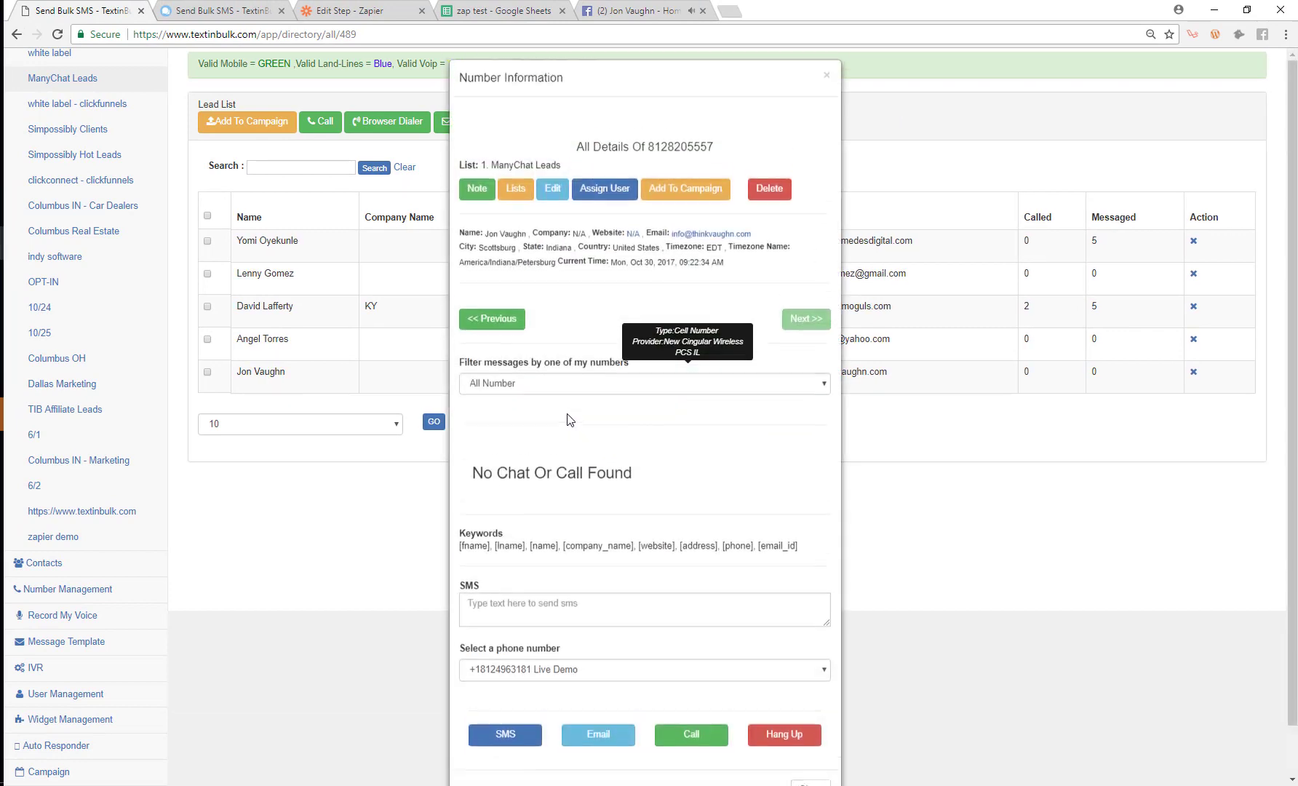
pyautogui.click(917, 513)
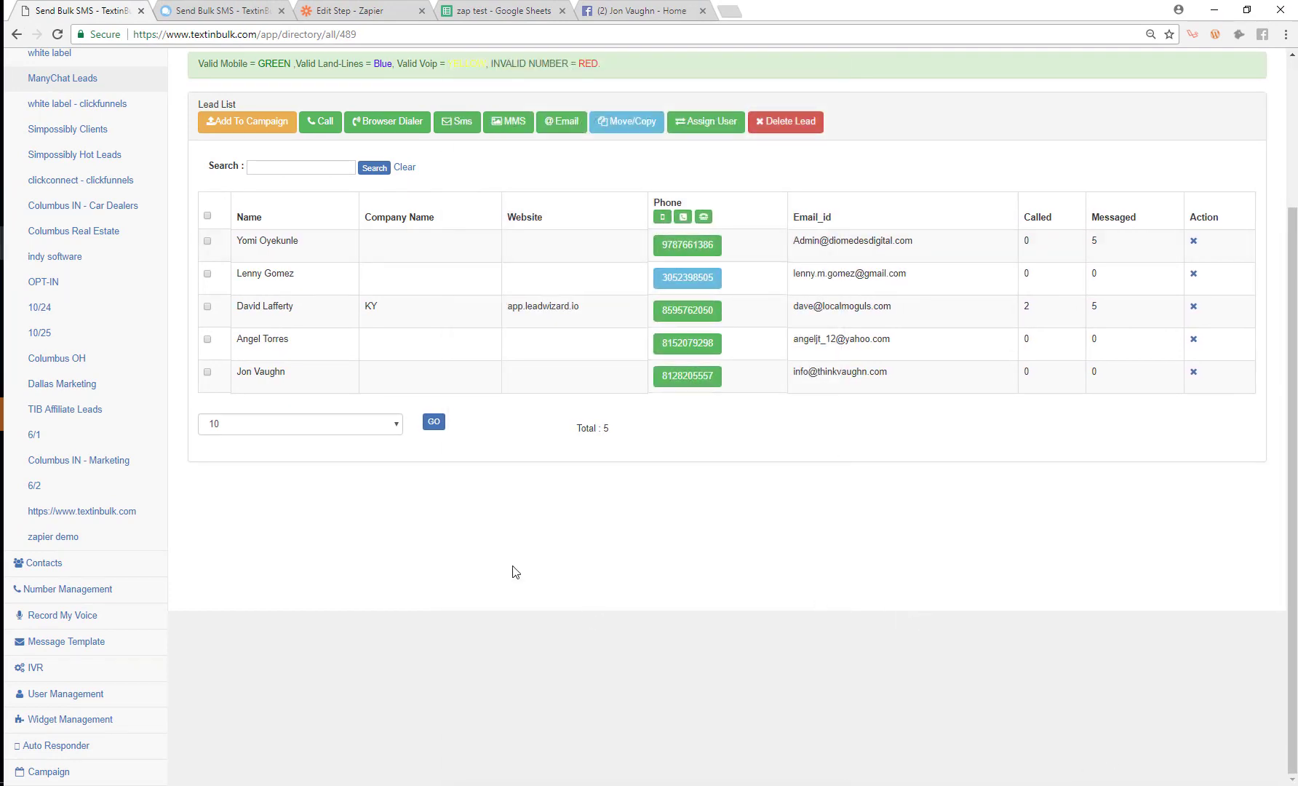
pyautogui.scroll(3, 662, 586)
pyautogui.scroll(-2, 588, 547)
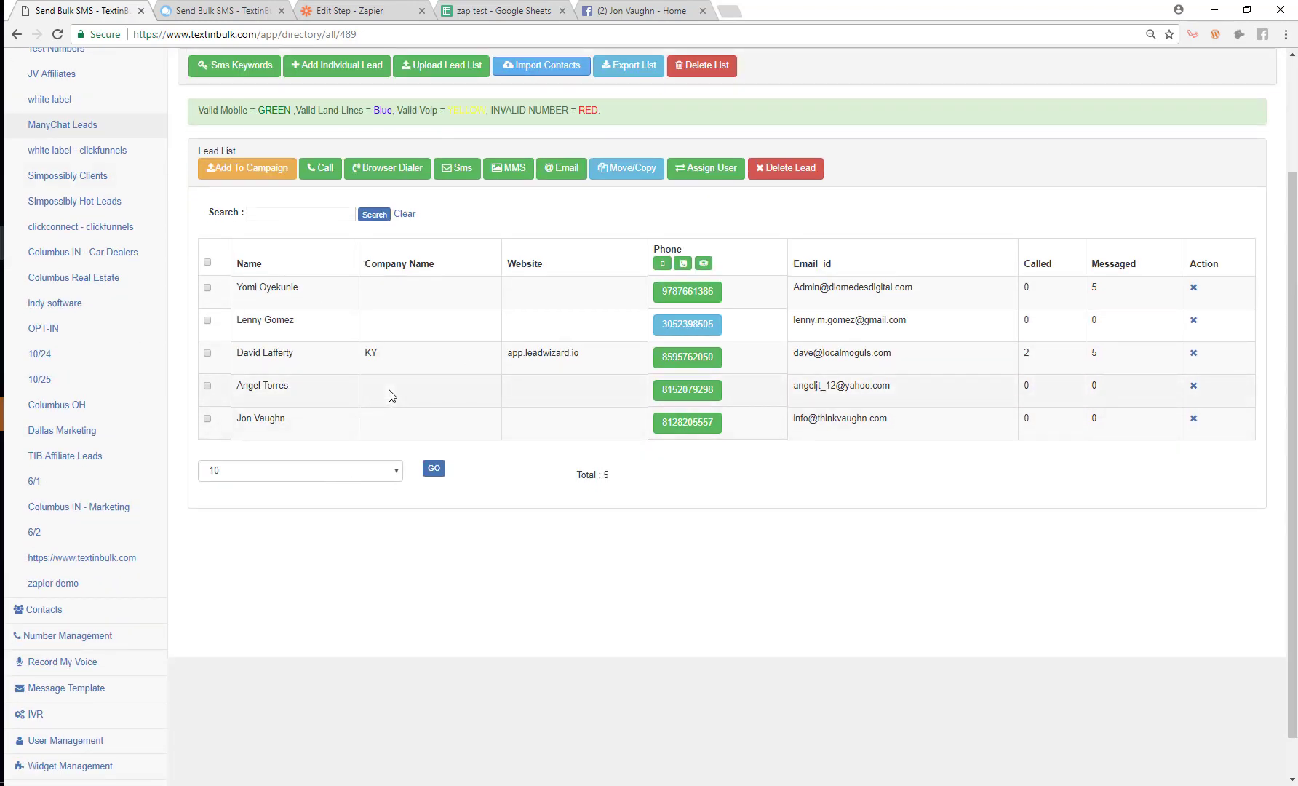
pyautogui.click(318, 8)
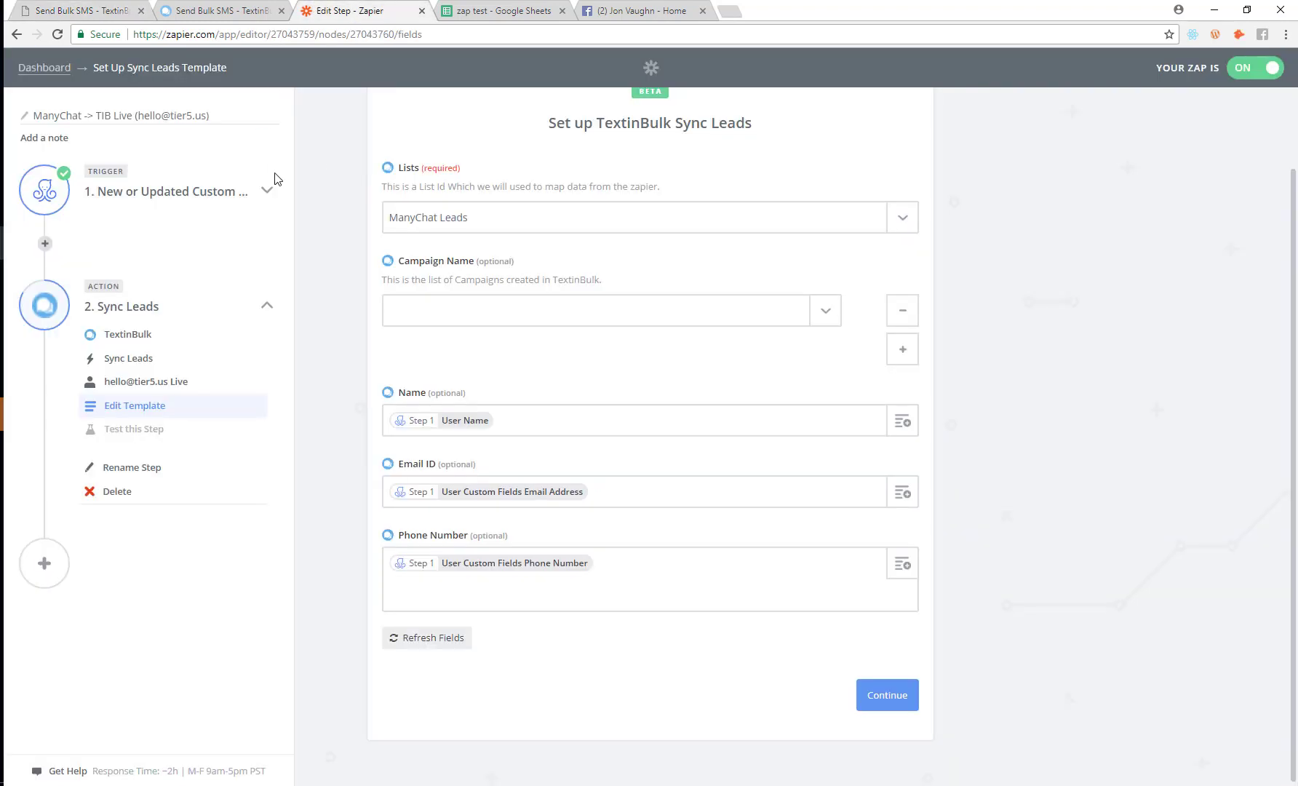
# Step: Go from the Zapier Dashboard to Explore and search apps for 'word'
pyautogui.click(36, 67)
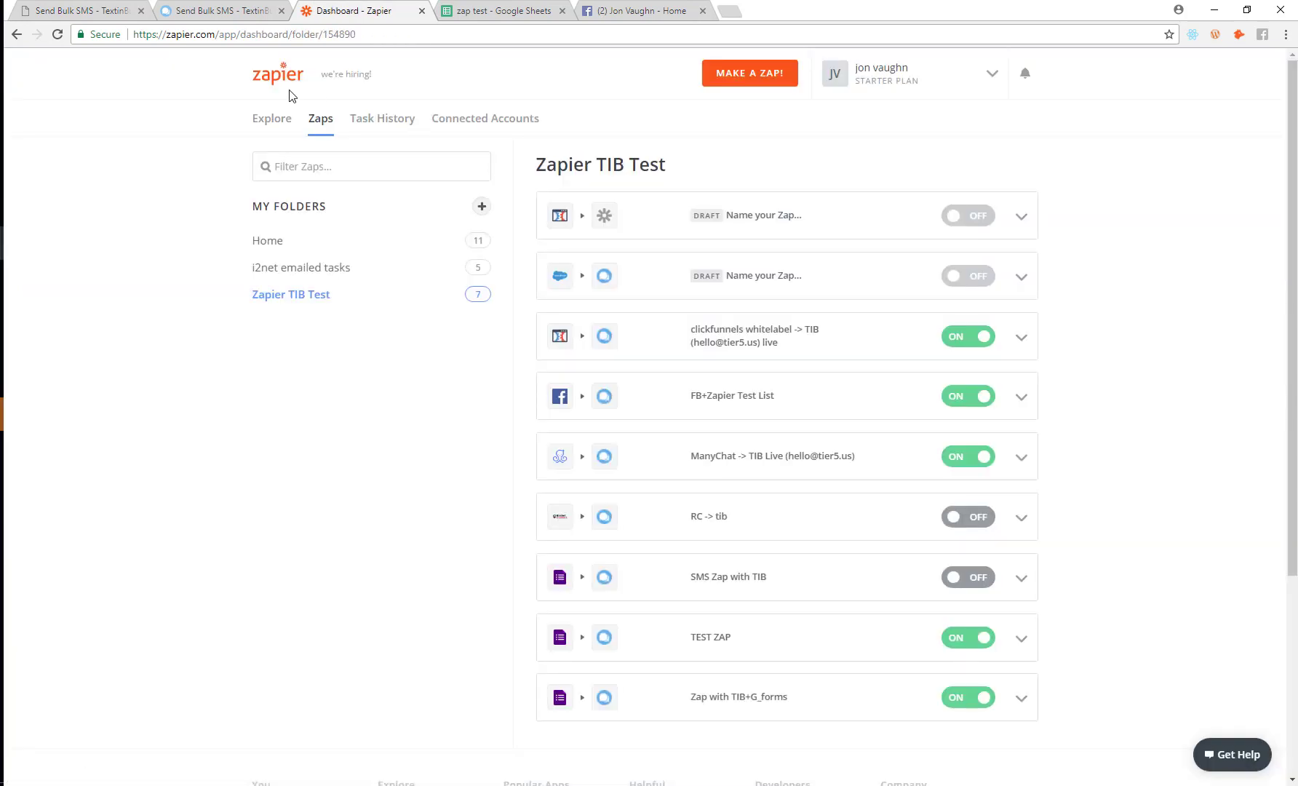
pyautogui.click(270, 120)
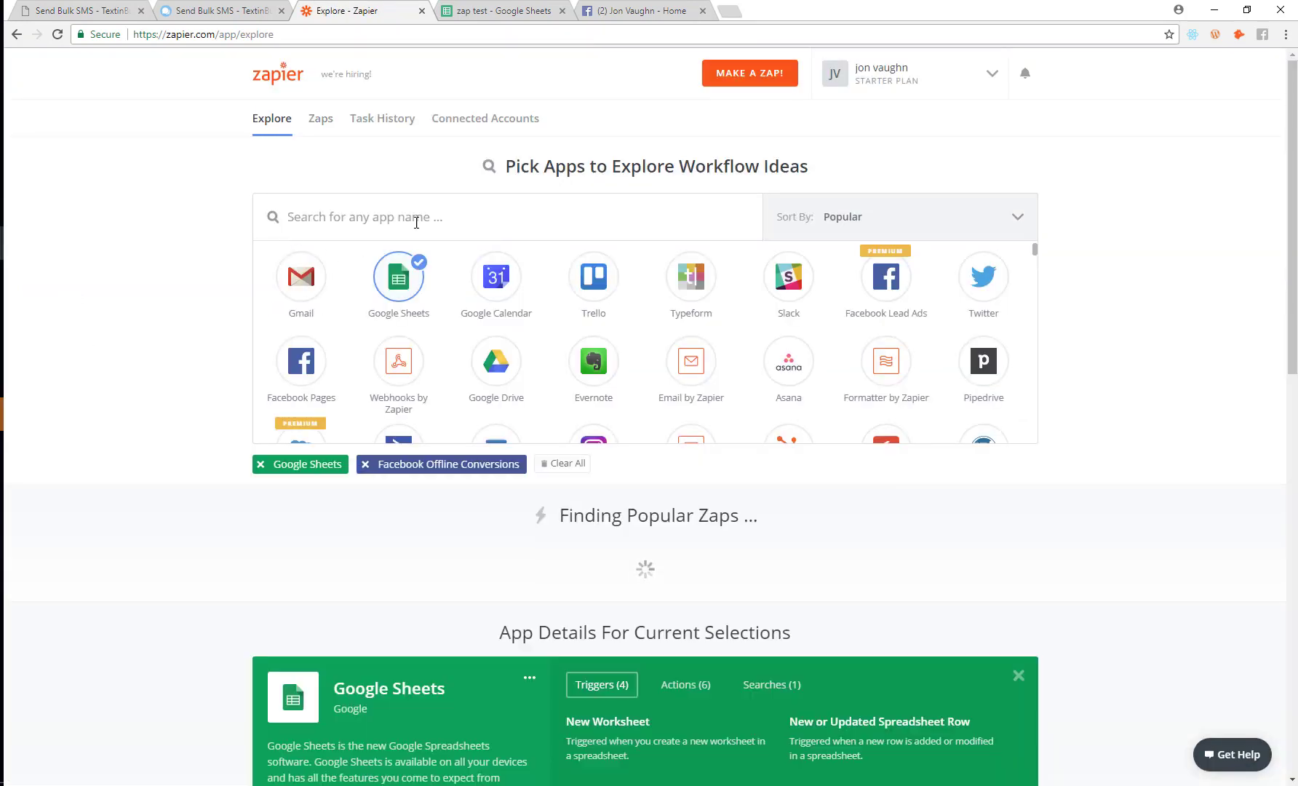
pyautogui.click(417, 223)
pyautogui.write('gogole f')
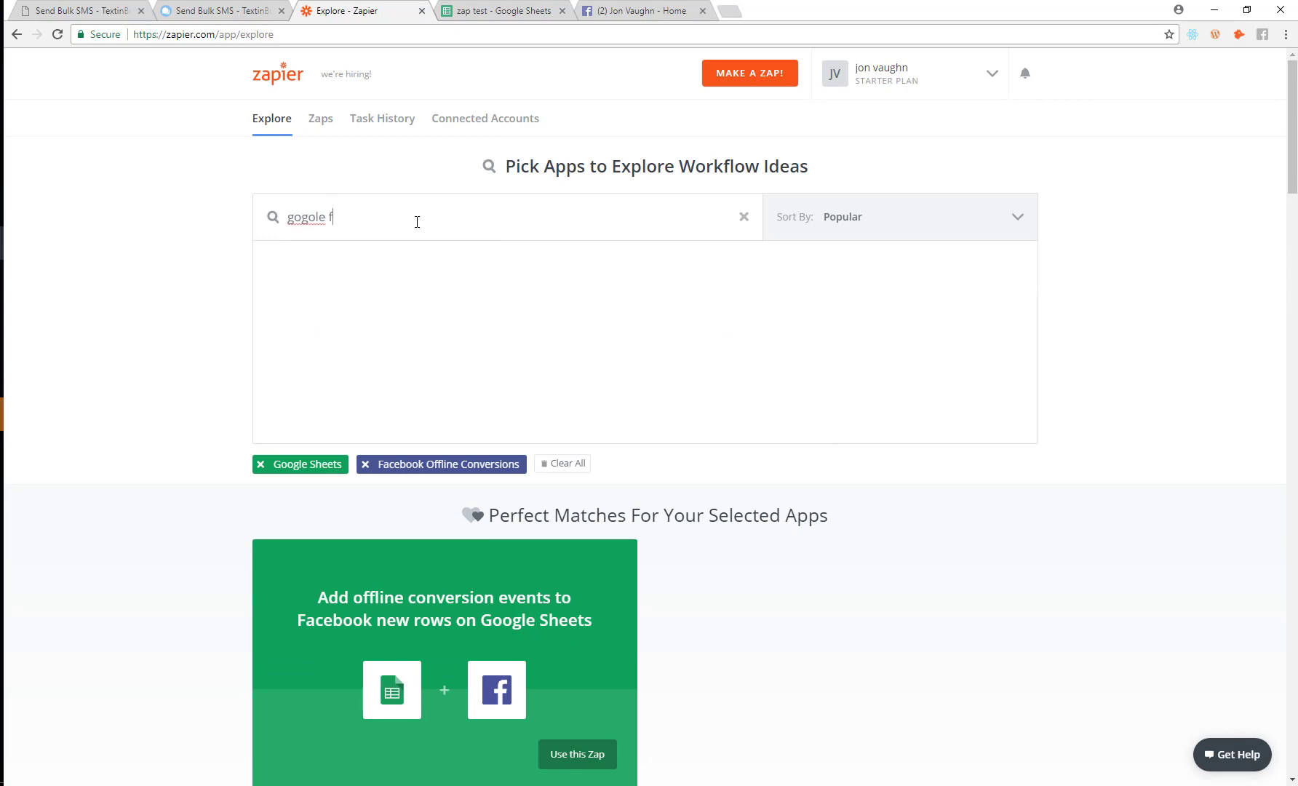
pyautogui.write('or')
pyautogui.press('BackSpace')
pyautogui.press('BackSpace')
pyautogui.press('BackSpace')
pyautogui.press('BackSpace')
pyautogui.press('BackSpace')
pyautogui.press('BackSpace')
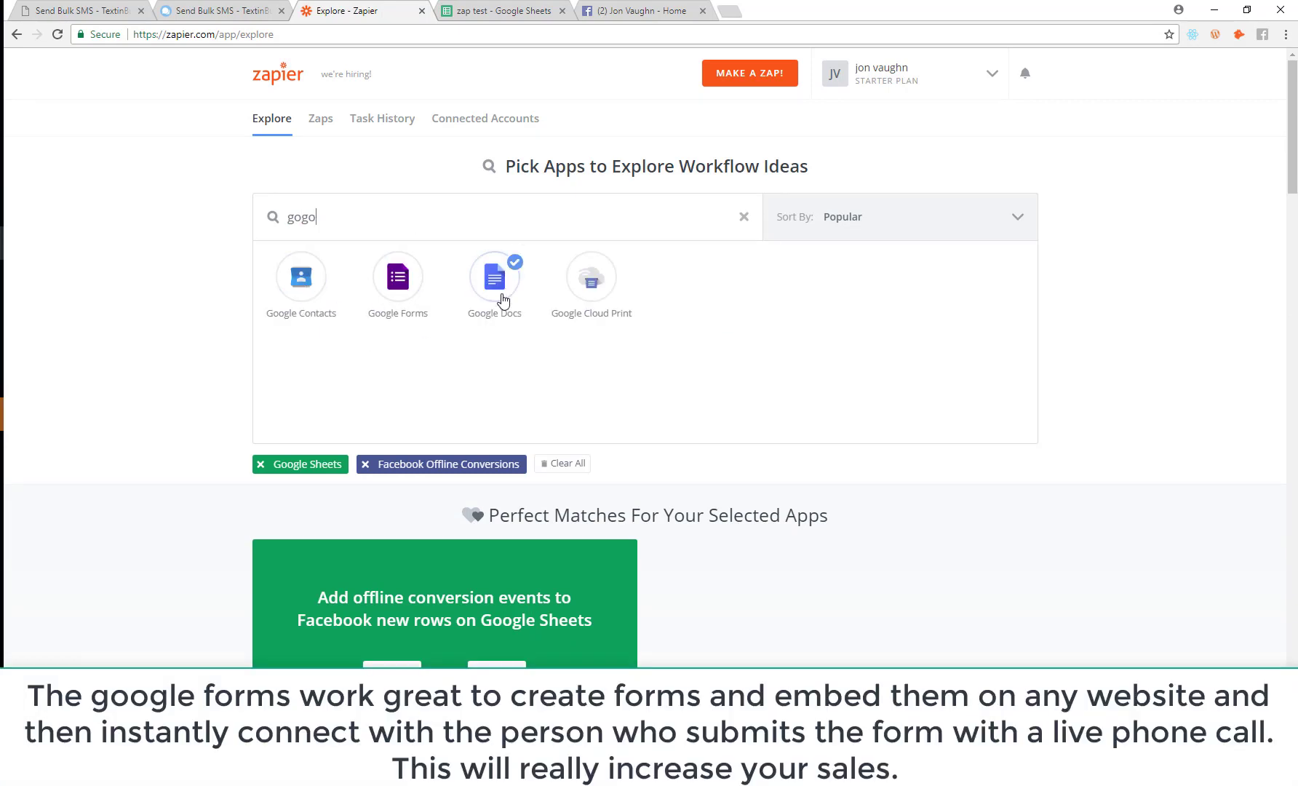
pyautogui.press('BackSpace')
pyautogui.press('BackSpace')
pyautogui.press('BackSpace')
pyautogui.press('BackSpace')
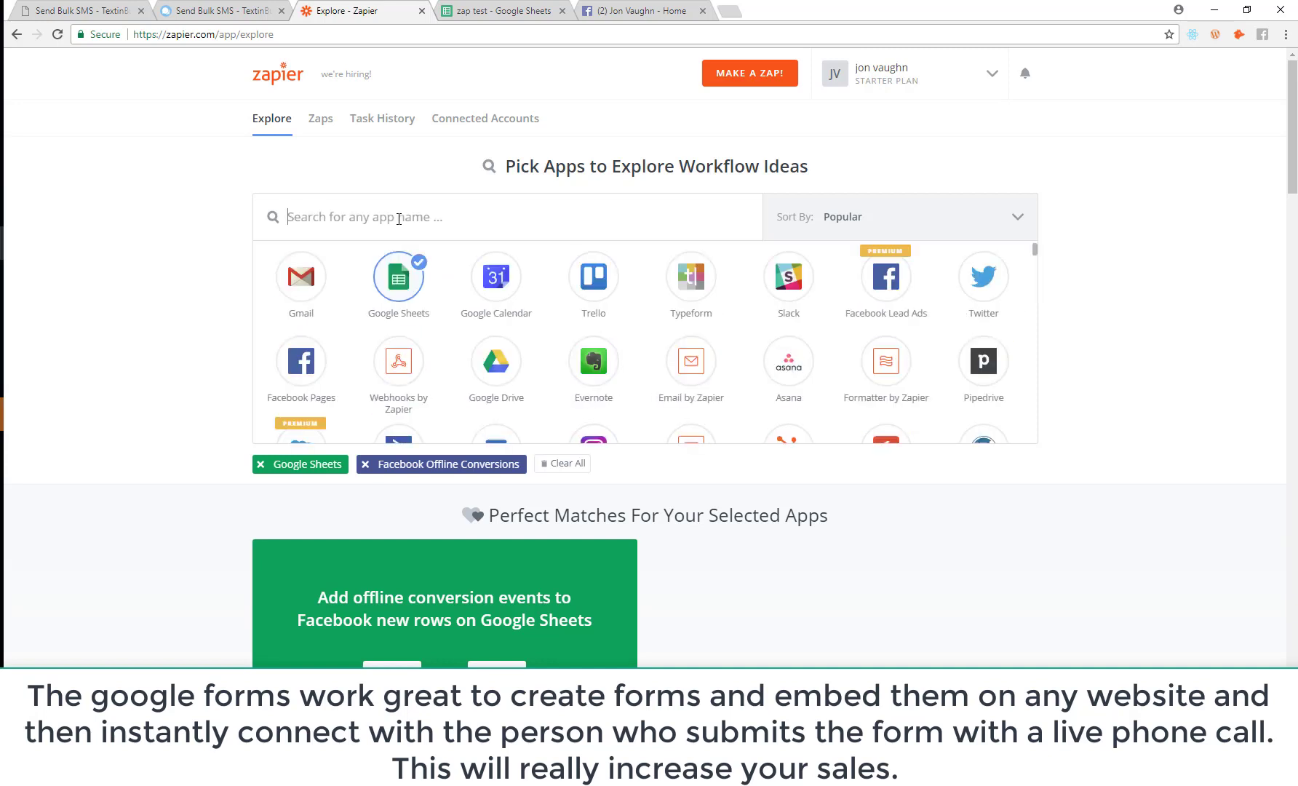
pyautogui.write('word')
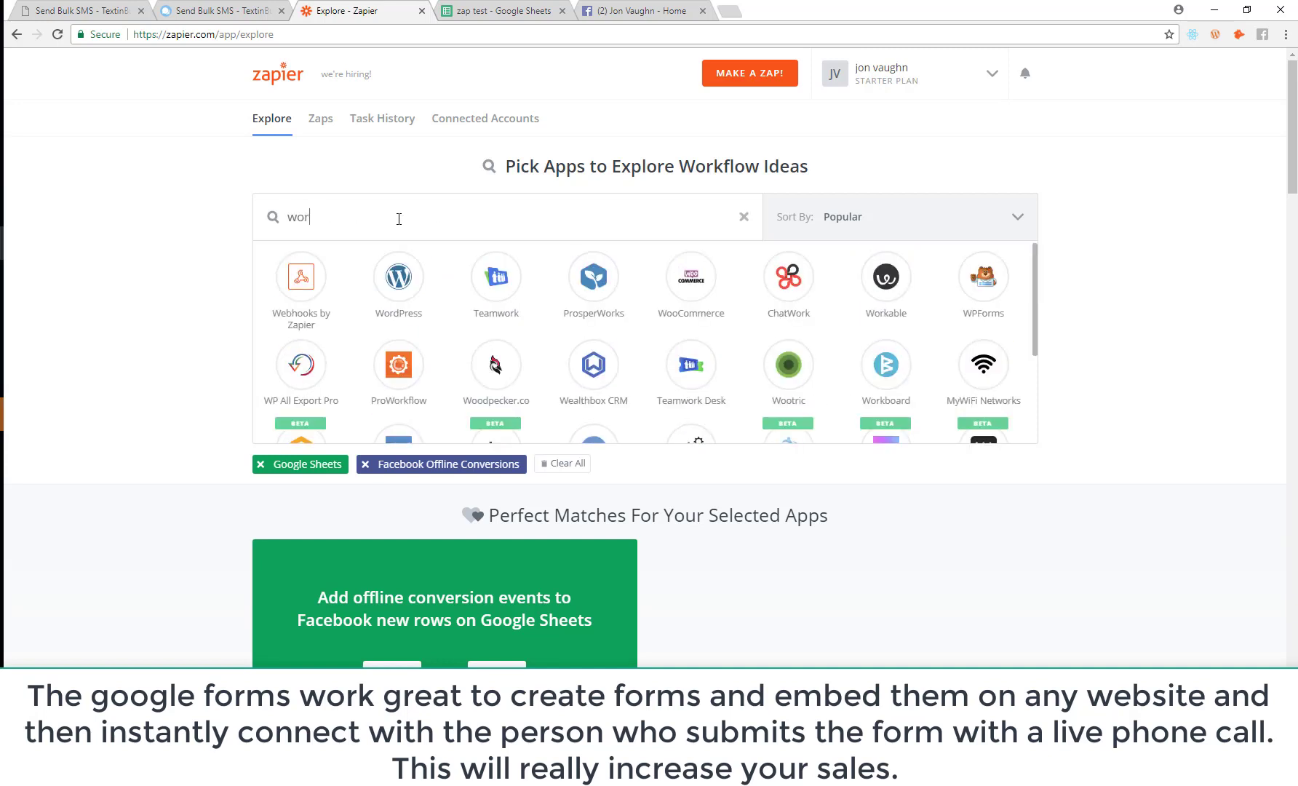
pyautogui.click(47, 15)
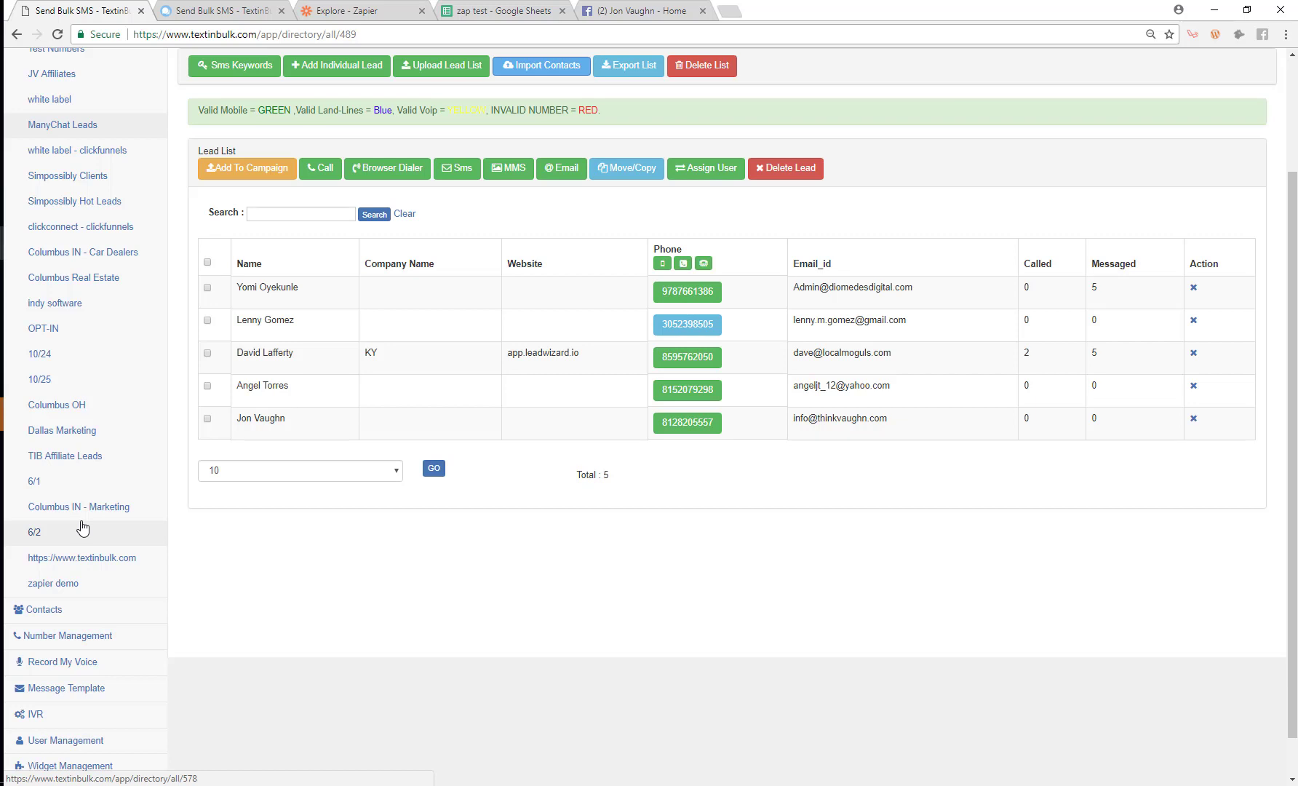
# Step: Review the five TextinBulk leads, then return to Zapier Explore and clear the app search
pyautogui.scroll(-1, 107, 405)
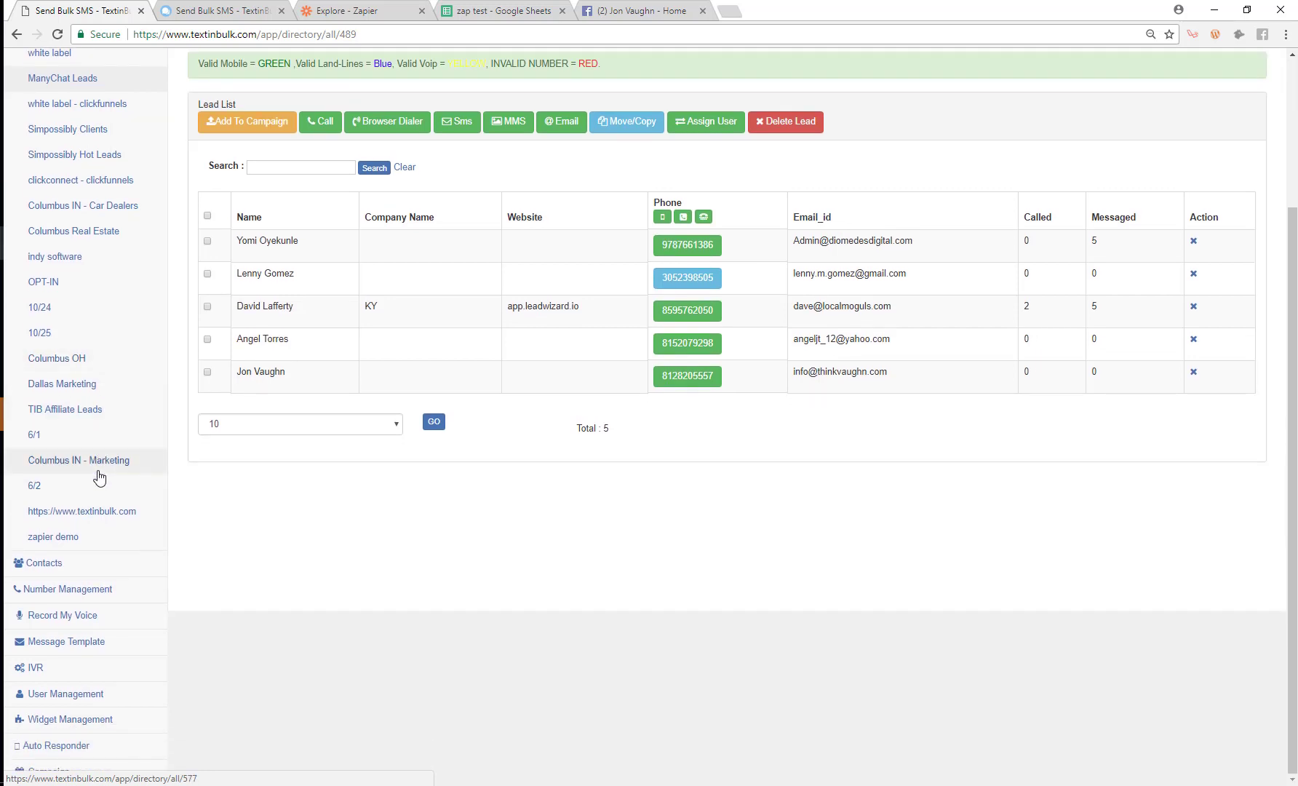
pyautogui.scroll(1, 92, 415)
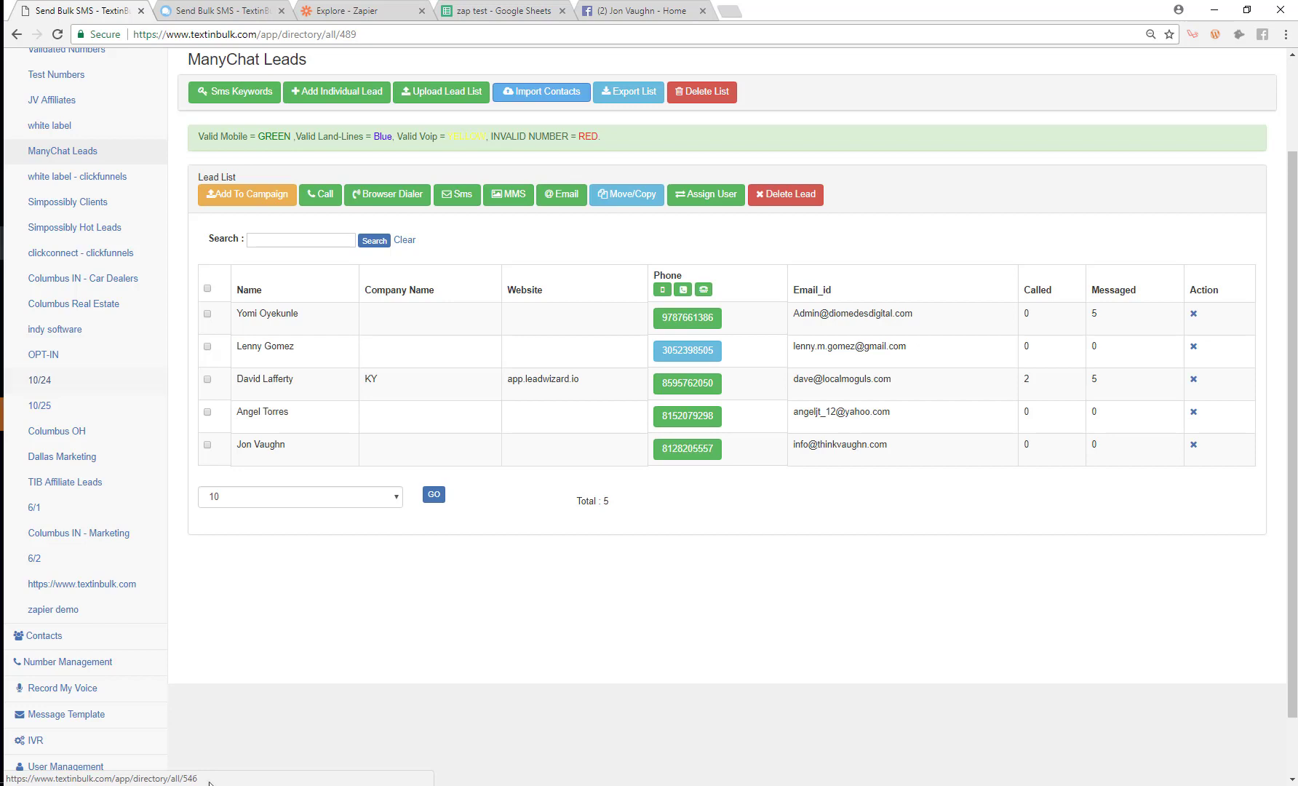
pyautogui.click(315, 13)
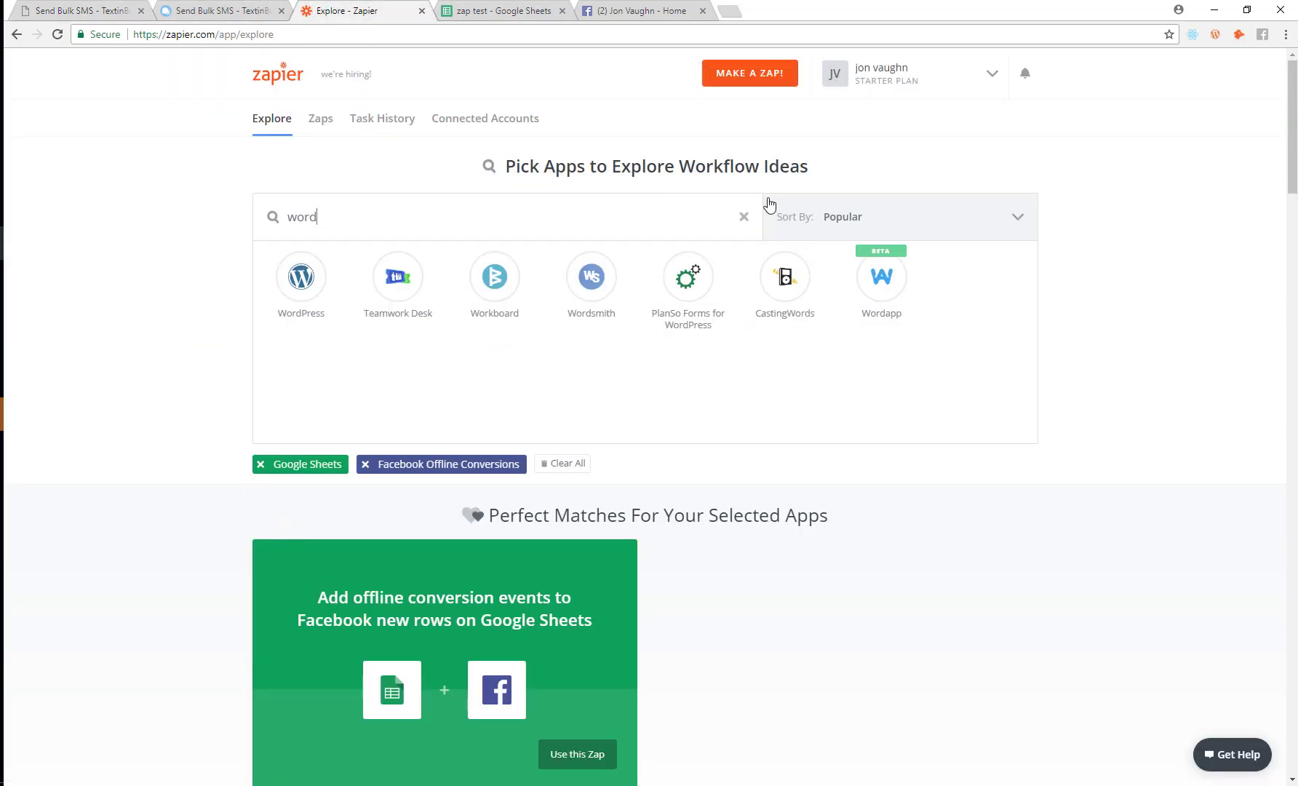
pyautogui.click(746, 219)
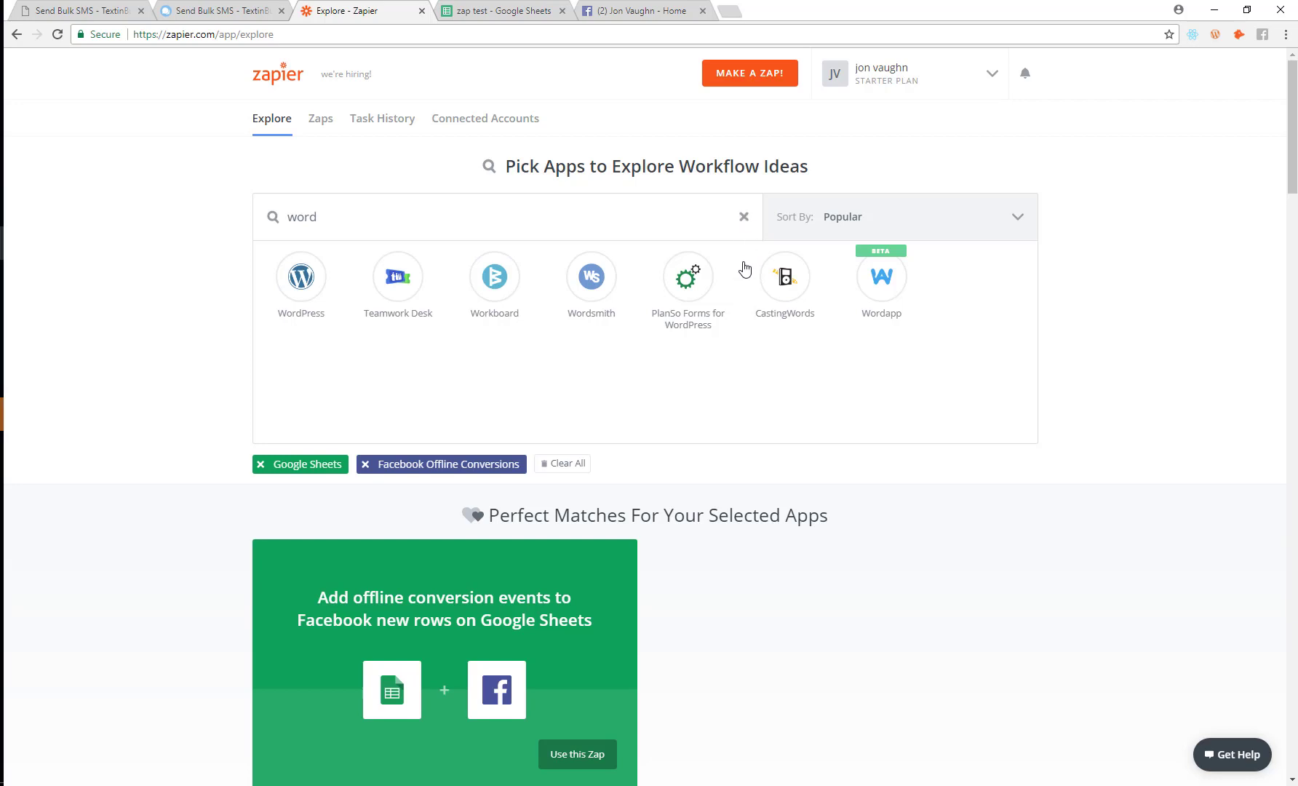